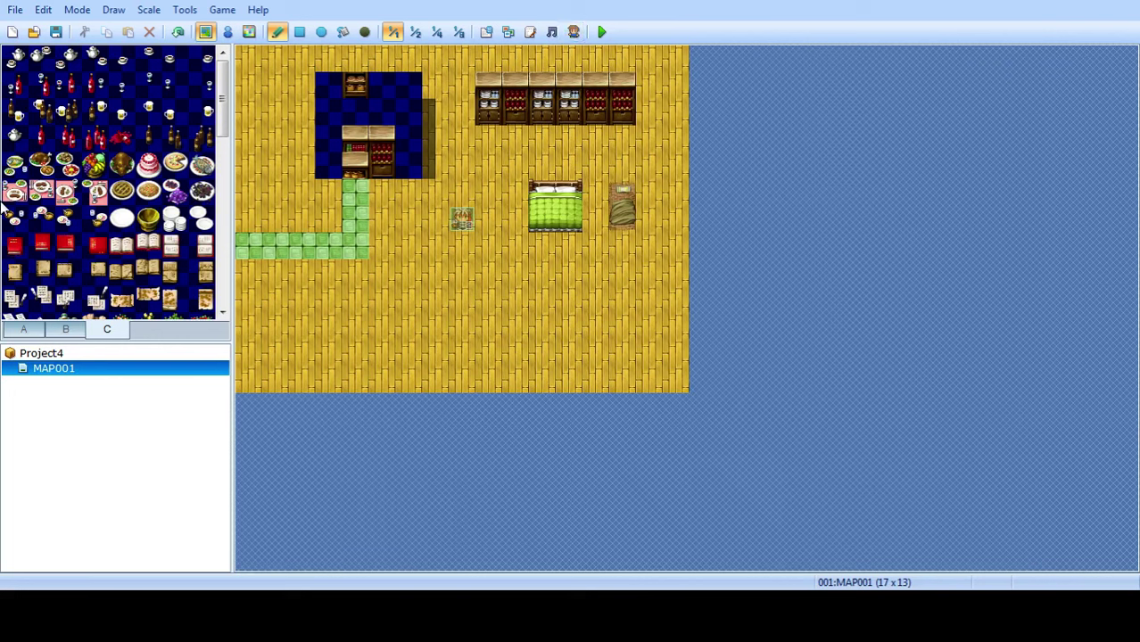
Paint the yellow wooden floor tile over the dark blue checkered area and its shelves on MAP001.
left_click_drag(223, 96, 227, 127)
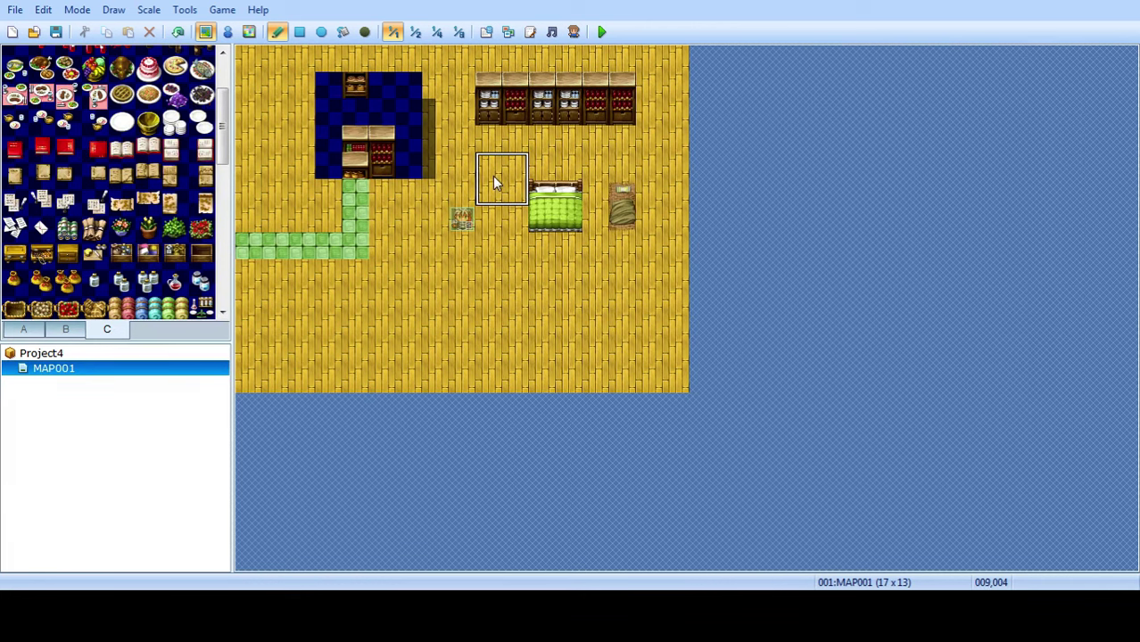
left_click(65, 330)
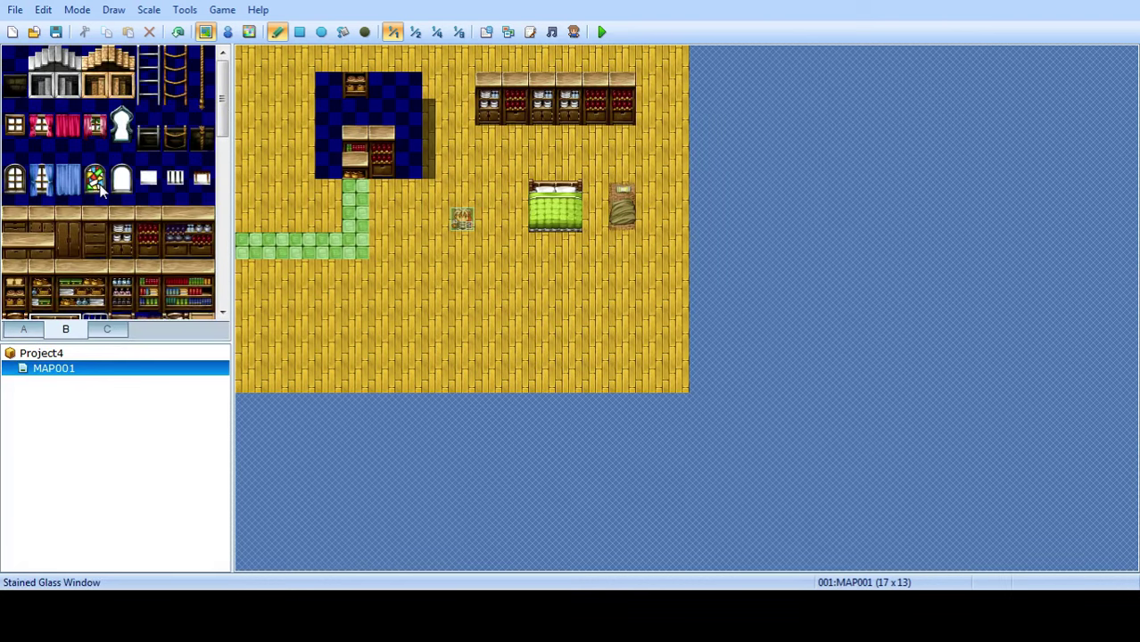
left_click_drag(222, 125, 252, 109)
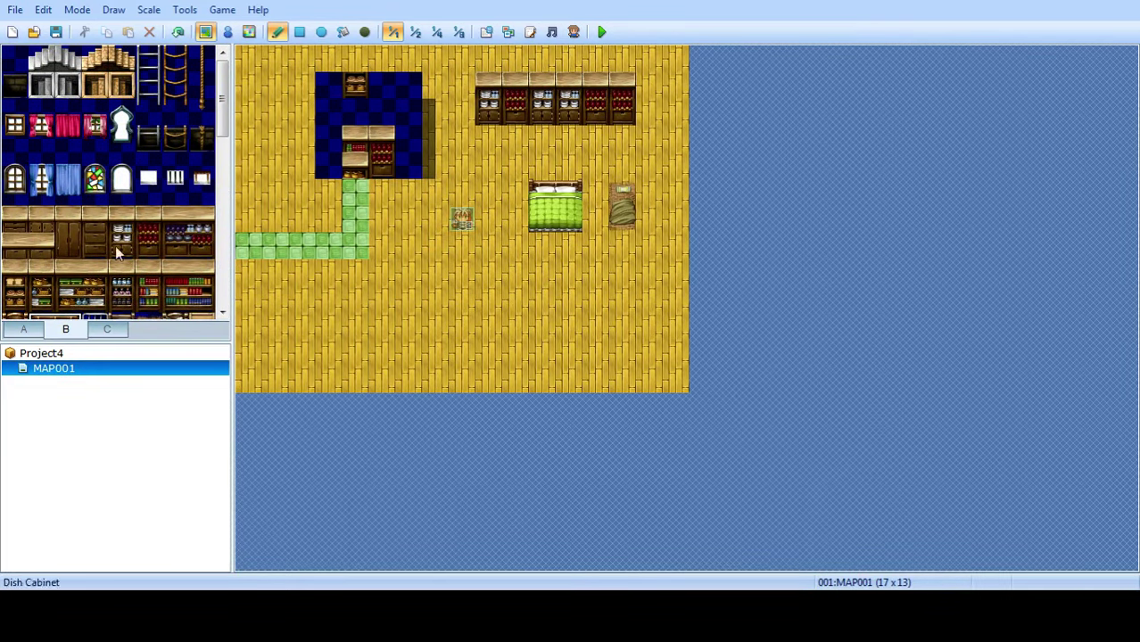
left_click(24, 329)
scroll(179, 138, "up", 6)
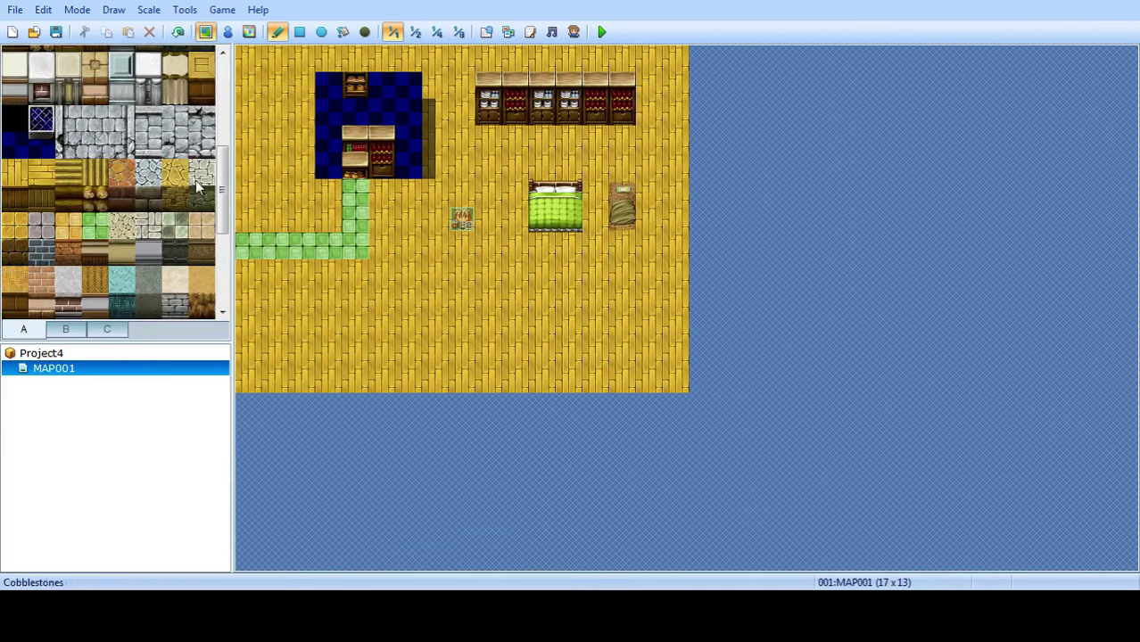
left_click(14, 110)
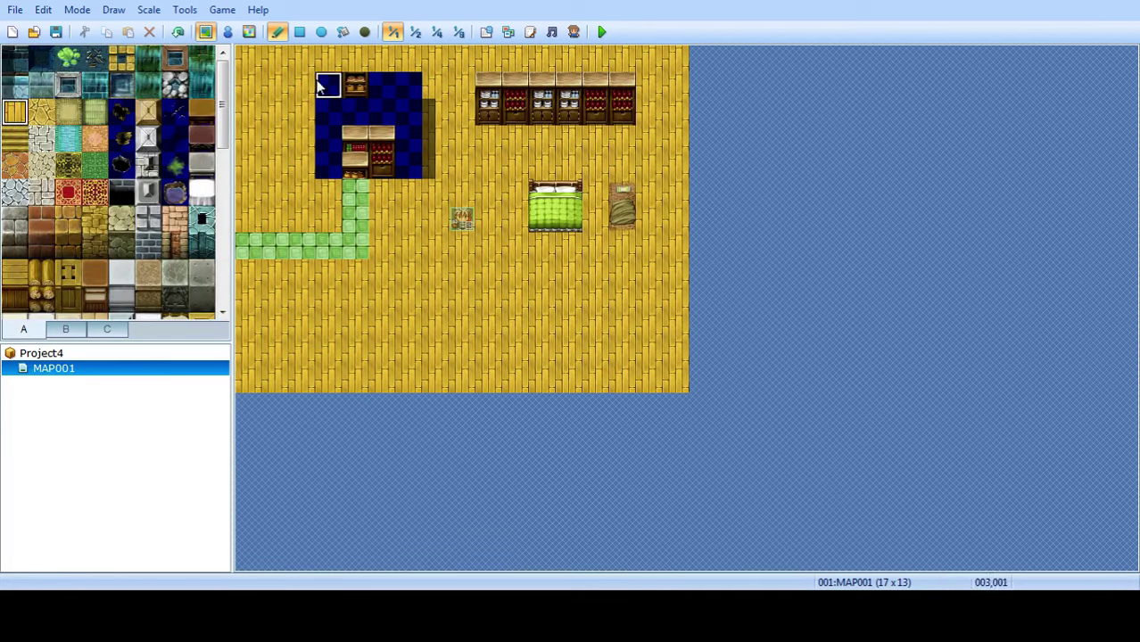
mouse_move(324, 84)
left_mouse_down()
mouse_move(396, 178)
mouse_move(354, 164)
mouse_move(328, 137)
mouse_move(409, 89)
mouse_move(355, 138)
left_mouse_up()
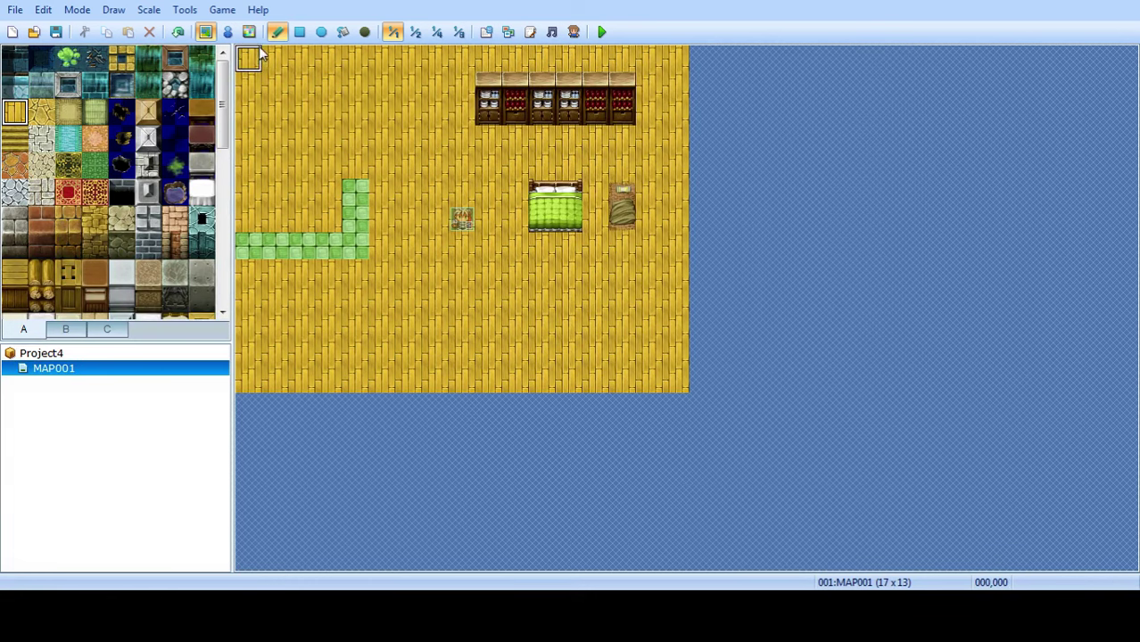
Open the database and look through the predefined enemy troops from Slime*2 down to Werewolf*2.
left_click(485, 33)
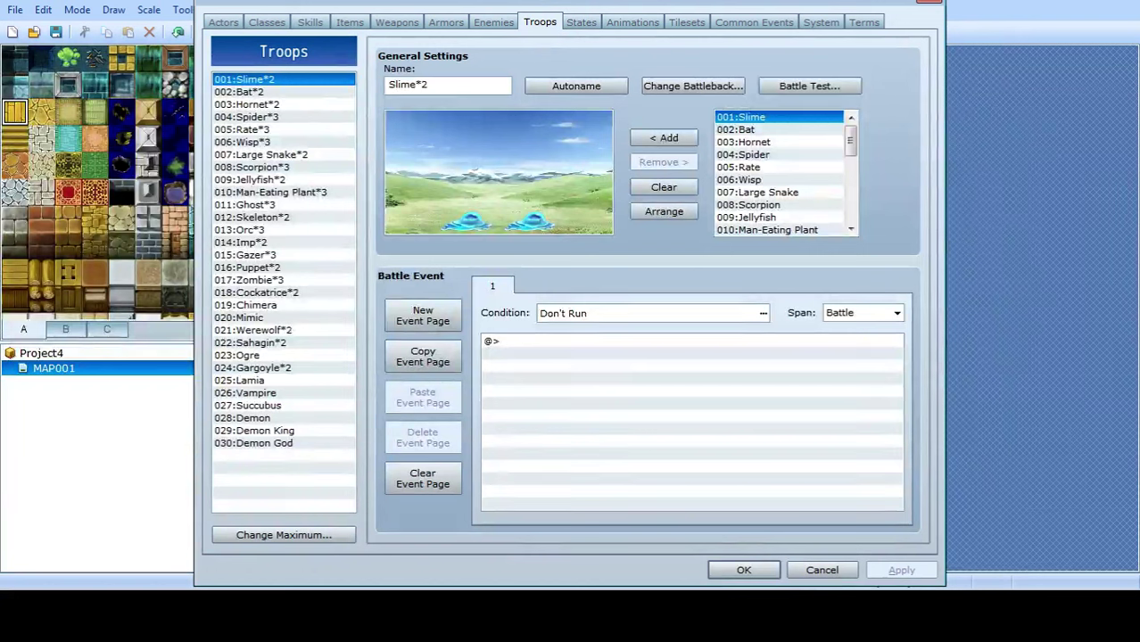
key("Down")
key("Down")
key("Down")
key("Down")
key("Down")
key("Down")
key("Down")
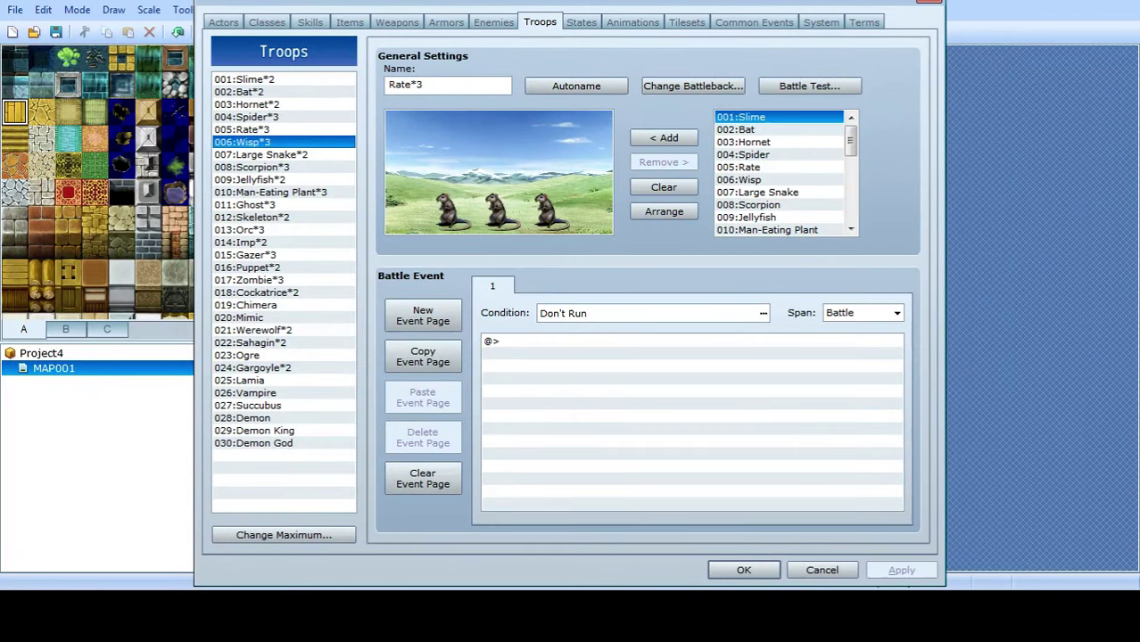
key("Down")
key("Down")
key("Down")
key("Down")
key("Down")
key("Down")
key("Down")
key("Down")
key("Down")
key("Down")
key("Down")
key("Down")
key("Down")
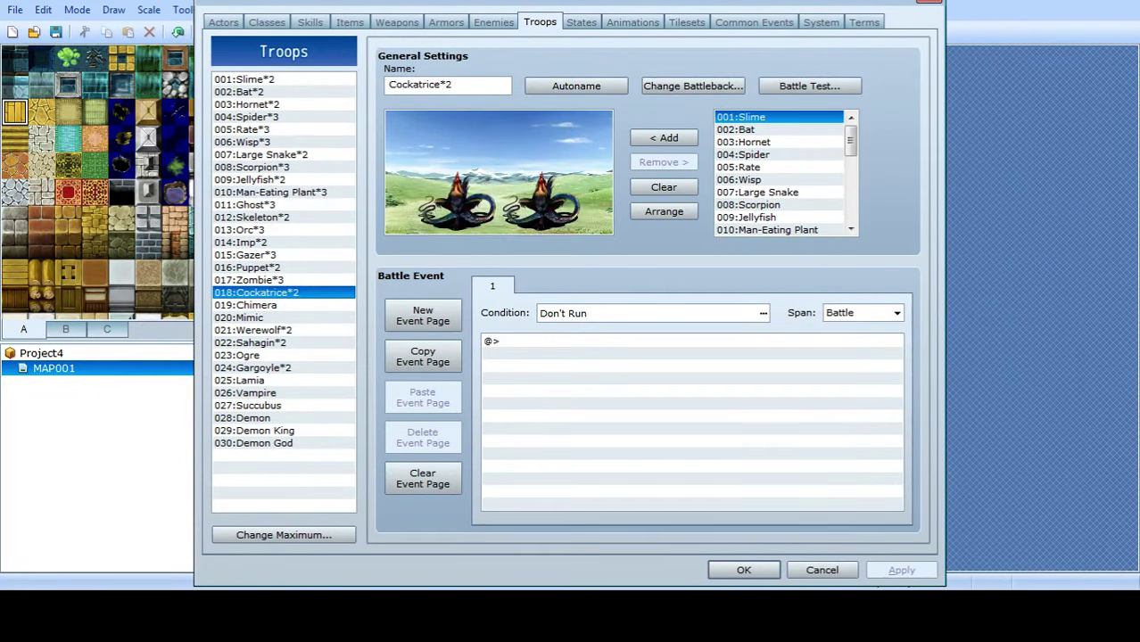
Raise the maximum number of troops to 31 and select the new empty troop entry.
left_click(284, 535)
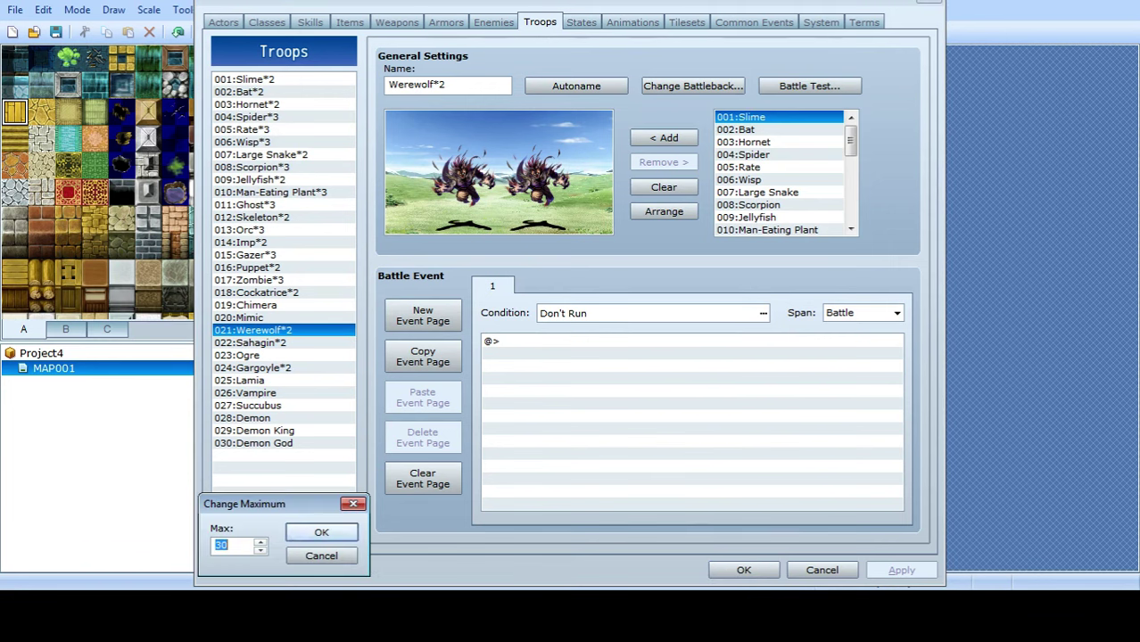
type("31")
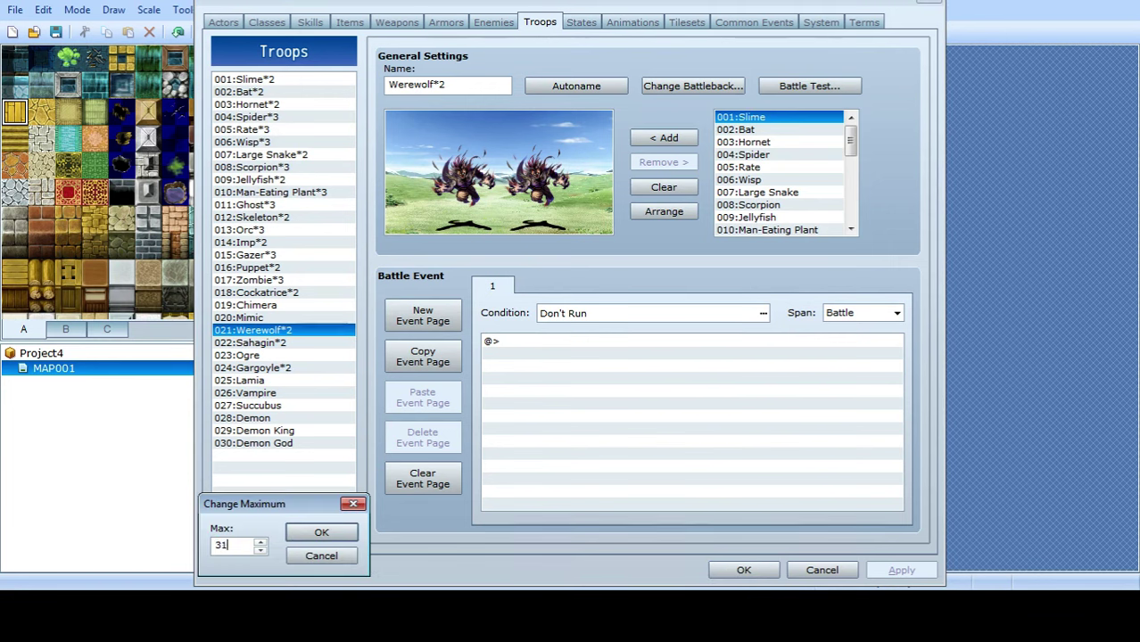
left_click(321, 532)
left_click(267, 456)
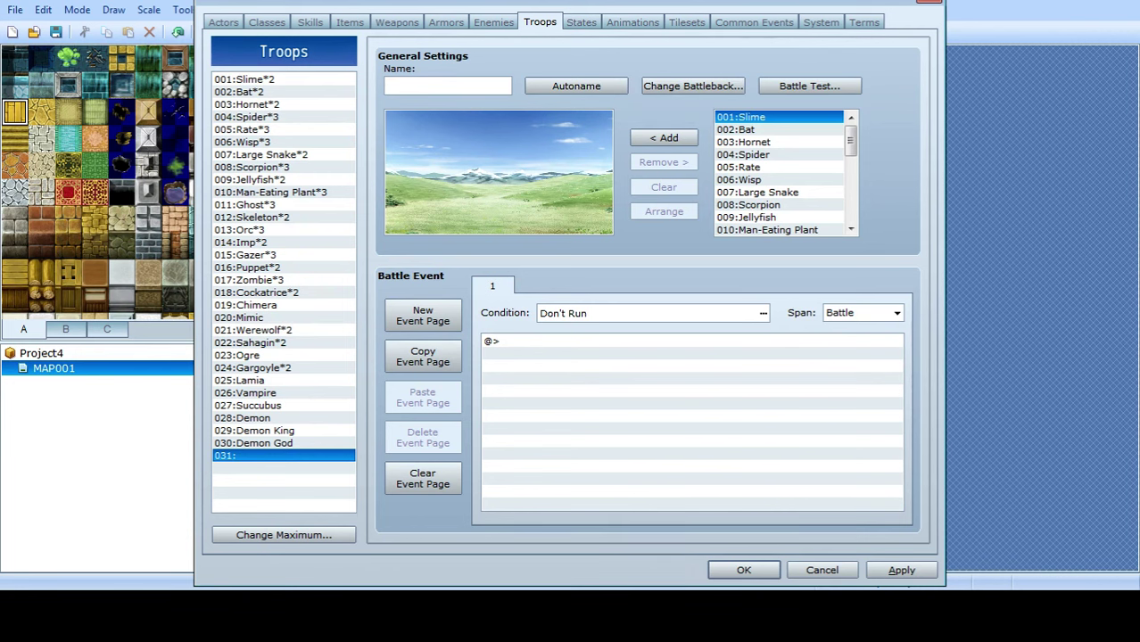
Raise the maximum number of enemies to 31 and select the new empty enemy entry.
left_click(494, 21)
left_click(284, 535)
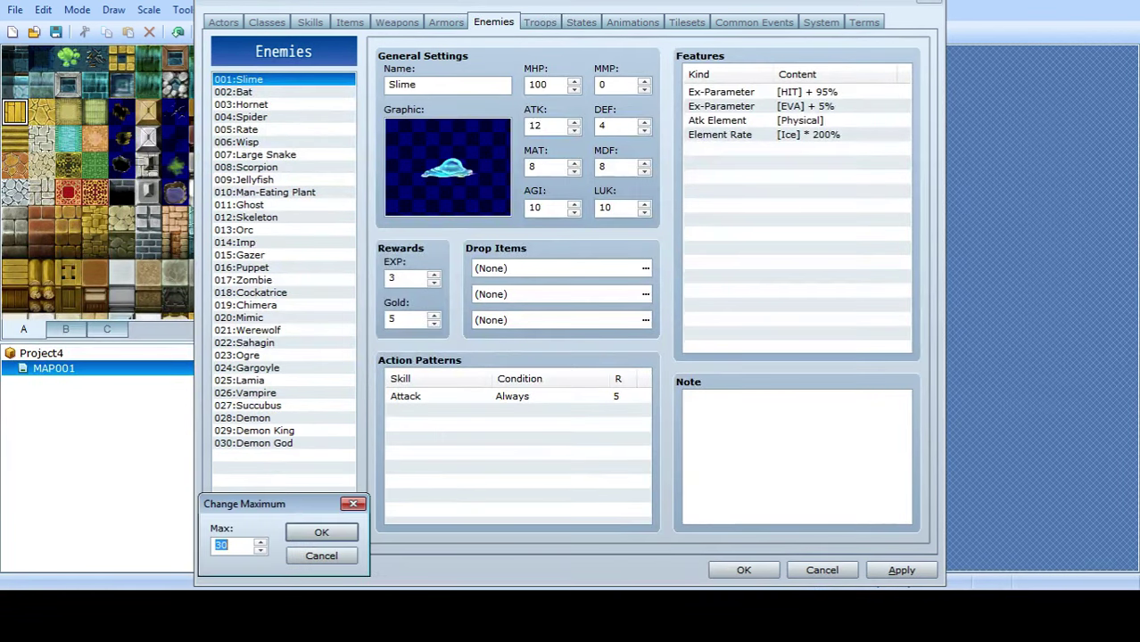
type("31")
left_click(321, 533)
left_click(267, 456)
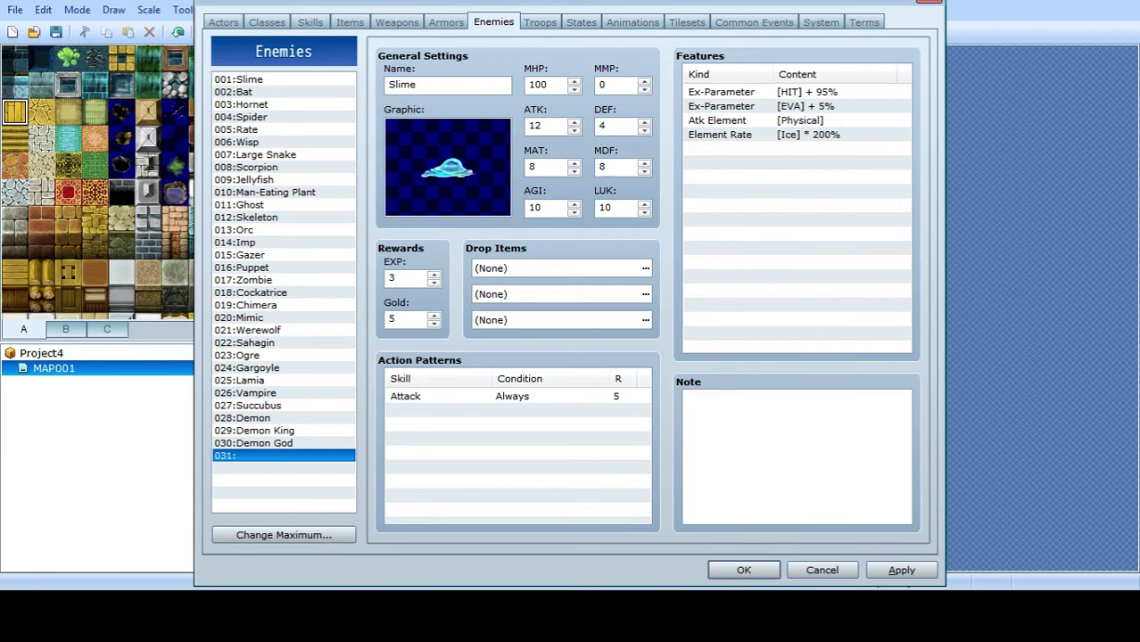
Preview several battler graphics for enemy 031 and assign it the Snake graphic.
double_click(448, 167)
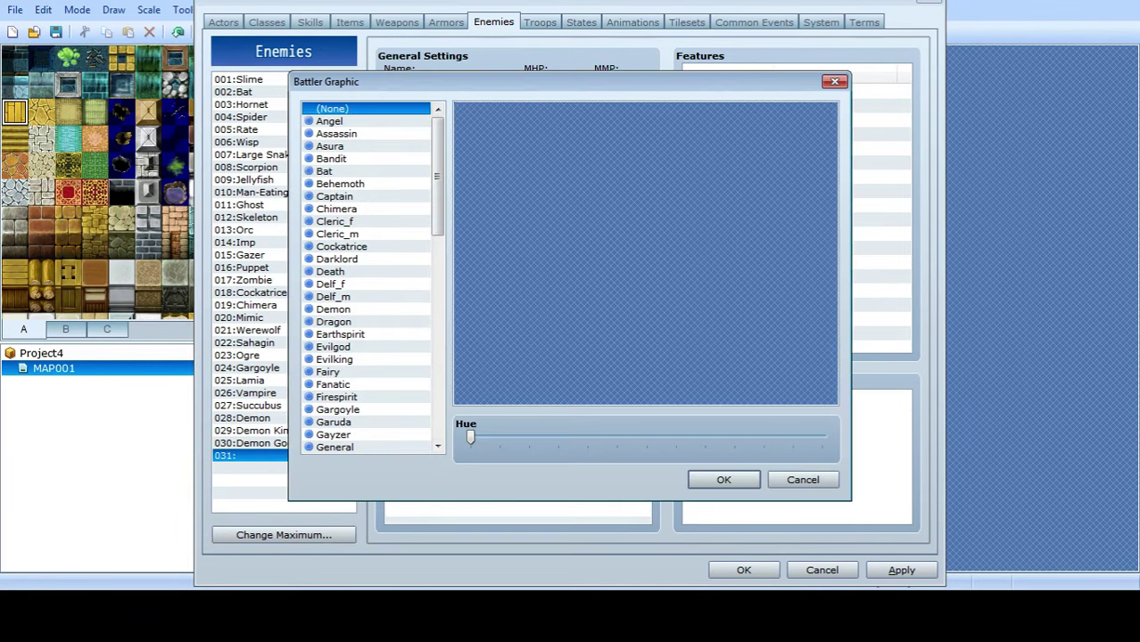
left_click(325, 172)
left_click(335, 196)
left_click(336, 208)
left_click(330, 271)
left_click(330, 284)
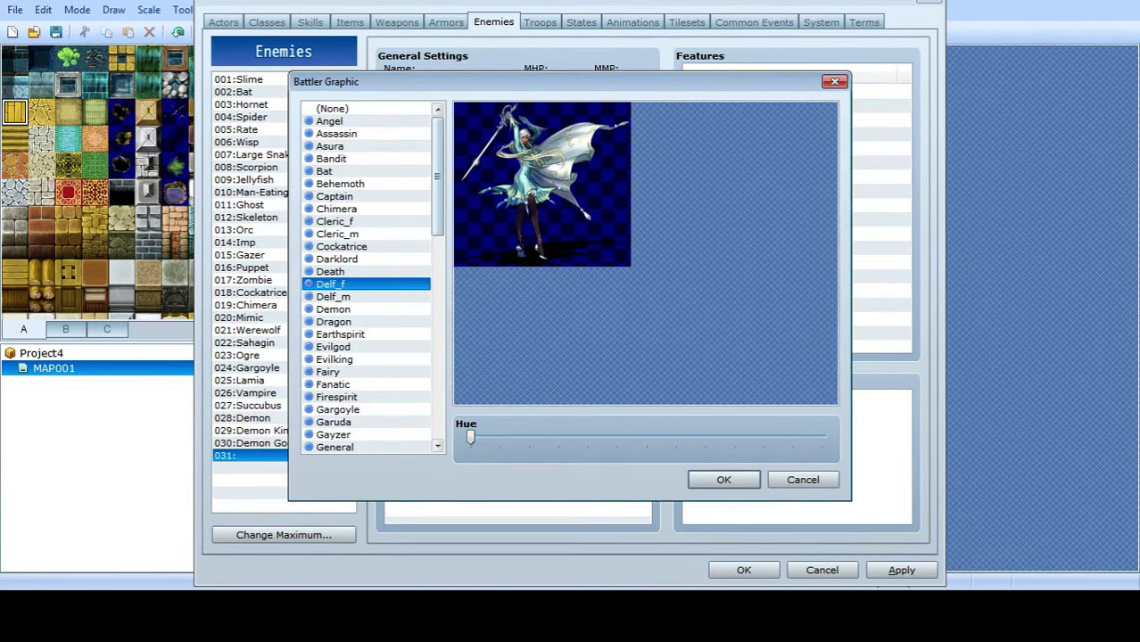
left_click(332, 108)
left_click_drag(437, 177, 437, 410)
left_click(336, 322)
left_click(332, 359)
left_click(341, 397)
left_click(337, 422)
left_click(334, 447)
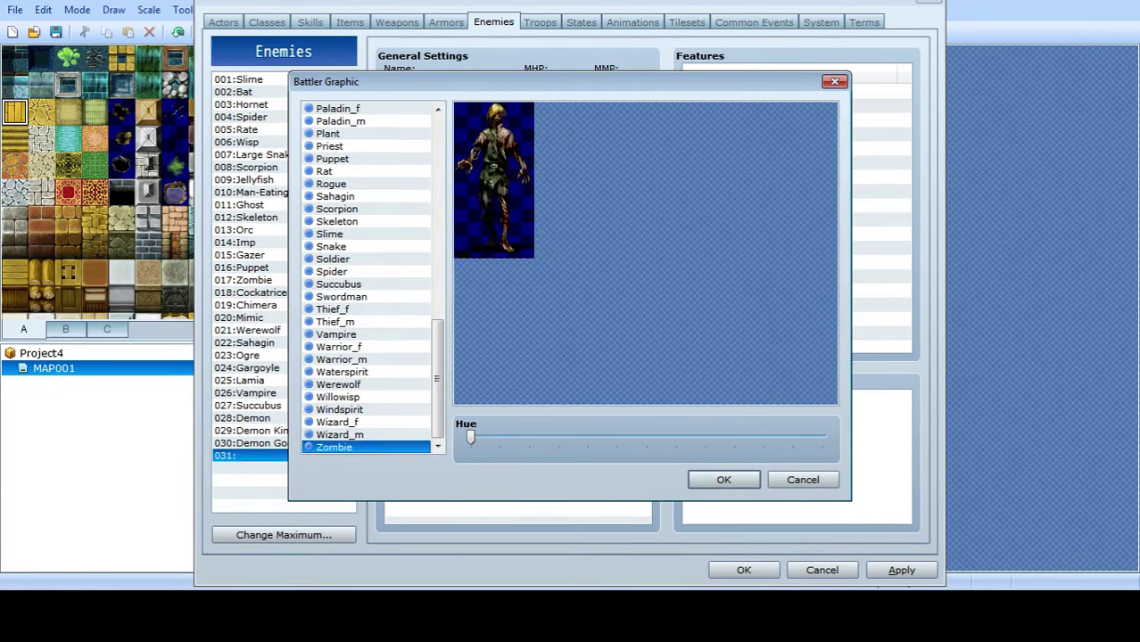
left_click(337, 422)
left_click(341, 372)
left_click(331, 272)
left_click(336, 197)
left_click(332, 246)
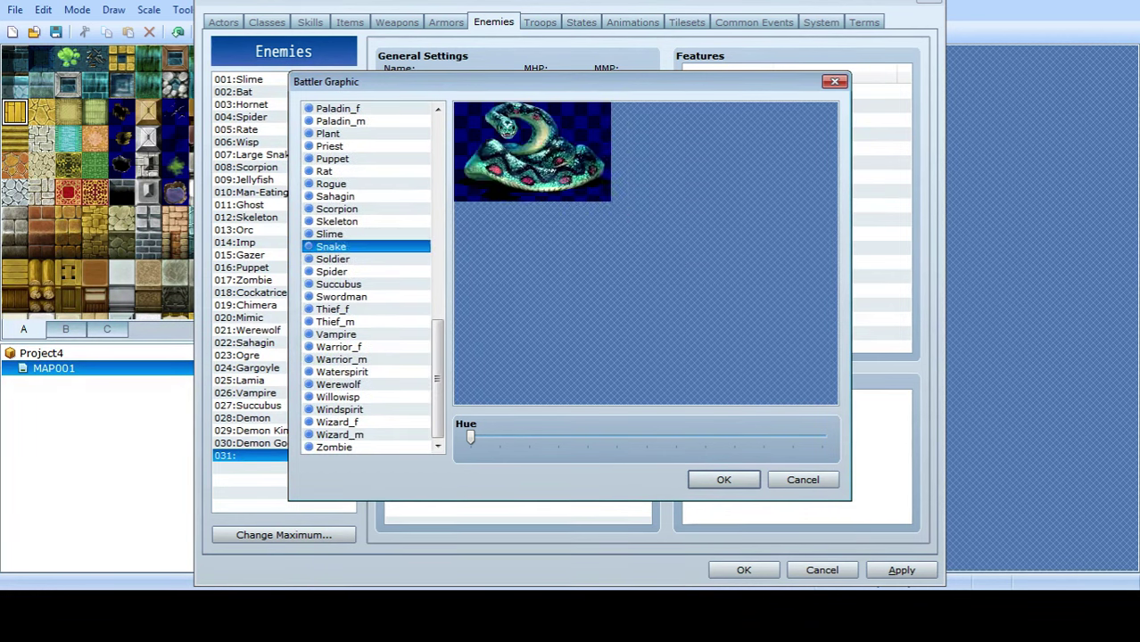
left_click(723, 479)
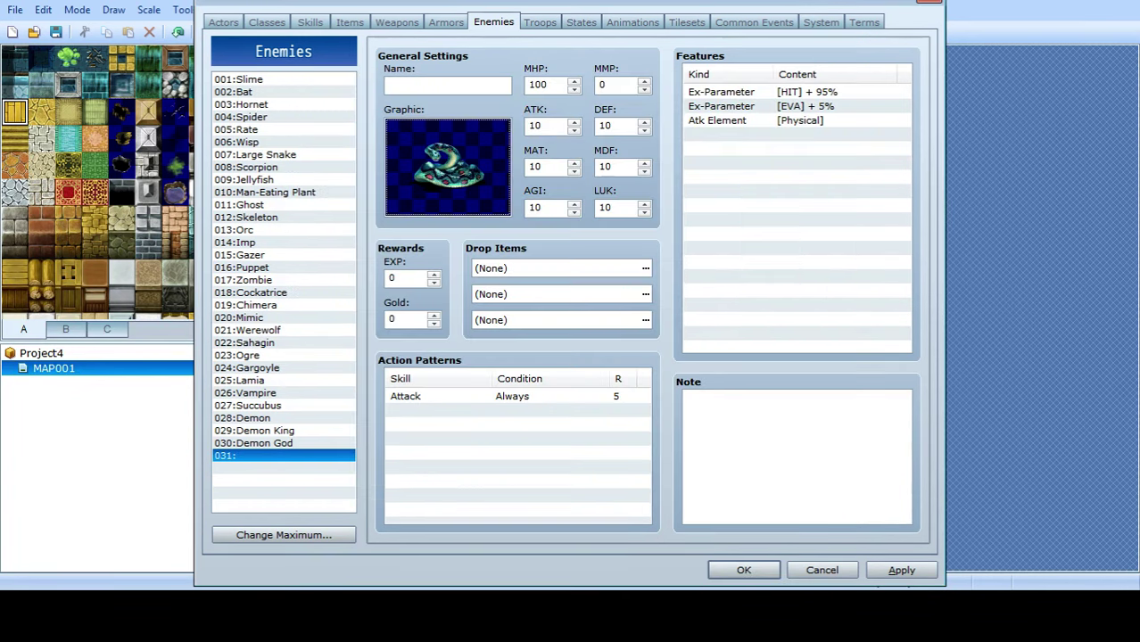
Name enemy 031 "Piton Haydar".
type("Pit")
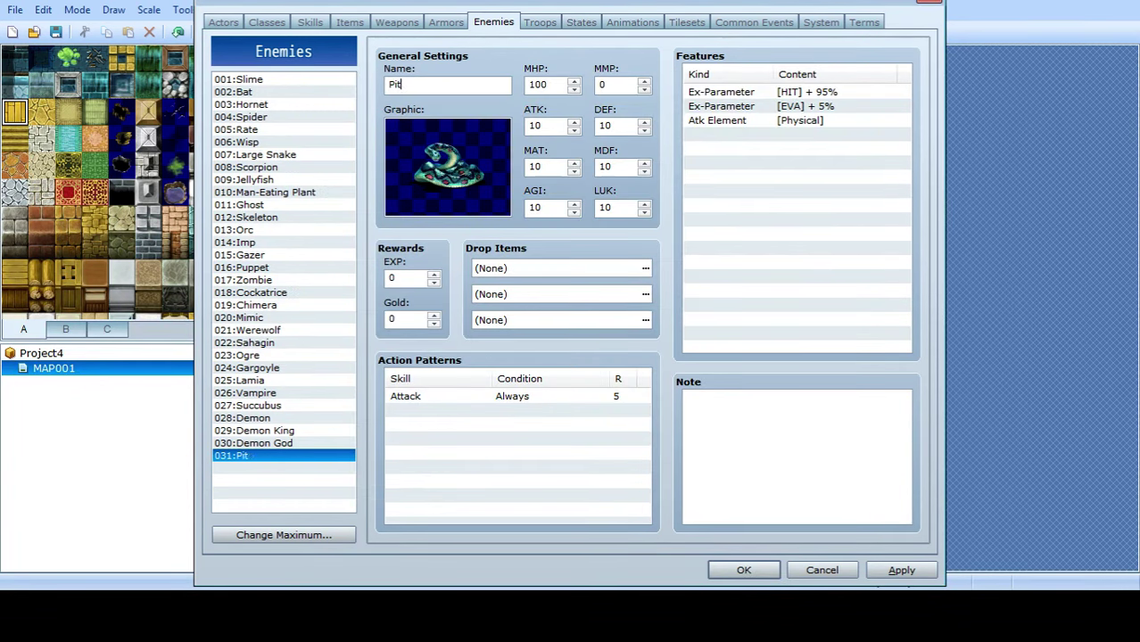
type("on Haydar")
key("Tab")
key("Tab")
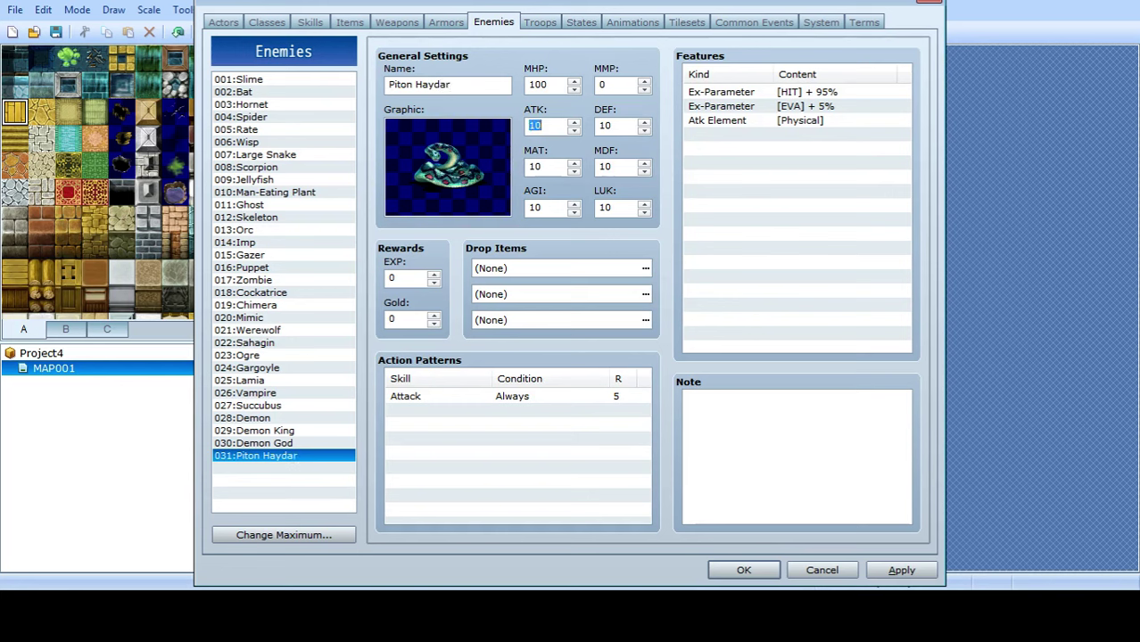
Look through the skills available for the new enemy's Attack action pattern, leaving the pattern as it is.
double_click(512, 396)
left_click(504, 299)
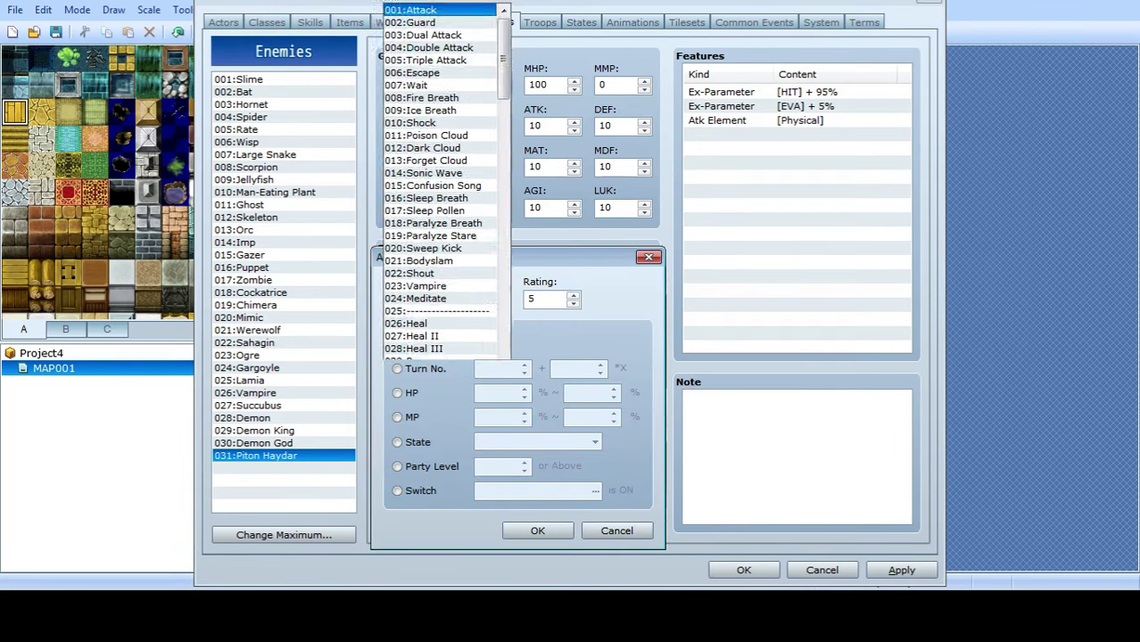
scroll(446, 266, "down", 1)
left_click(615, 304)
left_click(617, 530)
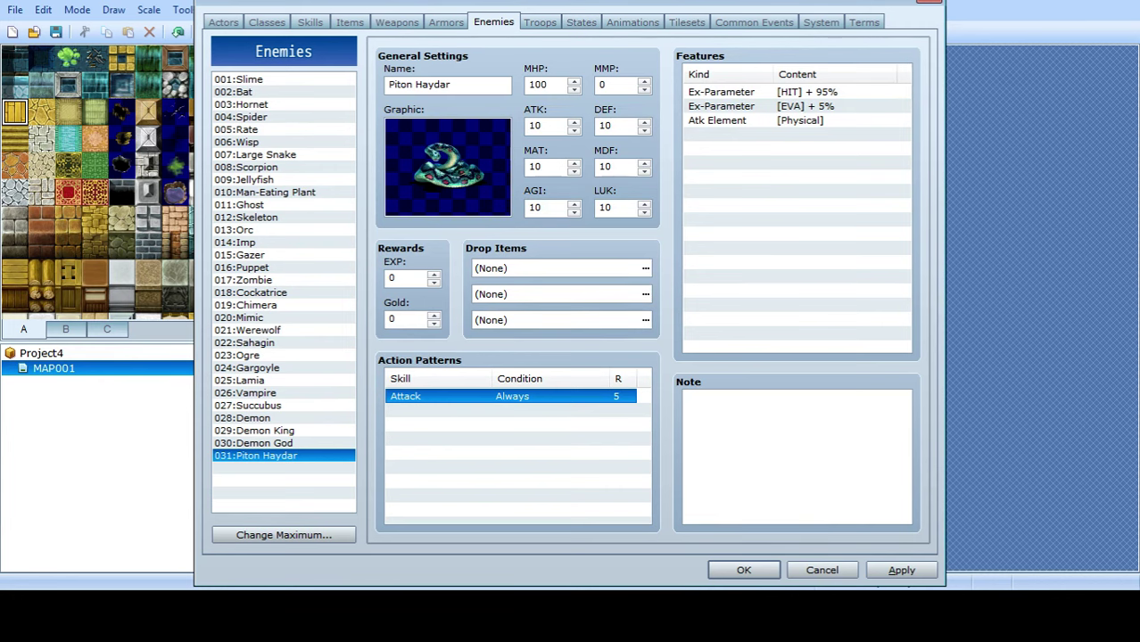
Look over the actor, class and item settings, and examine the Attack skill's name and description.
left_click(223, 22)
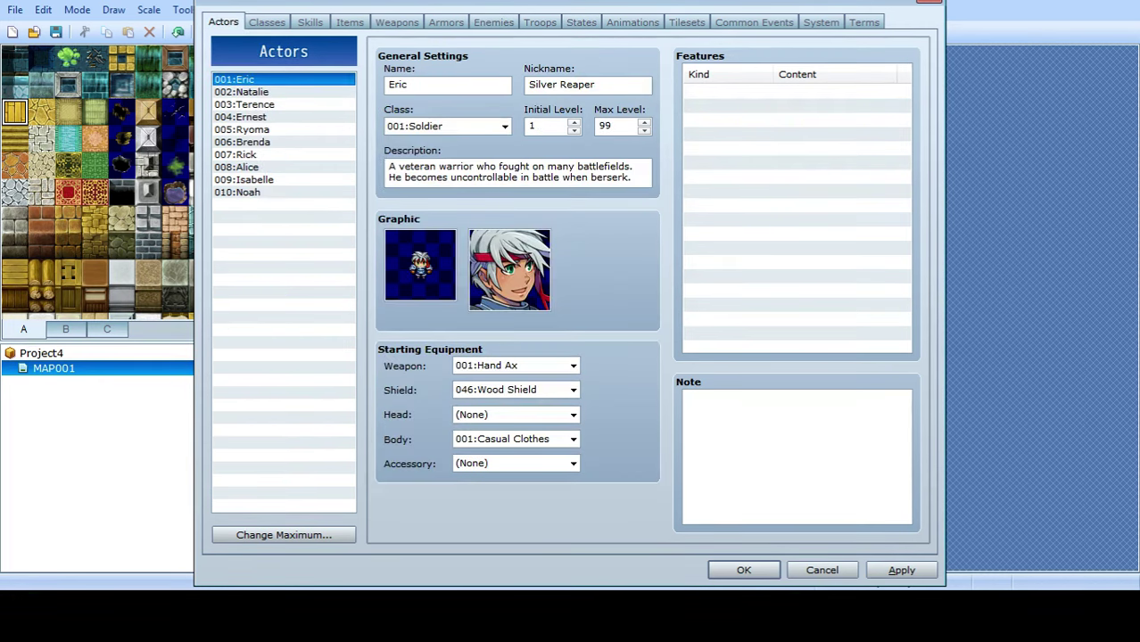
left_click(267, 23)
left_click(310, 22)
left_click(349, 23)
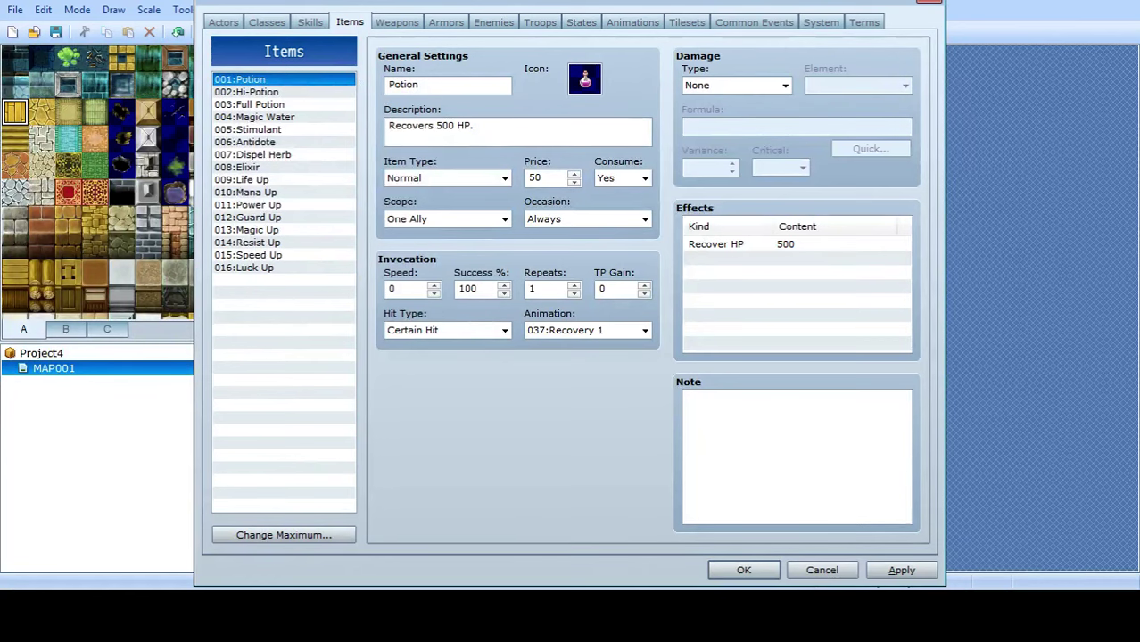
key("Left")
key("Tab")
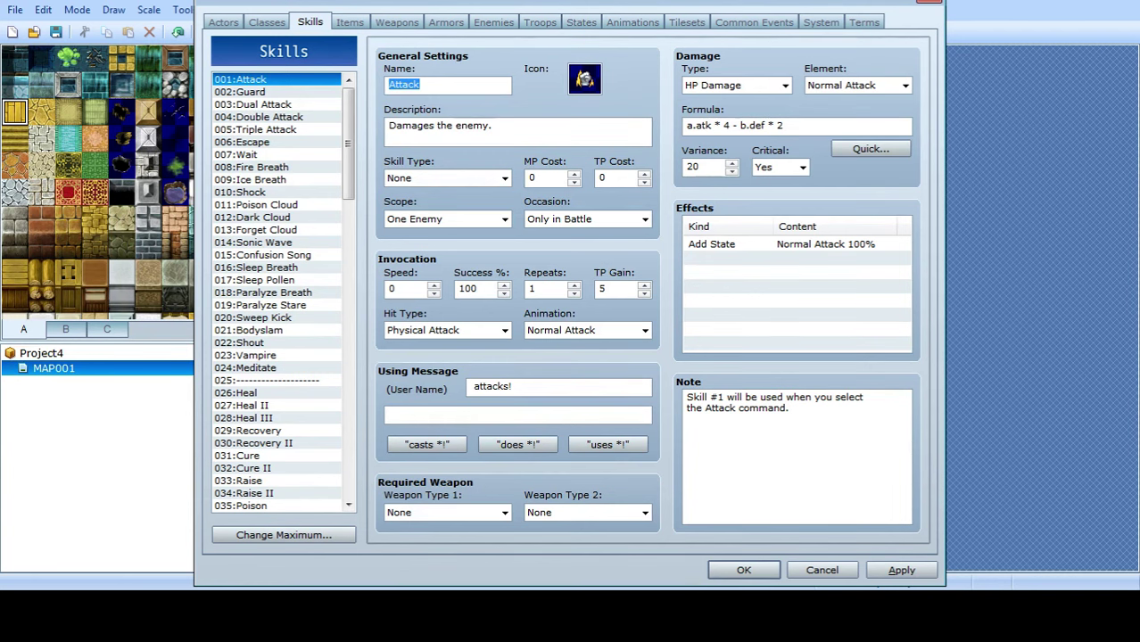
key("Tab")
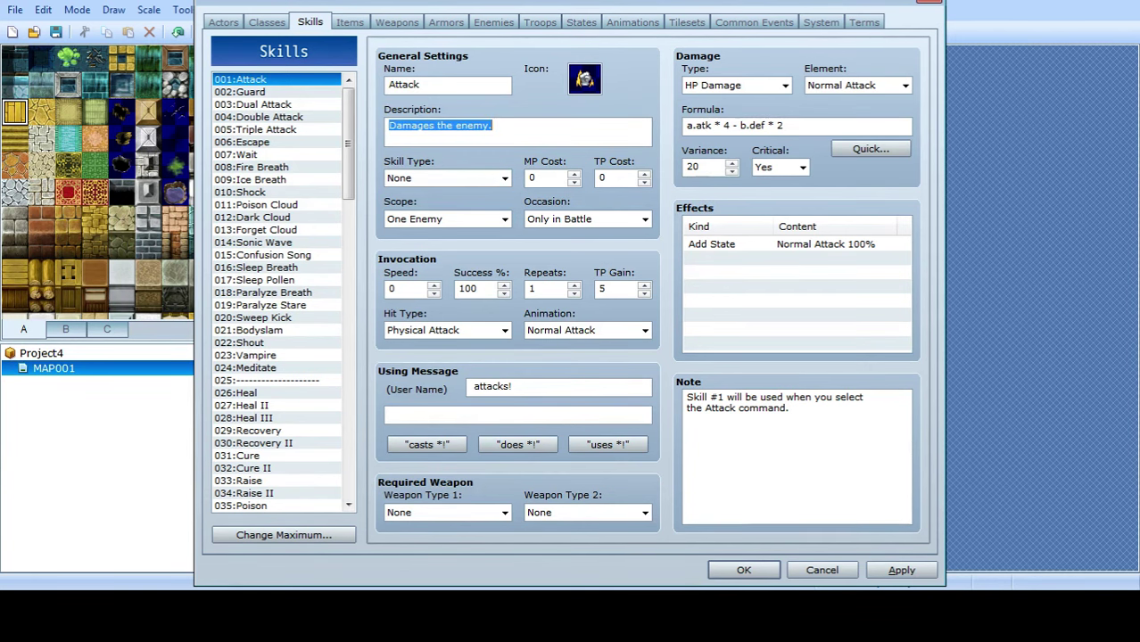
Look through the database from items and weapons to animations and tilesets, viewing the Exterior and Dungeon tilesets.
left_click(350, 22)
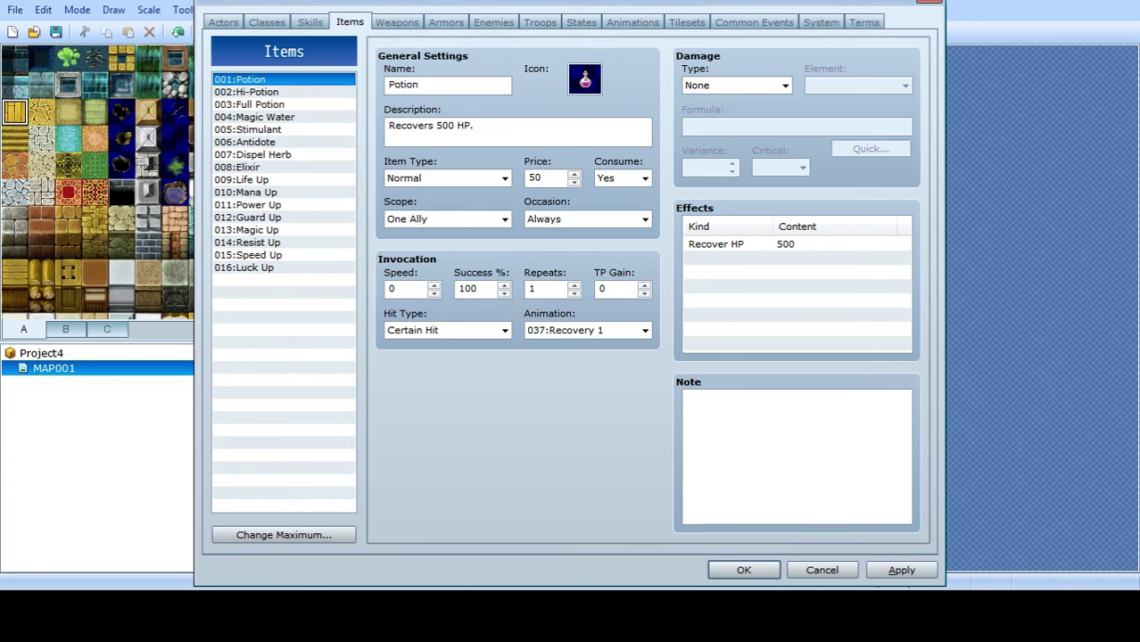
key("ctrl+Tab")
key("ctrl+Tab")
key("ctrl+Tab")
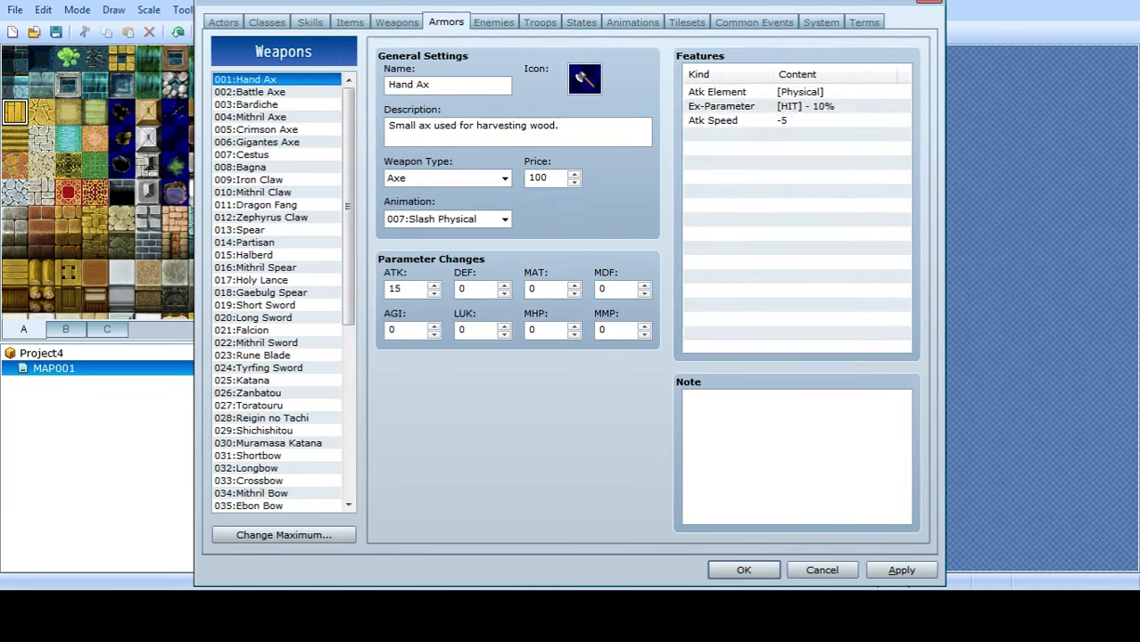
key("ctrl+Tab")
key("ctrl+Tab")
key("ctrl+Tab")
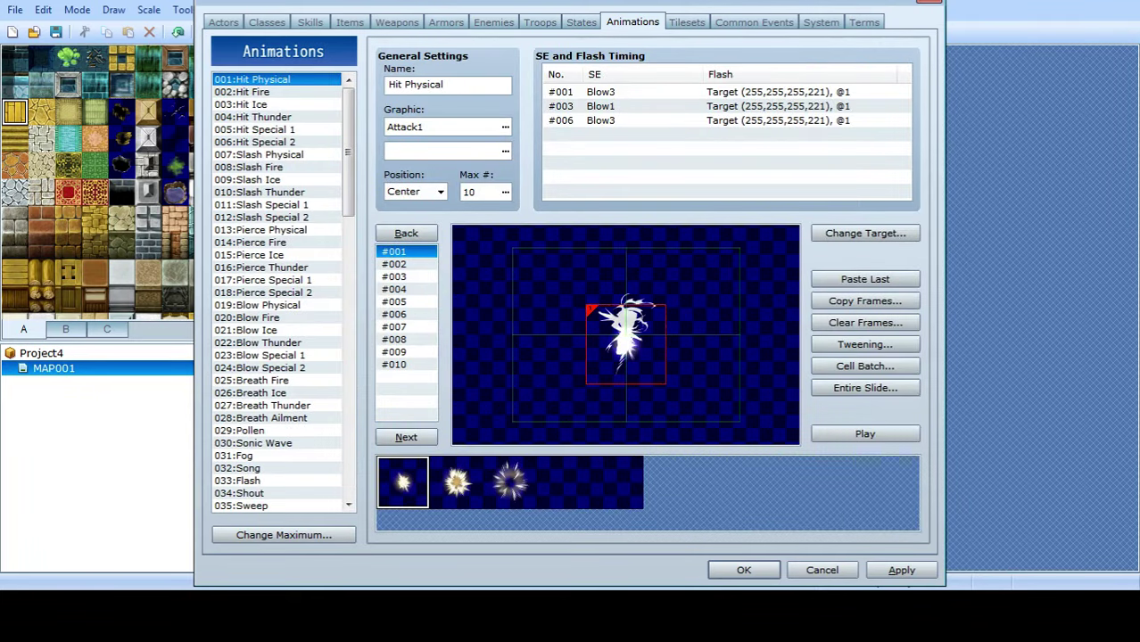
key("ctrl+Tab")
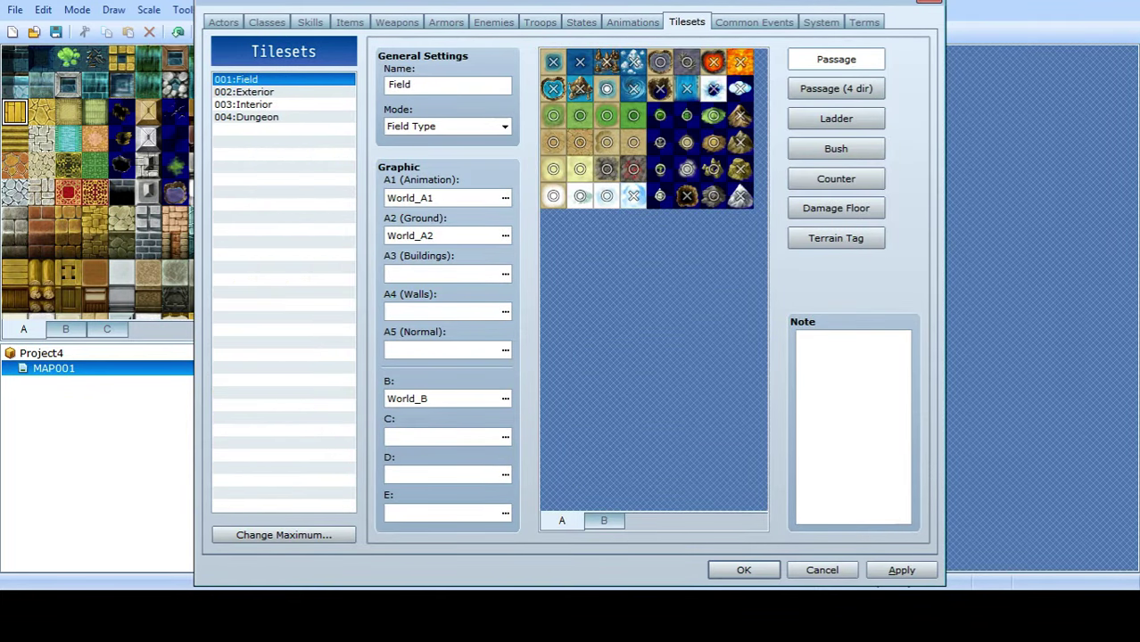
left_click(258, 92)
left_click(259, 117)
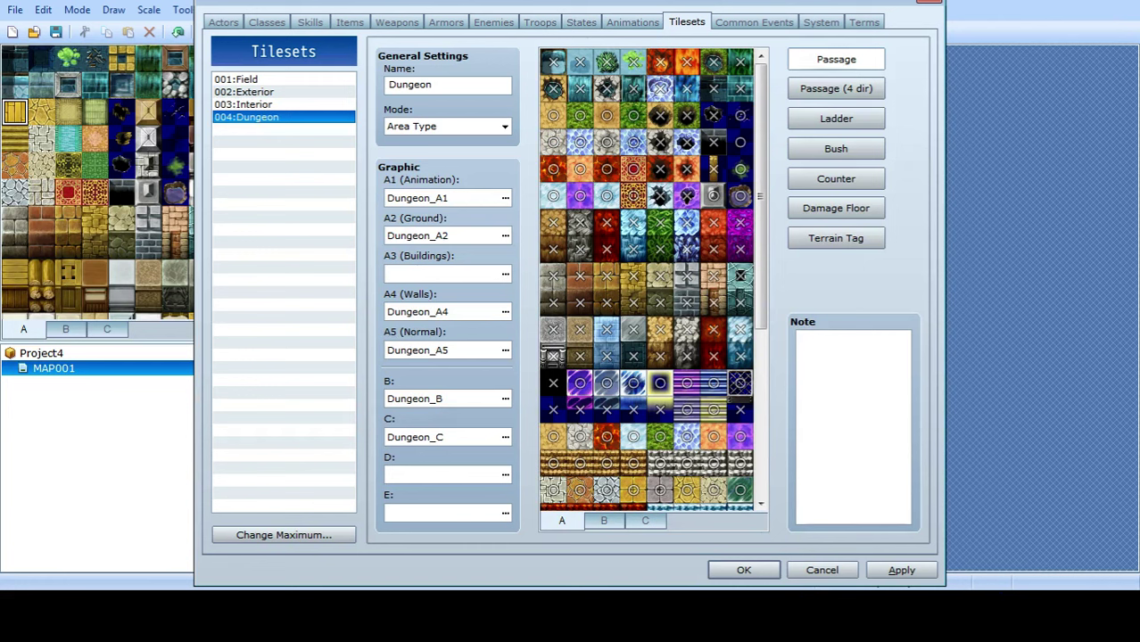
Raise the maximum number of tilesets to 5 and select the new empty tileset 005.
left_click(283, 535)
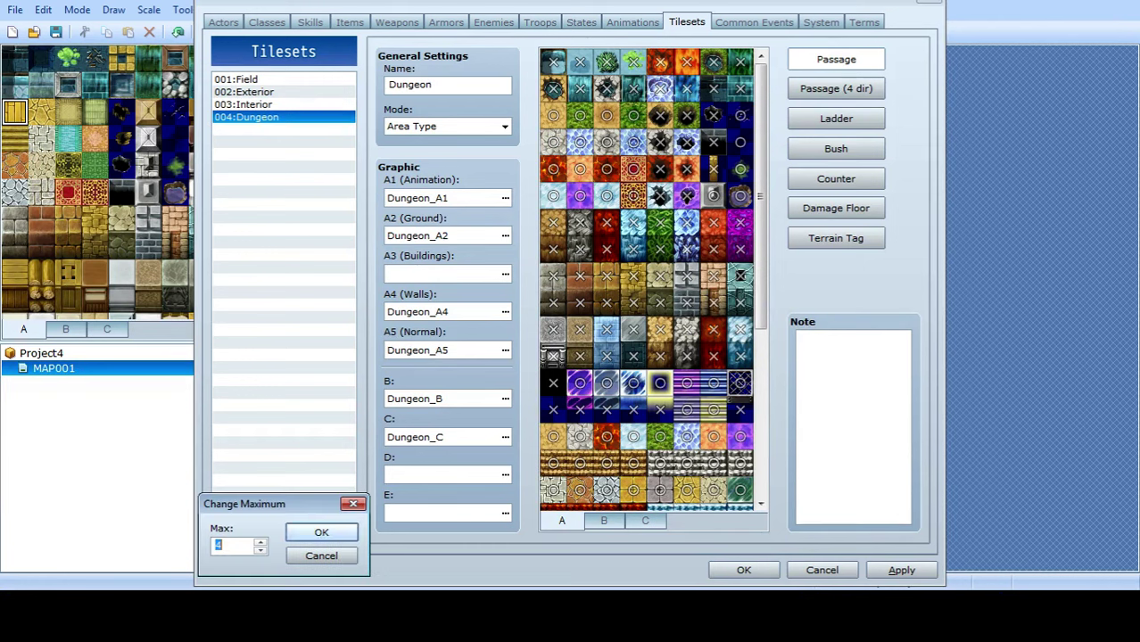
left_click(321, 554)
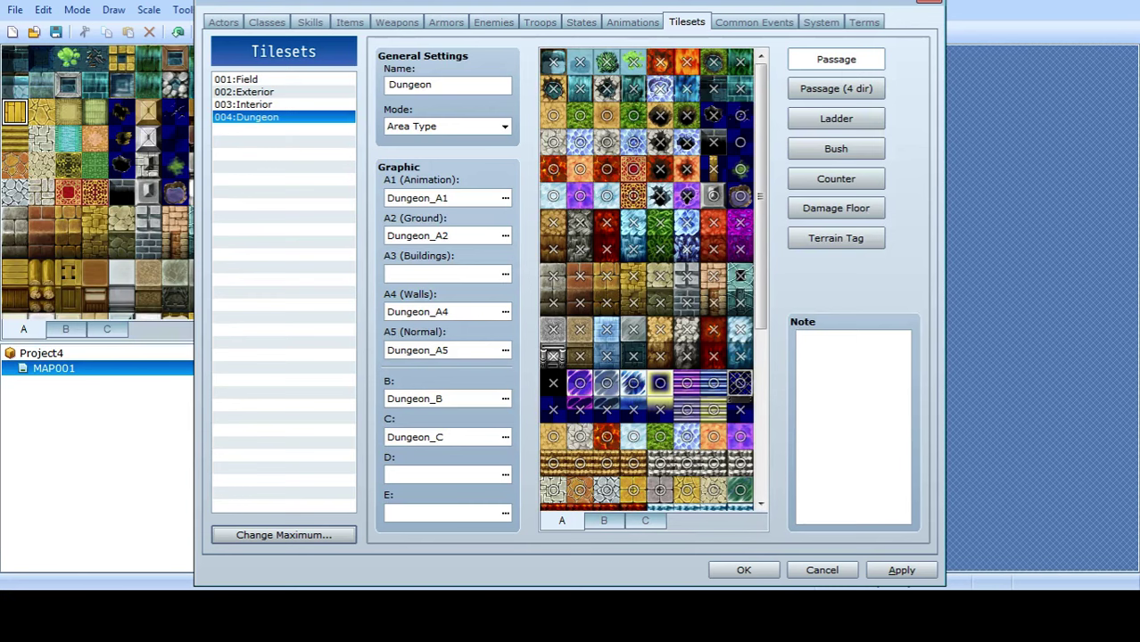
key("Return")
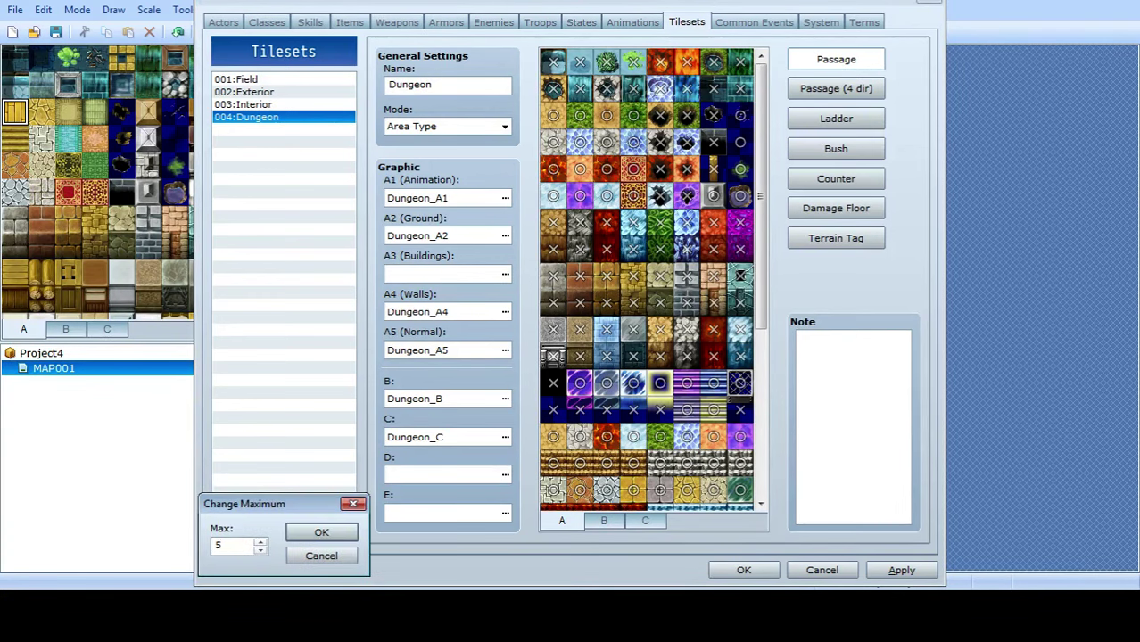
left_click(321, 533)
left_click(284, 129)
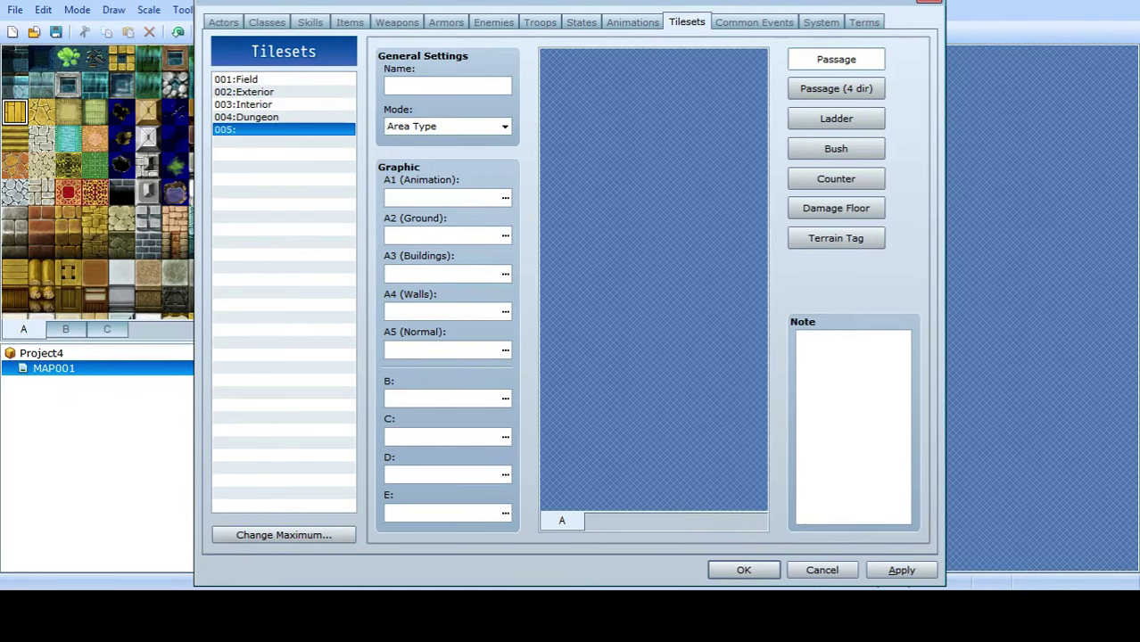
Look at the Dungeon_C and Inside_A2 graphics available for tileset 005's A1 (Animation) slot, leaving the slot empty.
left_click(419, 86)
double_click(442, 198)
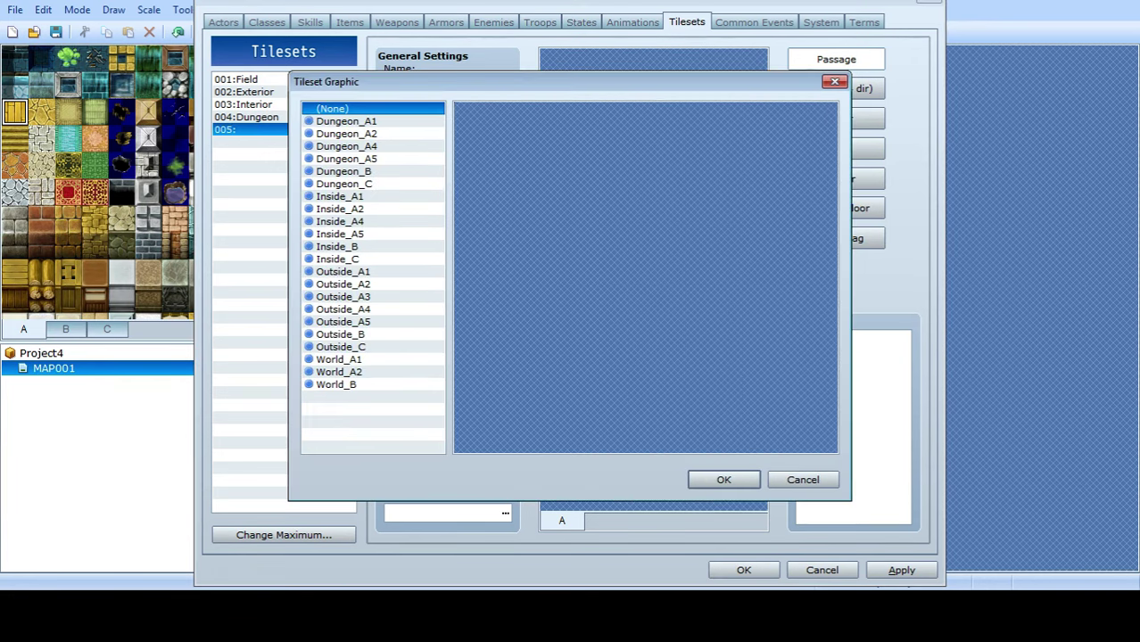
left_click(344, 184)
left_click(340, 209)
left_click(801, 479)
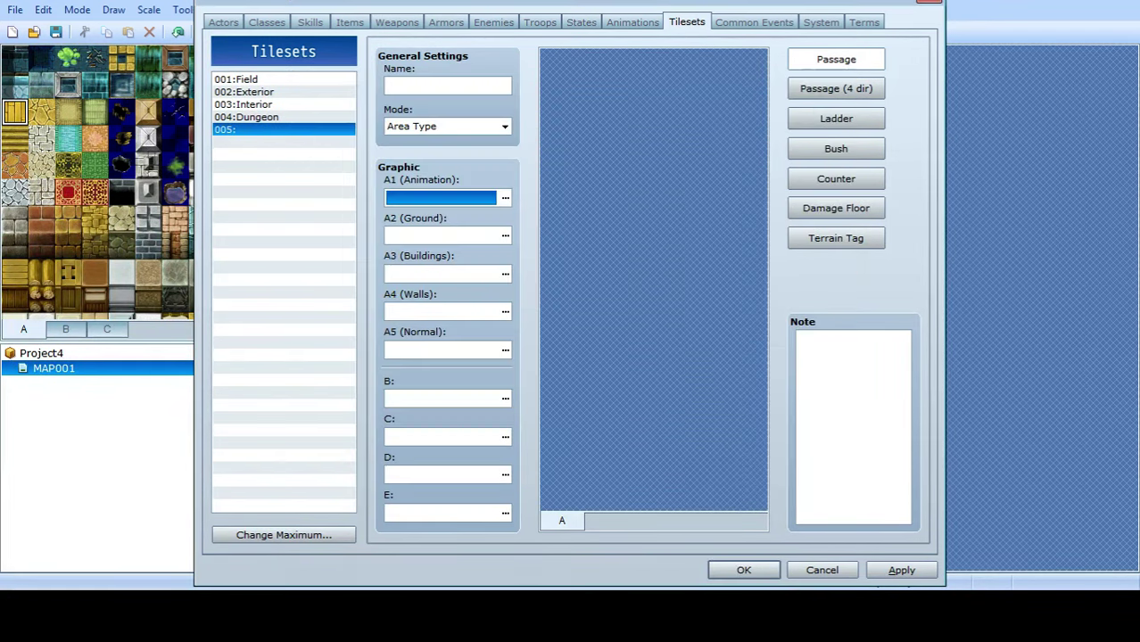
Preview Theme1 and Theme2 as title screen music in the System settings, lowering the playback volume.
left_click(754, 21)
left_click(820, 21)
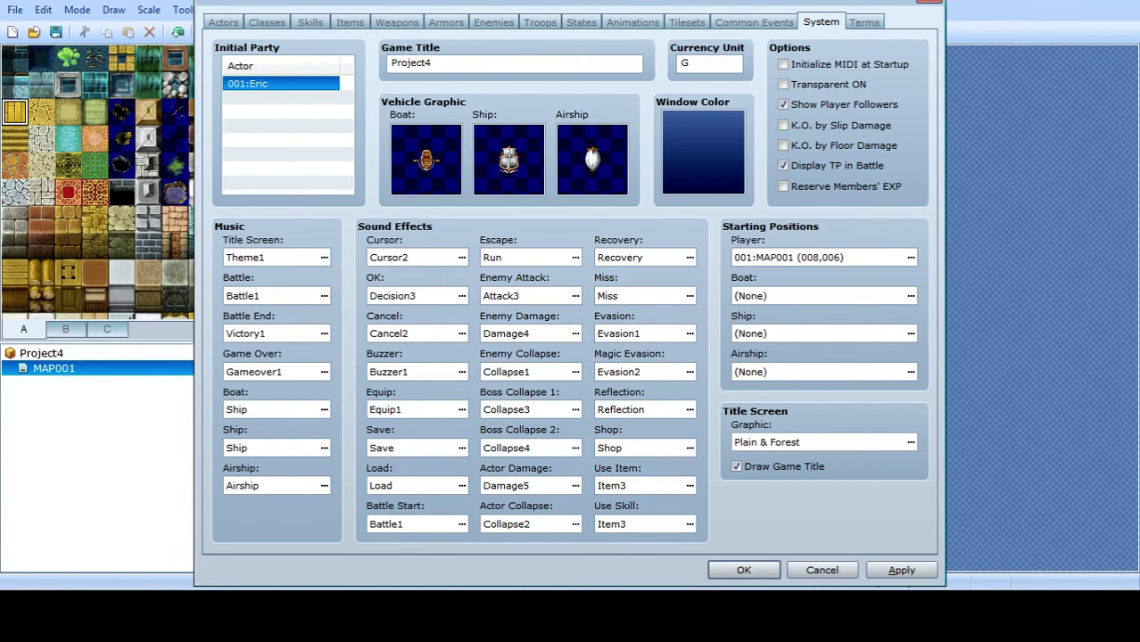
left_click(323, 257)
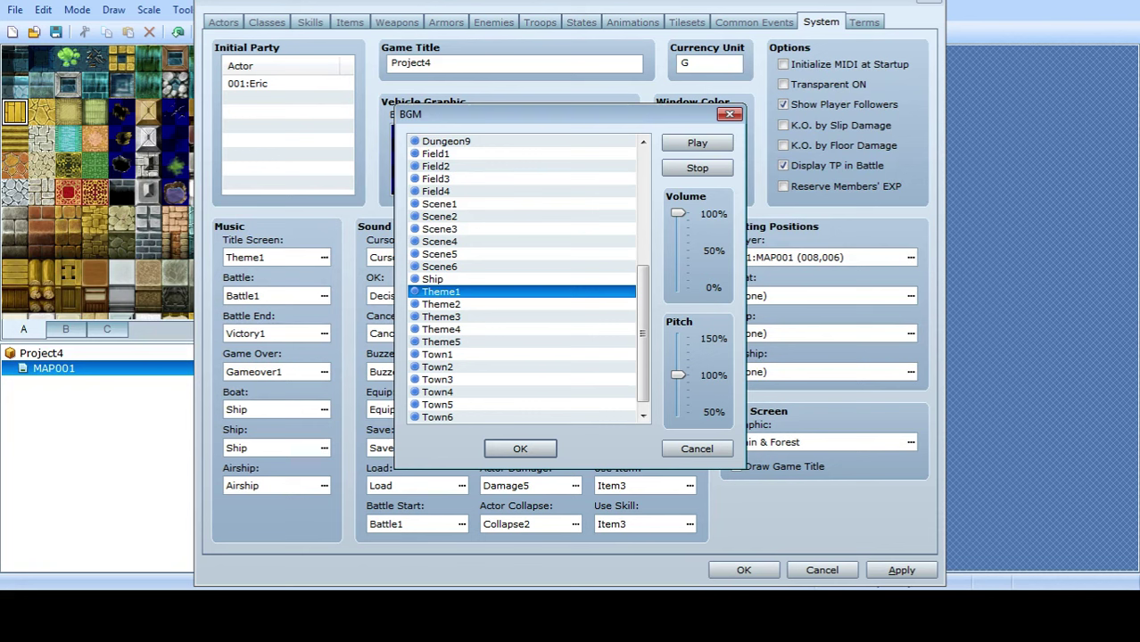
left_click(697, 143)
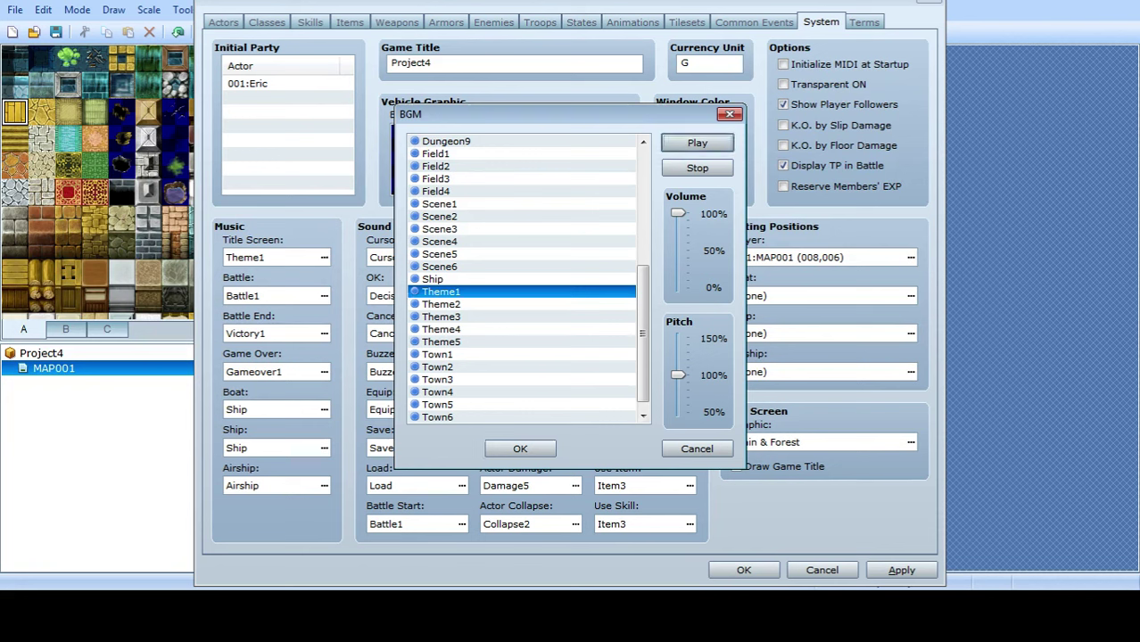
left_click(442, 304)
left_click_drag(677, 213, 677, 273)
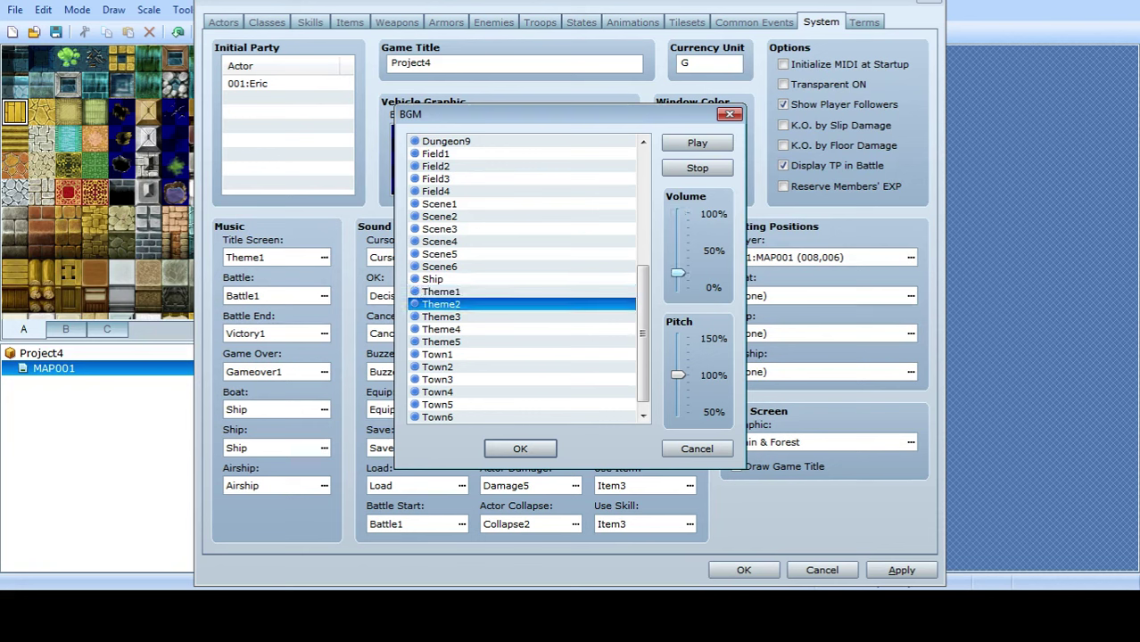
left_click(697, 143)
Look through the title screen music tracks from Theme3 to Town3, leaving the title music as it is.
left_click(441, 316)
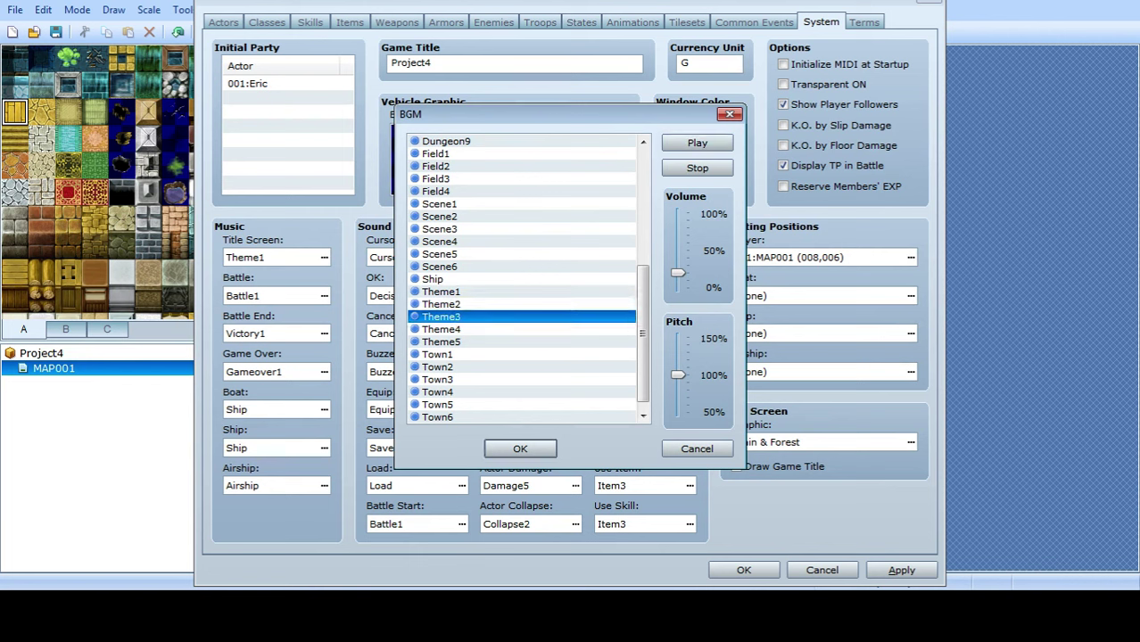
key("Down")
key("Down")
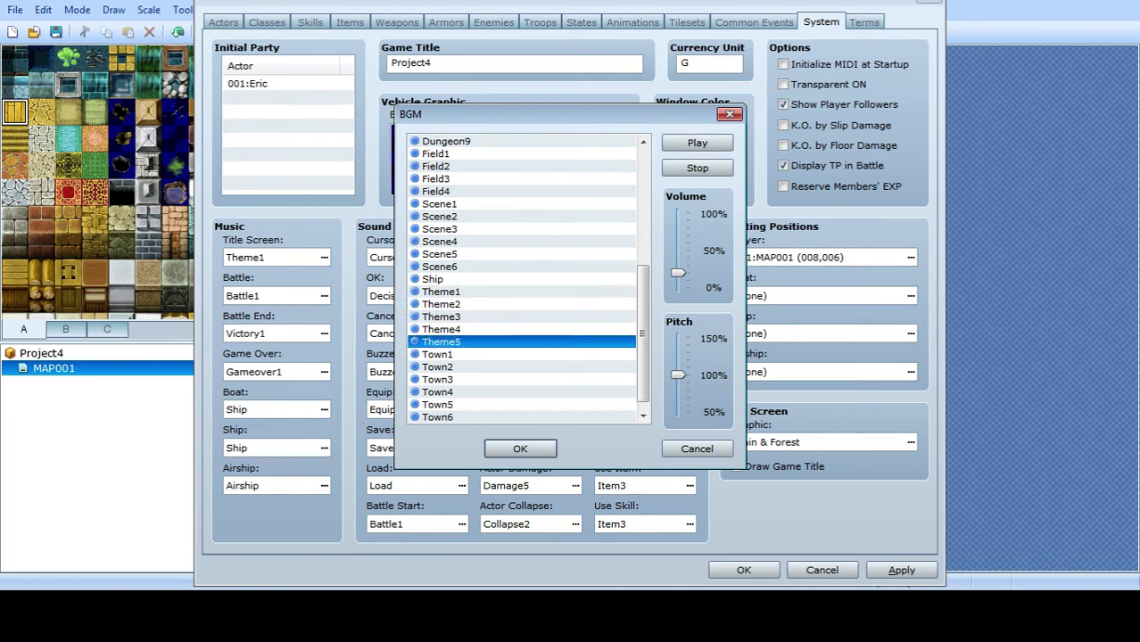
key("Down")
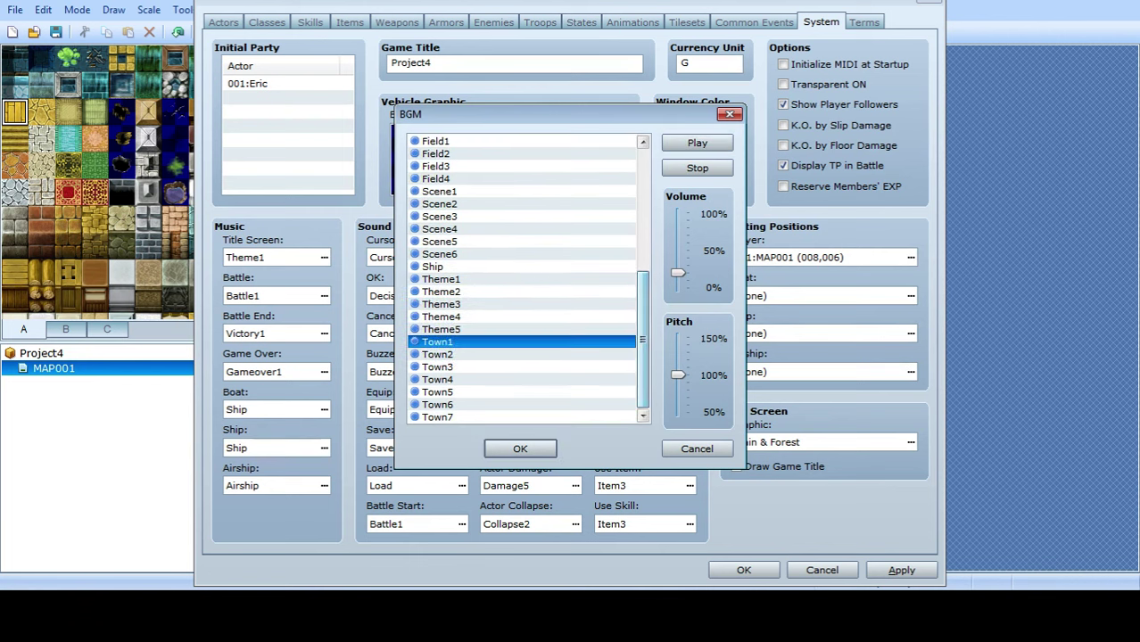
key("Down")
key("Down")
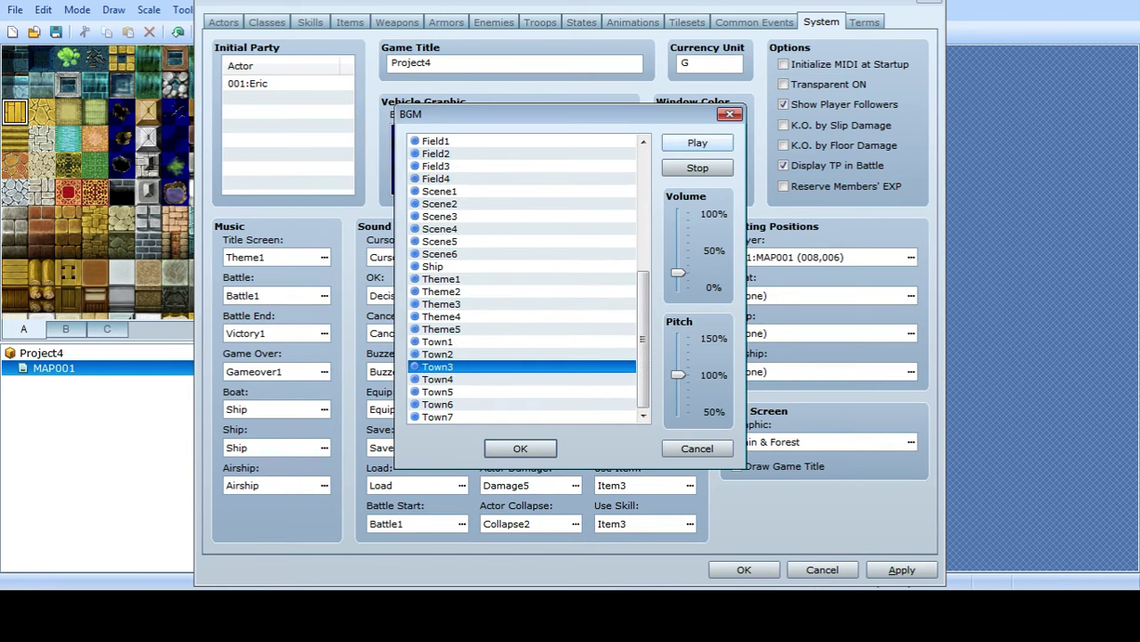
key("Escape")
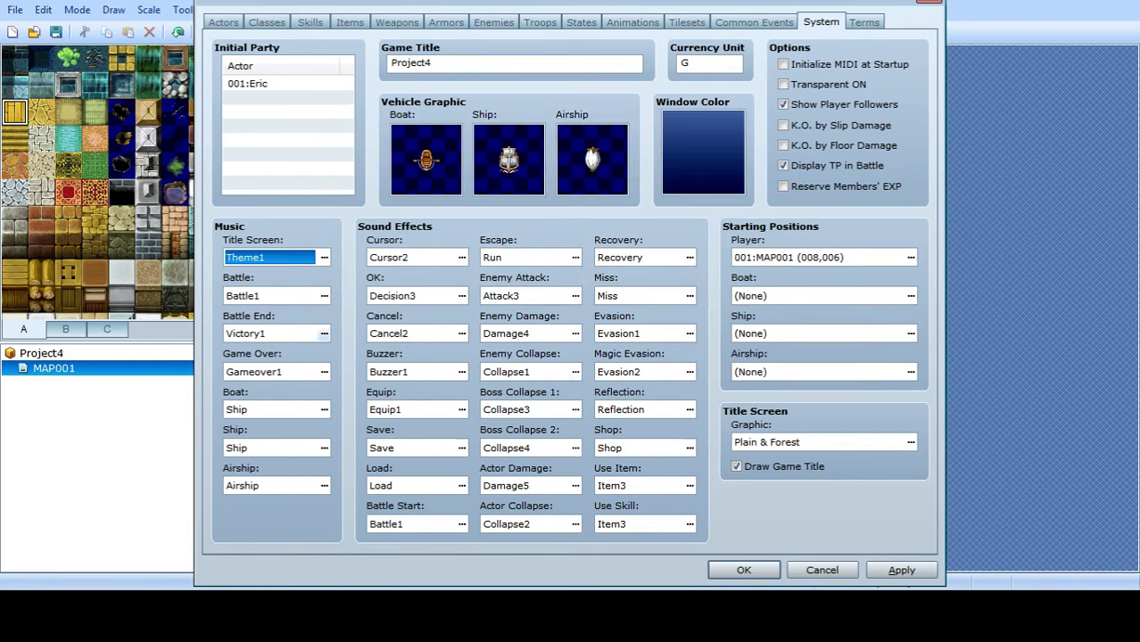
Stop the title music preview, return to the actor settings and close the database.
left_click(324, 258)
left_click(697, 168)
left_click(730, 115)
left_click(223, 23)
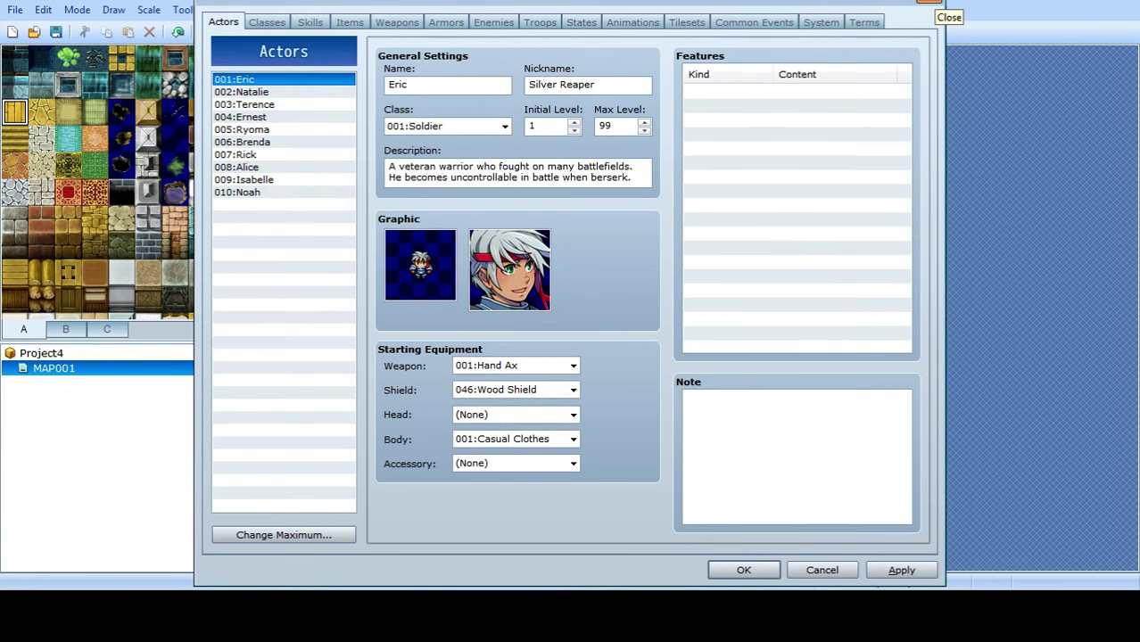
left_click(932, 3)
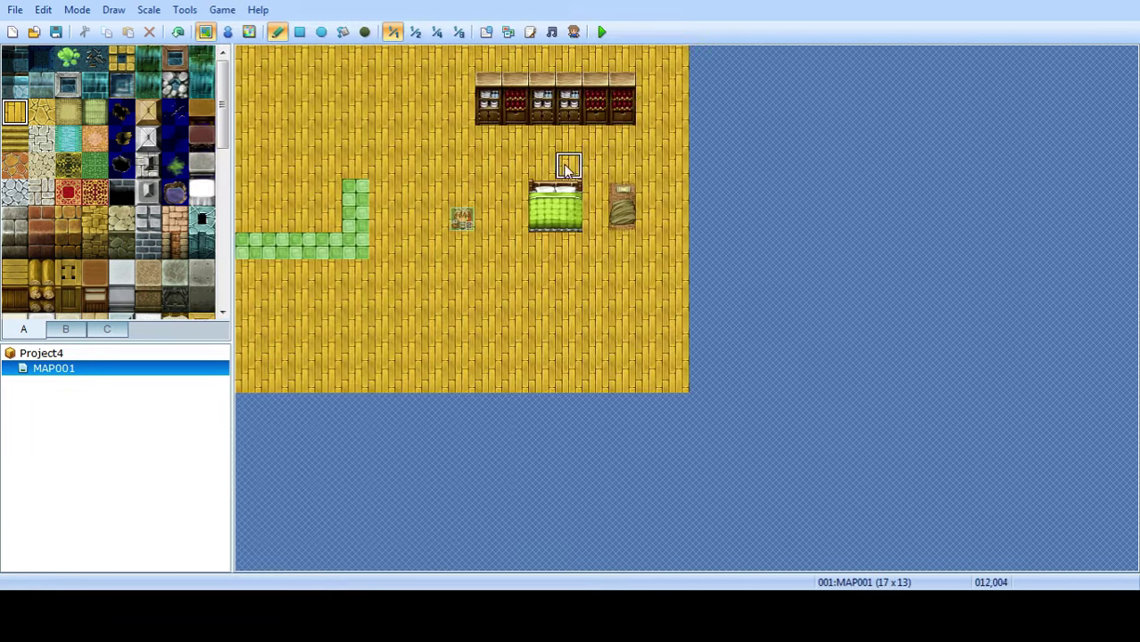
View the map at 1:8 scale, return it to 1:1, and look at the properties of MAP001.
left_click(458, 32)
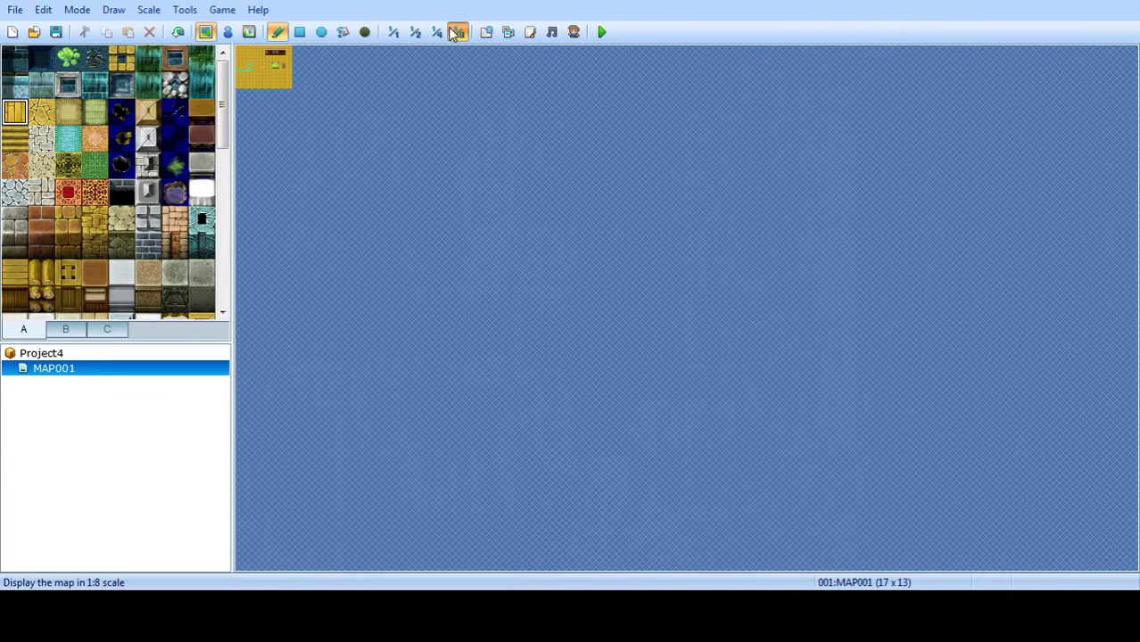
left_click(393, 33)
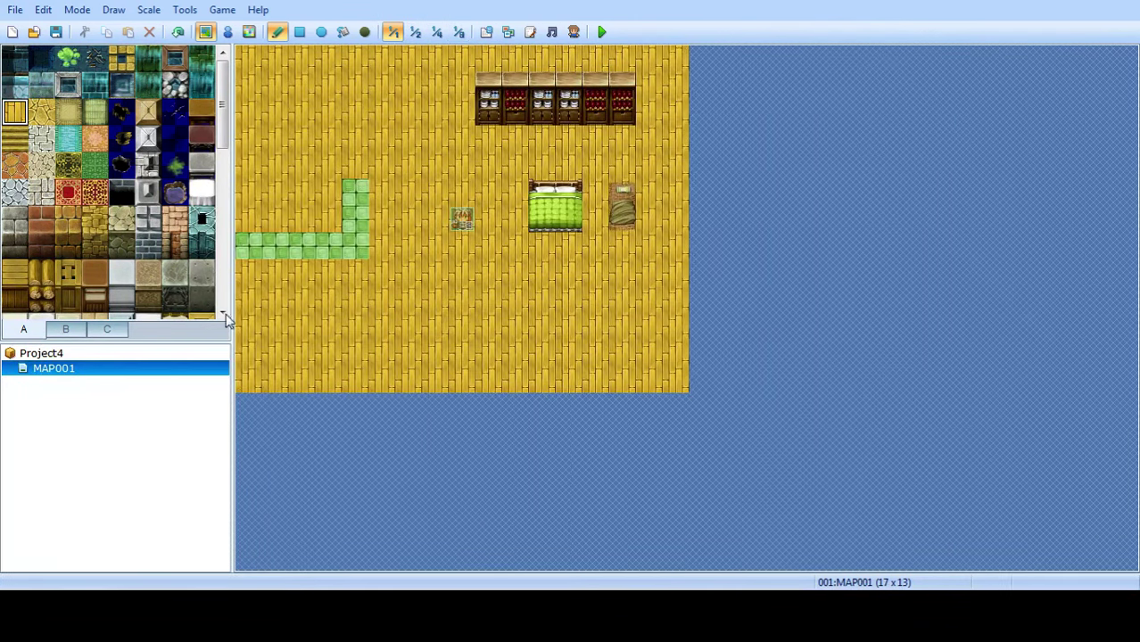
right_click(142, 372)
left_click(183, 381)
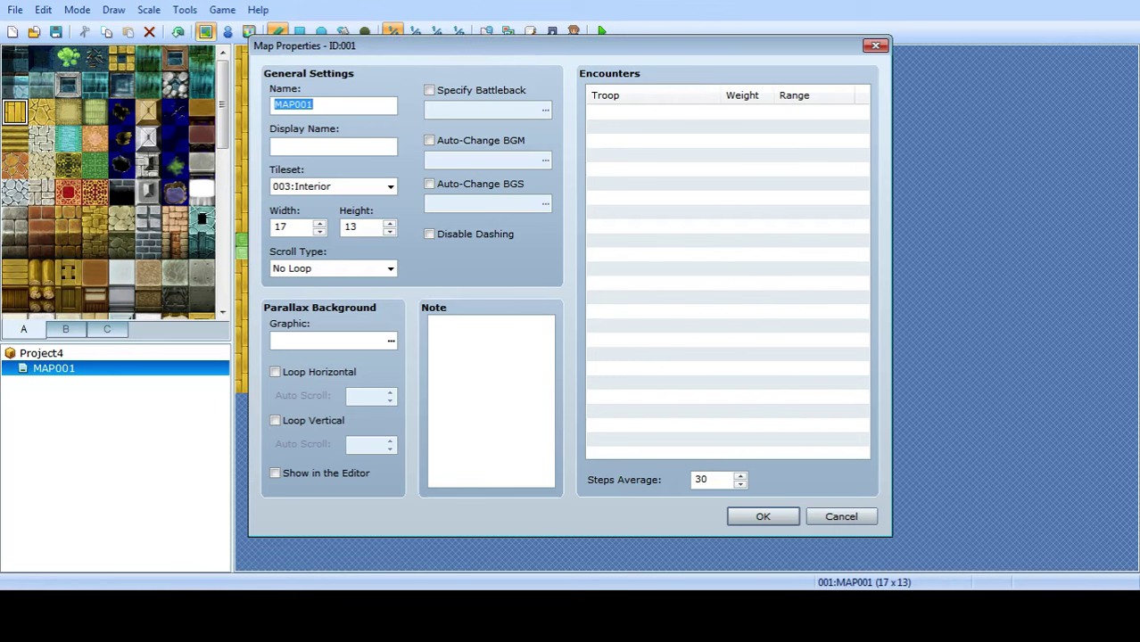
left_click(763, 516)
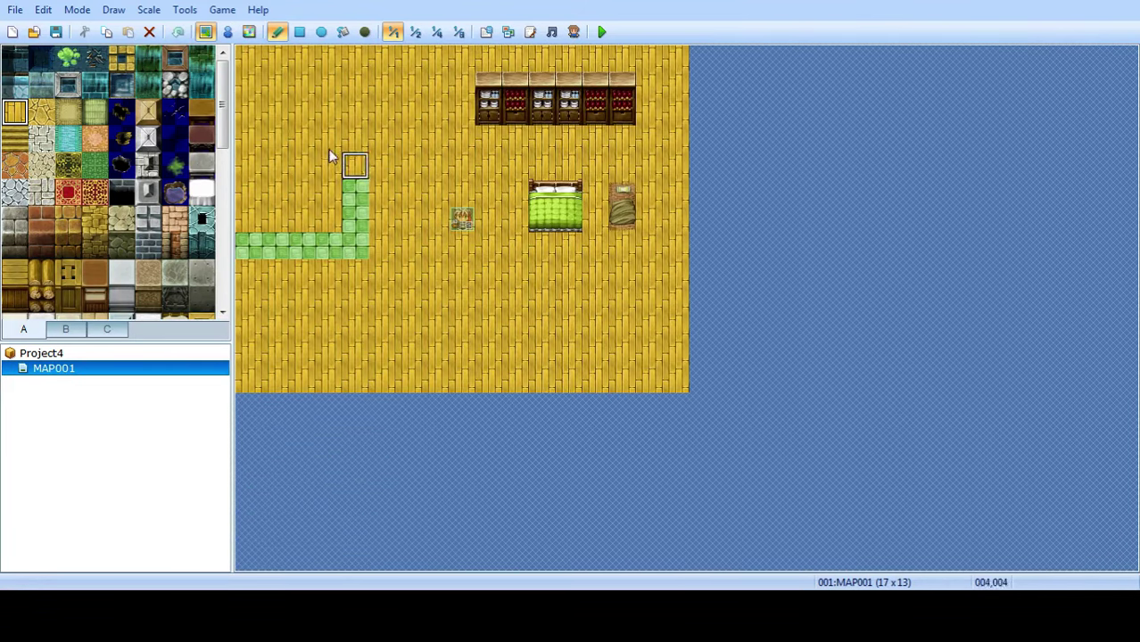
Switch to event editing, start a new event on floor tile 006,006 and open its graphic selection.
left_click(228, 32)
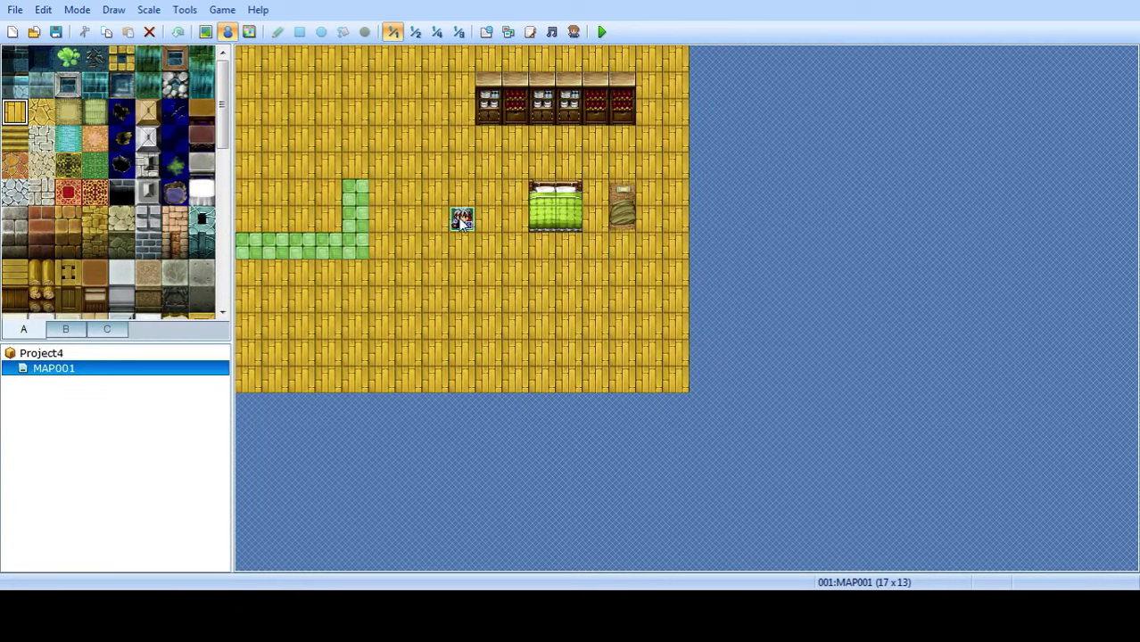
double_click(408, 222)
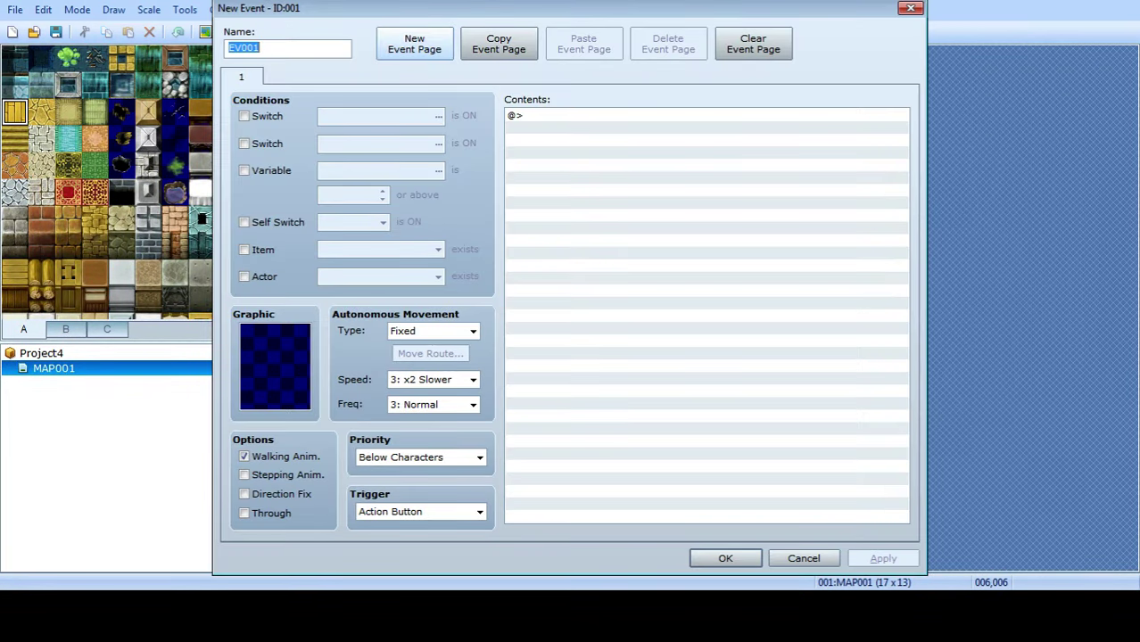
left_click(909, 8)
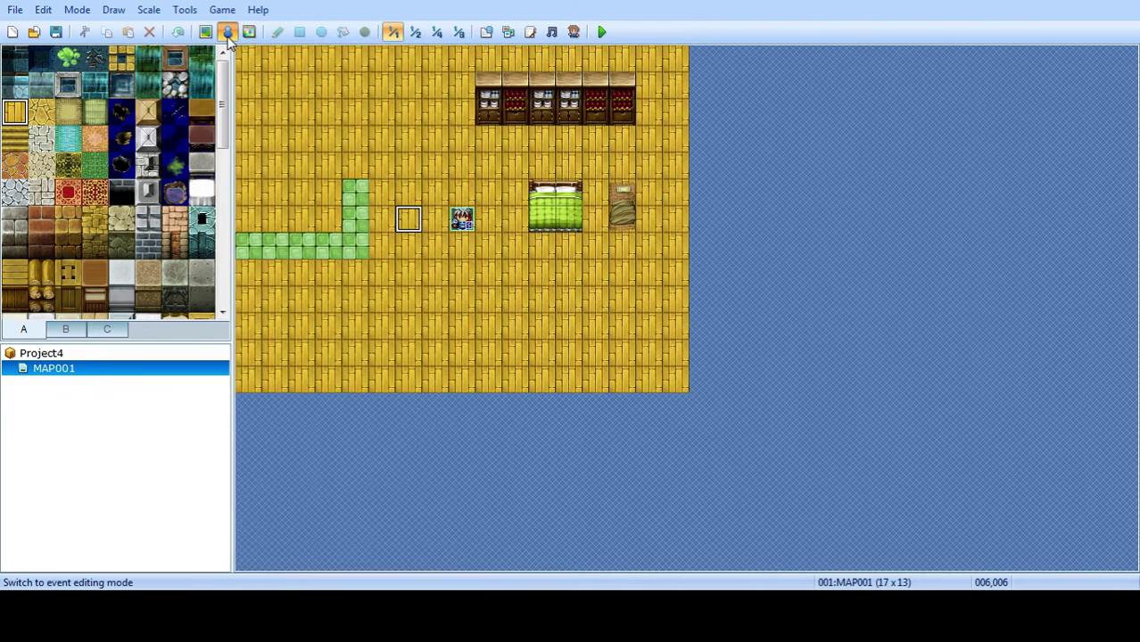
double_click(402, 223)
double_click(274, 366)
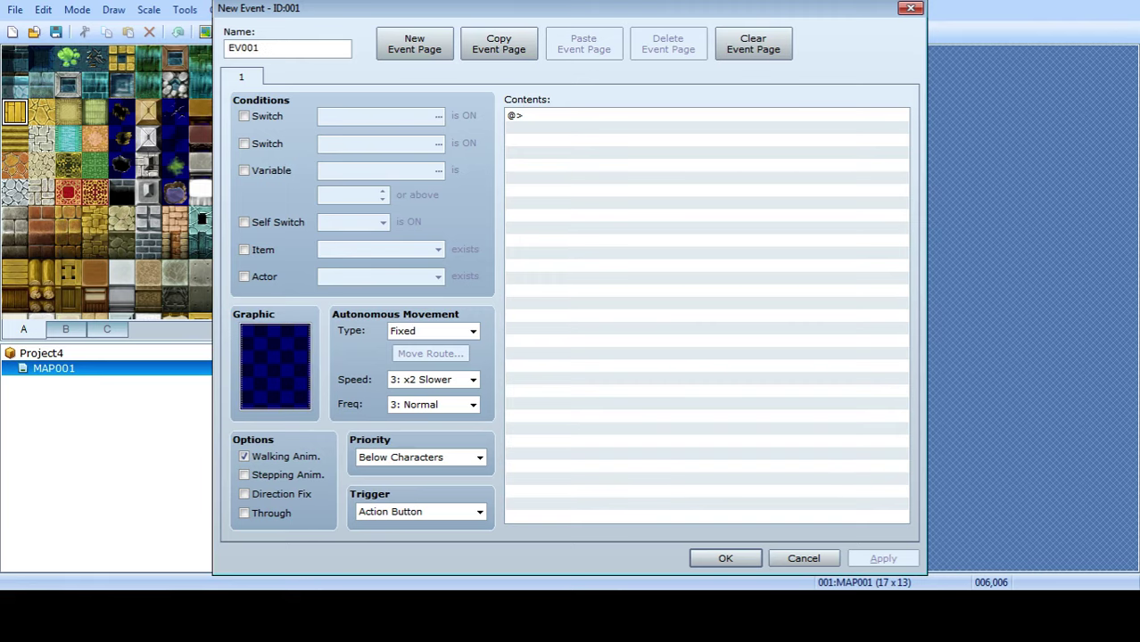
Look through the event's character graphics, from the behavior, monster and people sets down to !Door1.
left_click(316, 208)
left_click(315, 259)
left_click(314, 335)
left_click(313, 346)
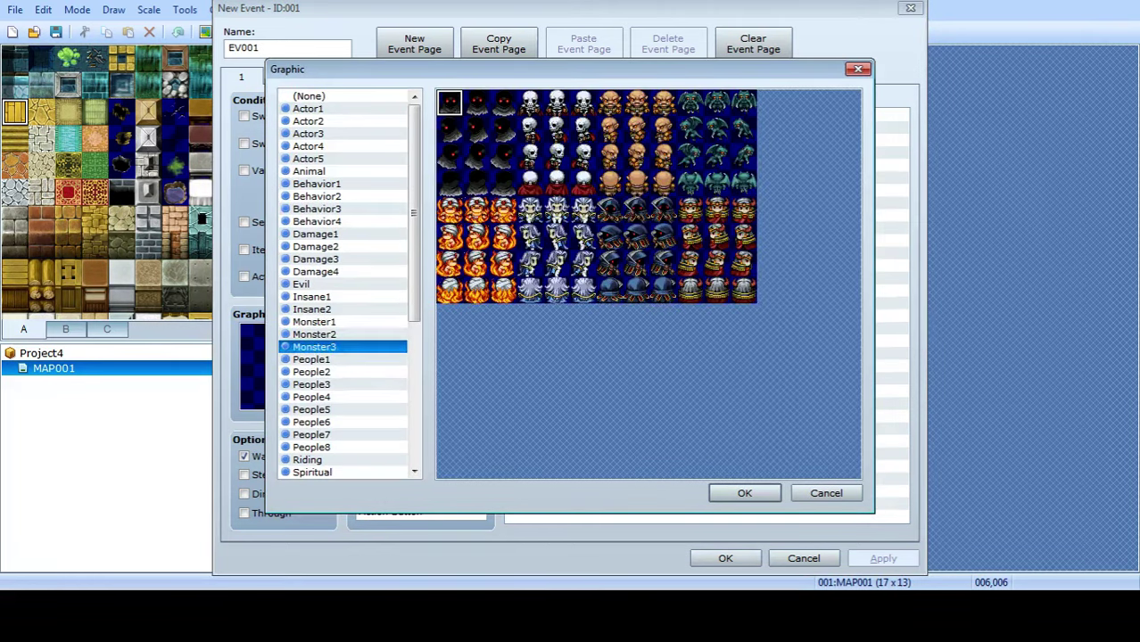
left_click(311, 396)
key("Down")
key("Down")
key("Down")
key("Down")
key("Down")
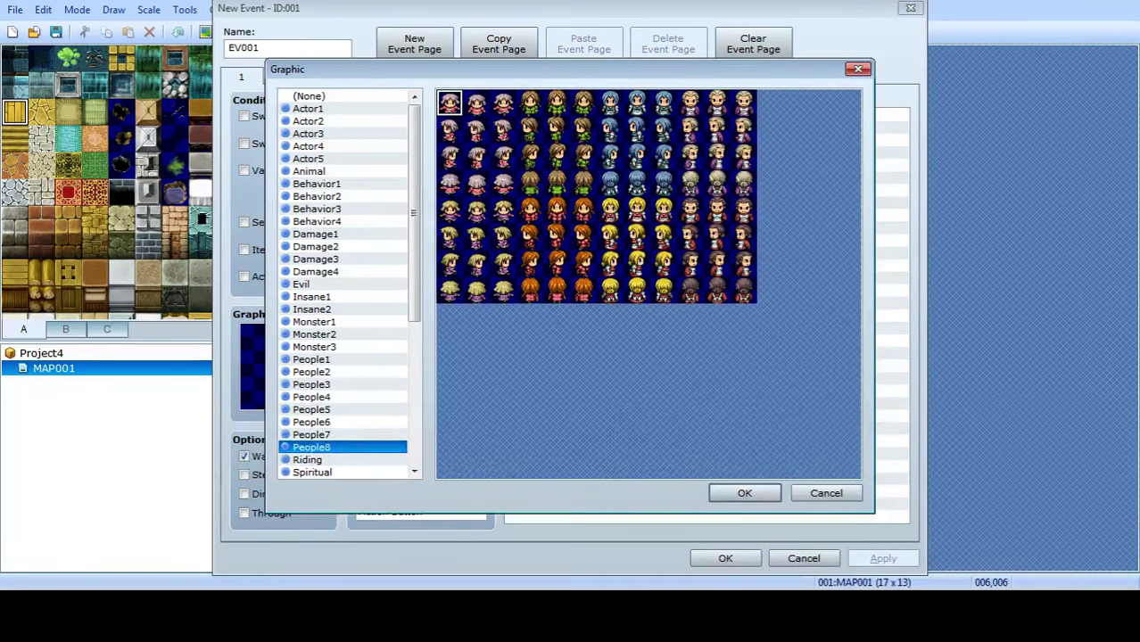
key("Down")
key("Down")
key("Down")
key("Down")
key("Down")
key("Down")
key("Down")
key("Down")
key("Down")
key("Down")
key("Down")
key("Down")
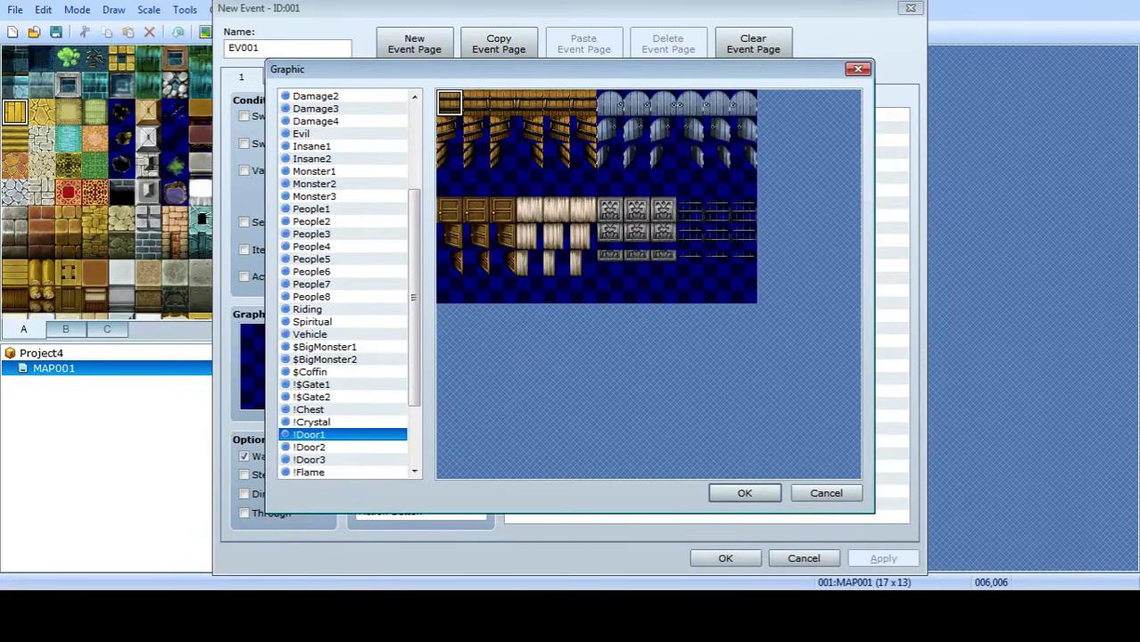
Examine the object graphics available for the event, from !Flame and !Hexagram to the !Other and !Switch sets.
scroll(312, 464, "down", 3)
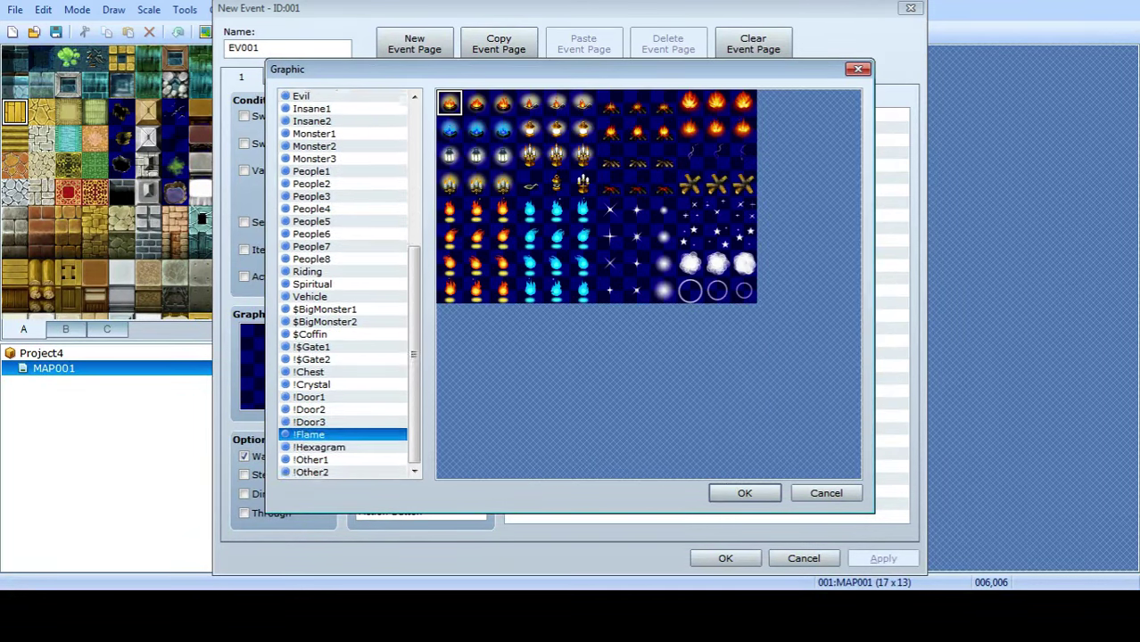
left_click(312, 447)
left_click(311, 410)
left_click(319, 384)
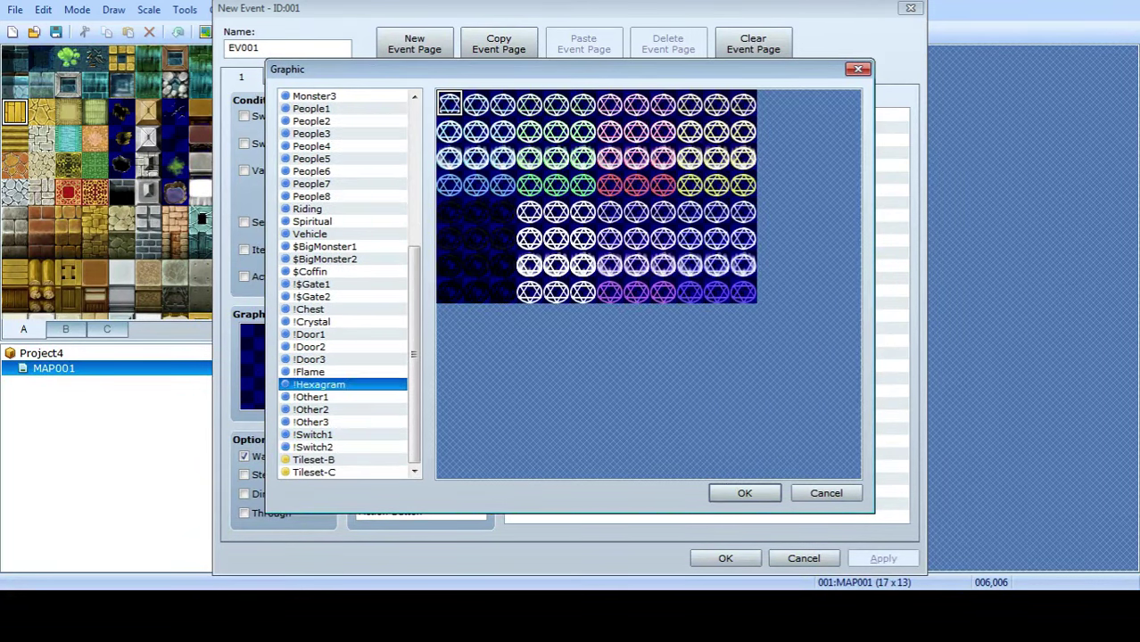
key("Down")
key("Down")
key("Down")
key("Down")
key("Down")
key("Down")
key("Down")
key("Up")
key("Up")
key("Up")
key("Up")
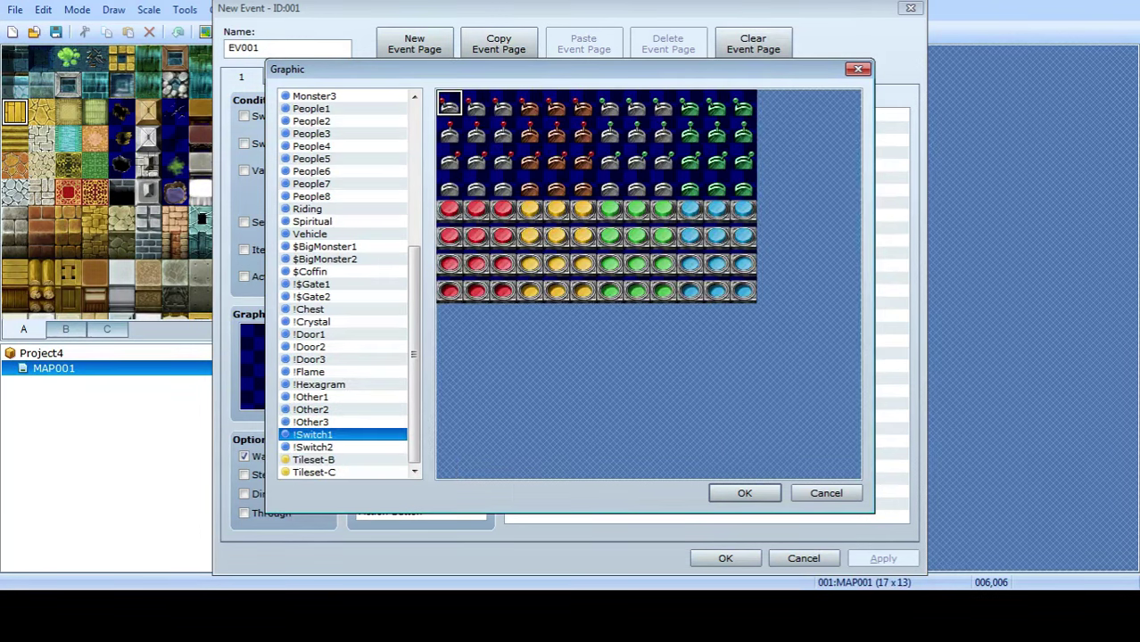
key("Down")
key("Up")
key("Up")
key("Up")
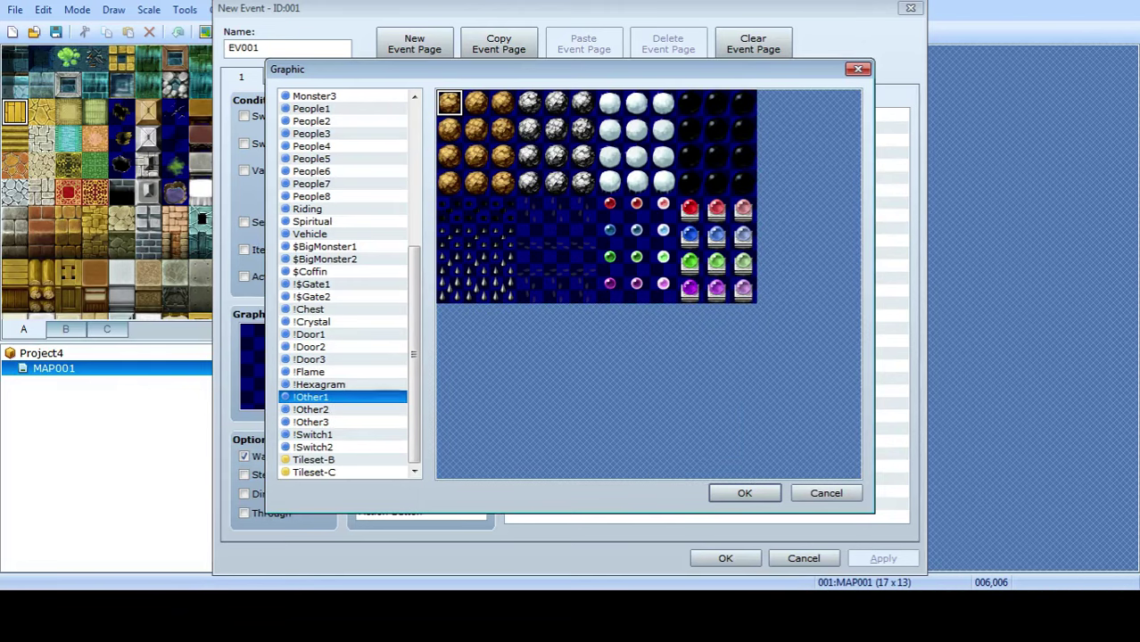
Set the event's graphic to the second hexagram in the first row of the !Hexagram set.
key("Up")
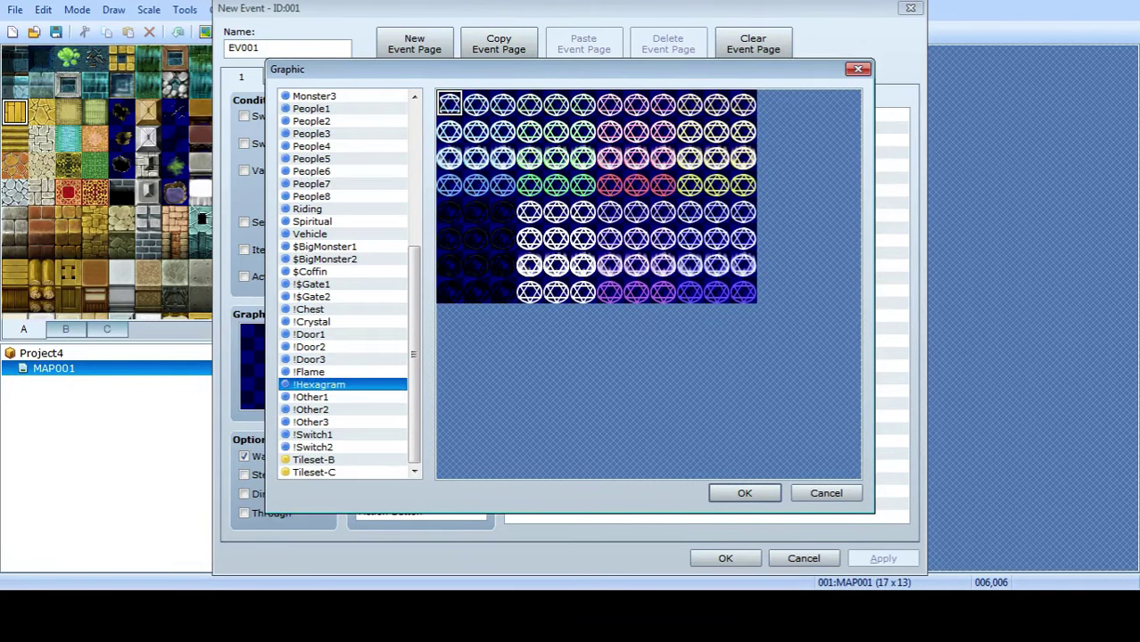
left_click(476, 104)
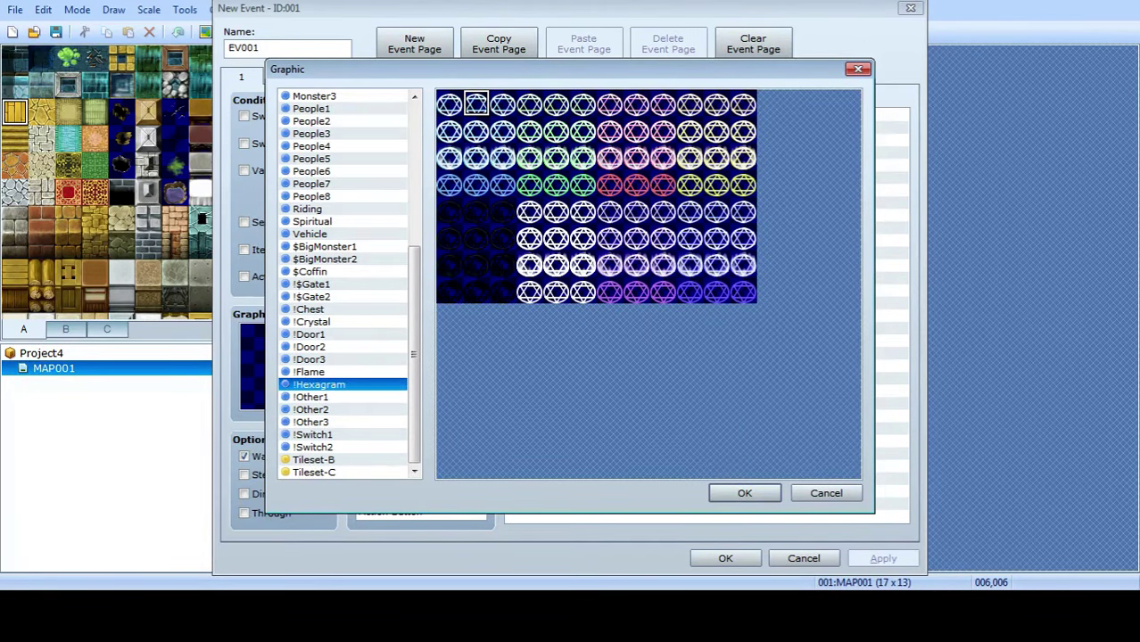
key("Return")
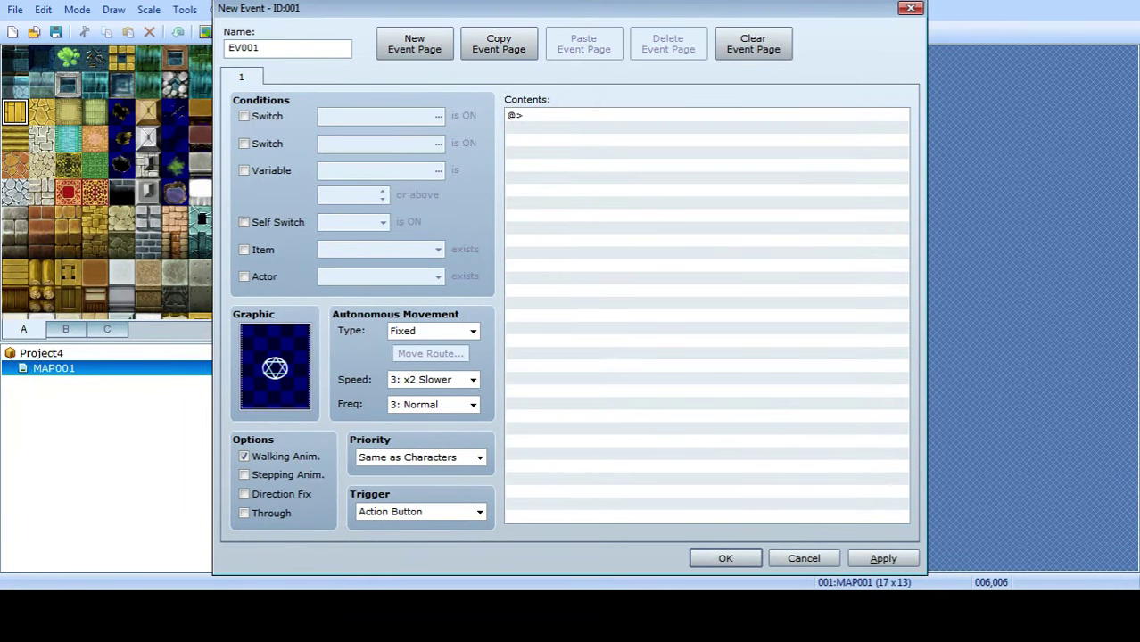
Keep the event's Action Button trigger and add a Battle Processing command with the directly designated troop 001:Slime*2.
left_click(480, 512)
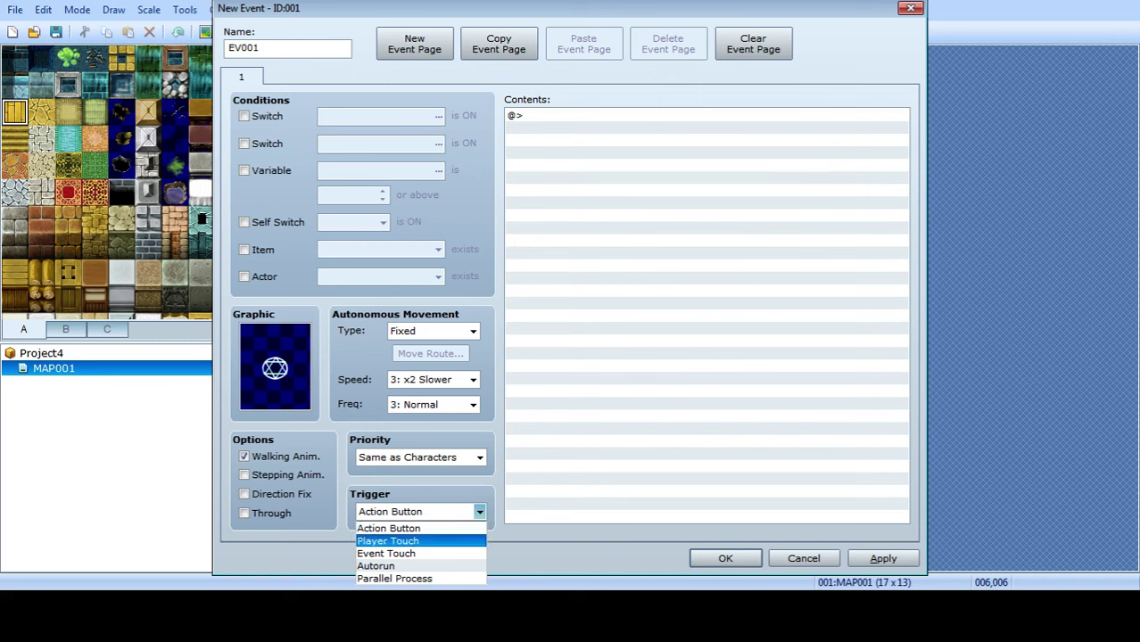
left_click(480, 512)
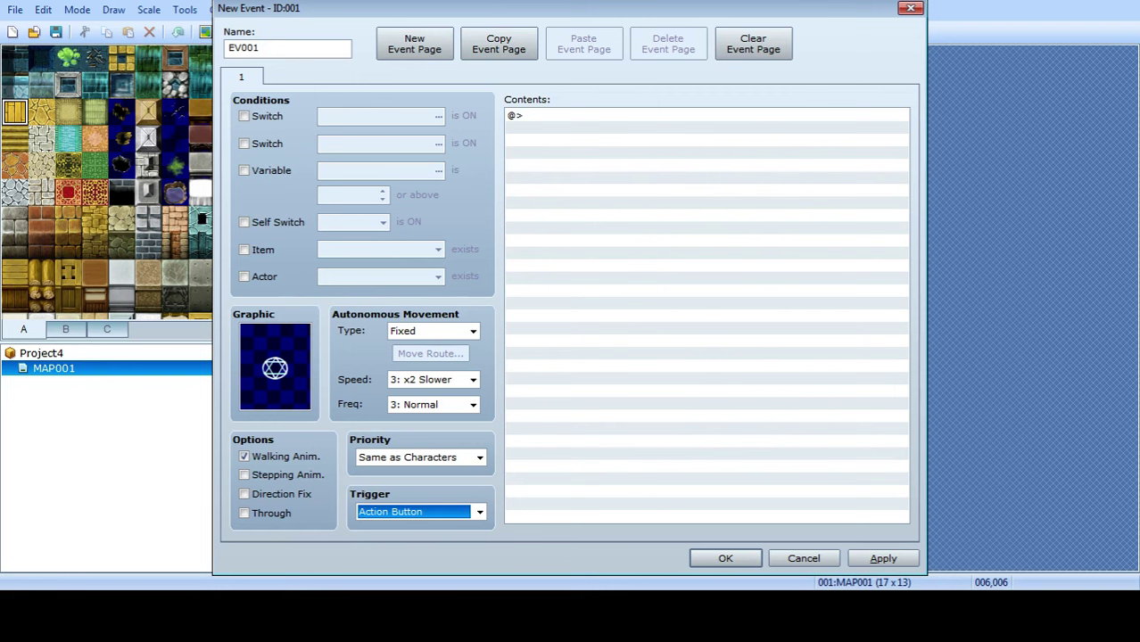
double_click(615, 116)
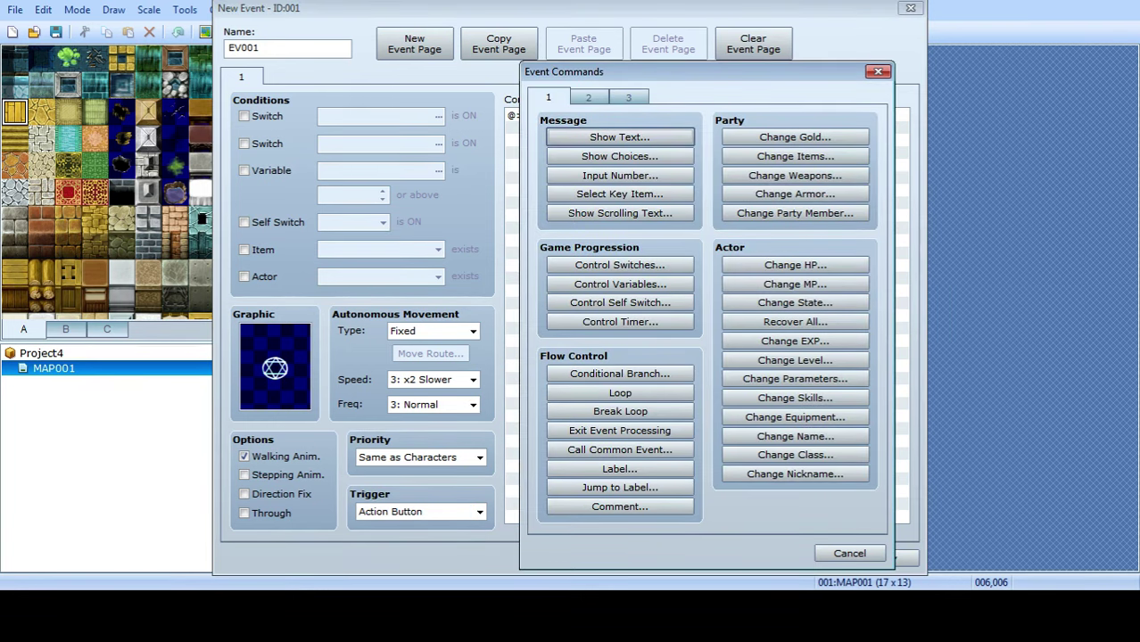
left_click(588, 97)
left_click(548, 97)
left_click(589, 97)
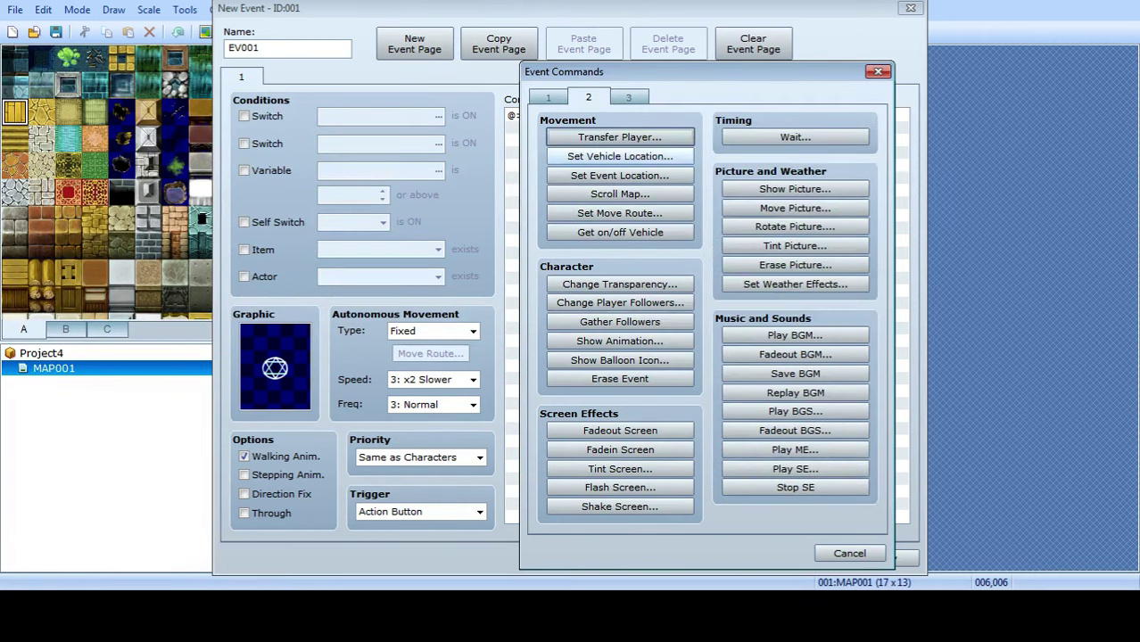
key("ctrl+Tab")
key("Return")
left_click(770, 269)
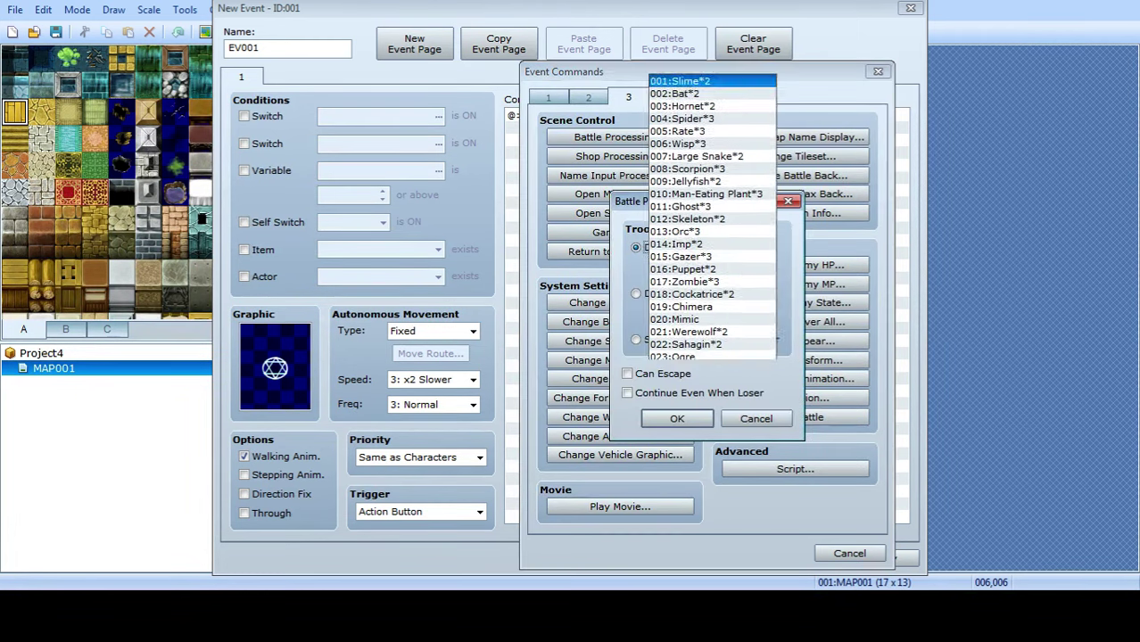
key("Escape")
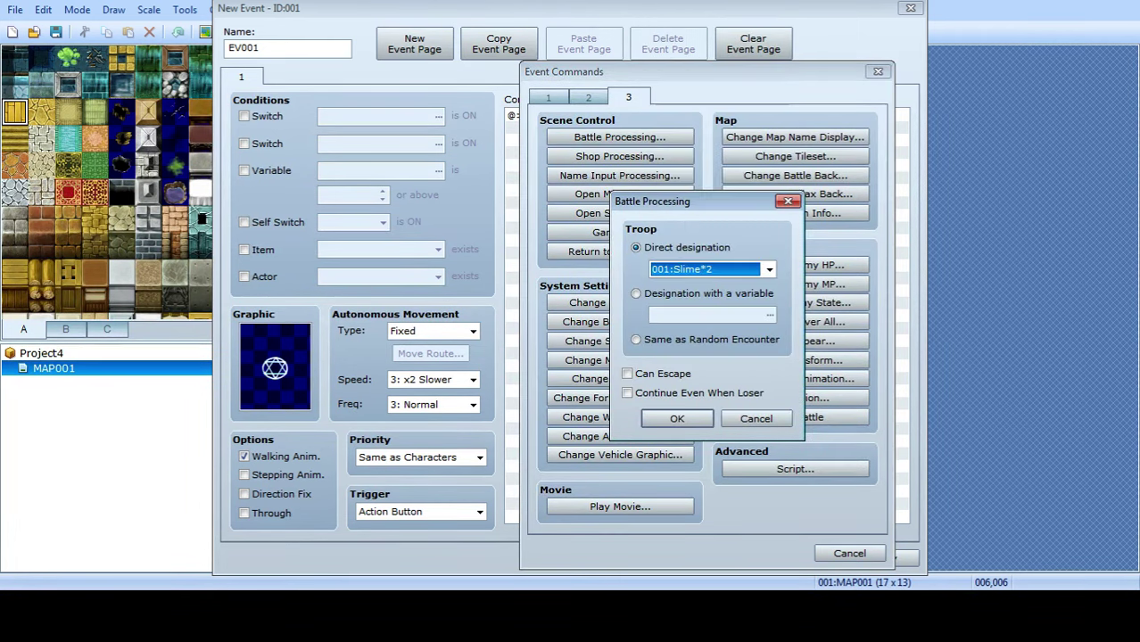
key("Return")
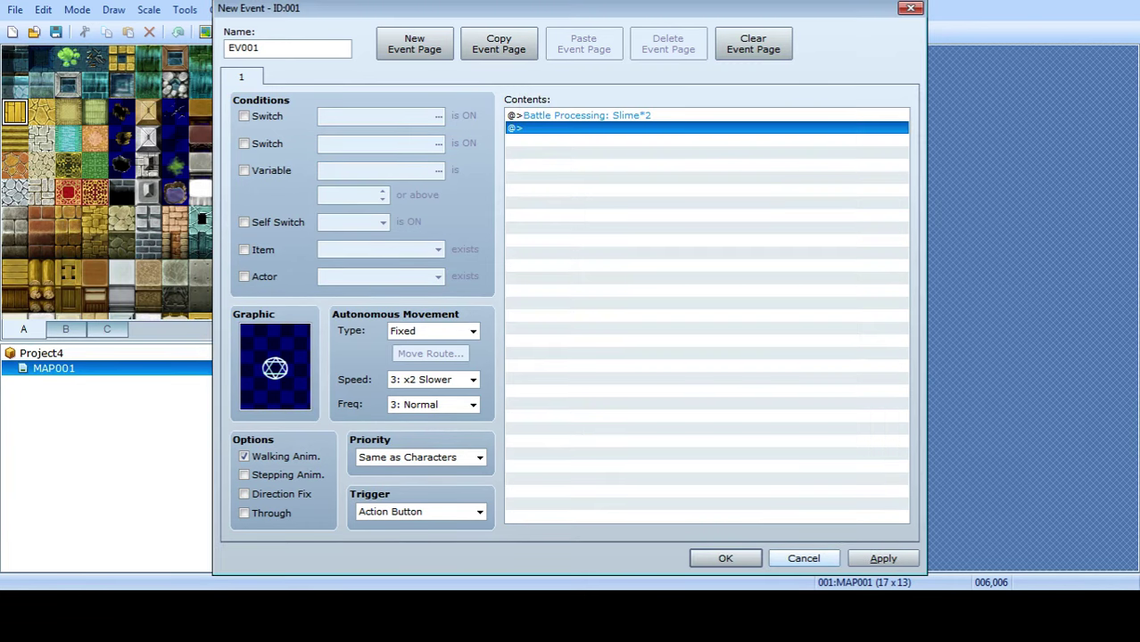
Add a Show Text command with the message "Kazandiniz" after the battle command.
key("Return")
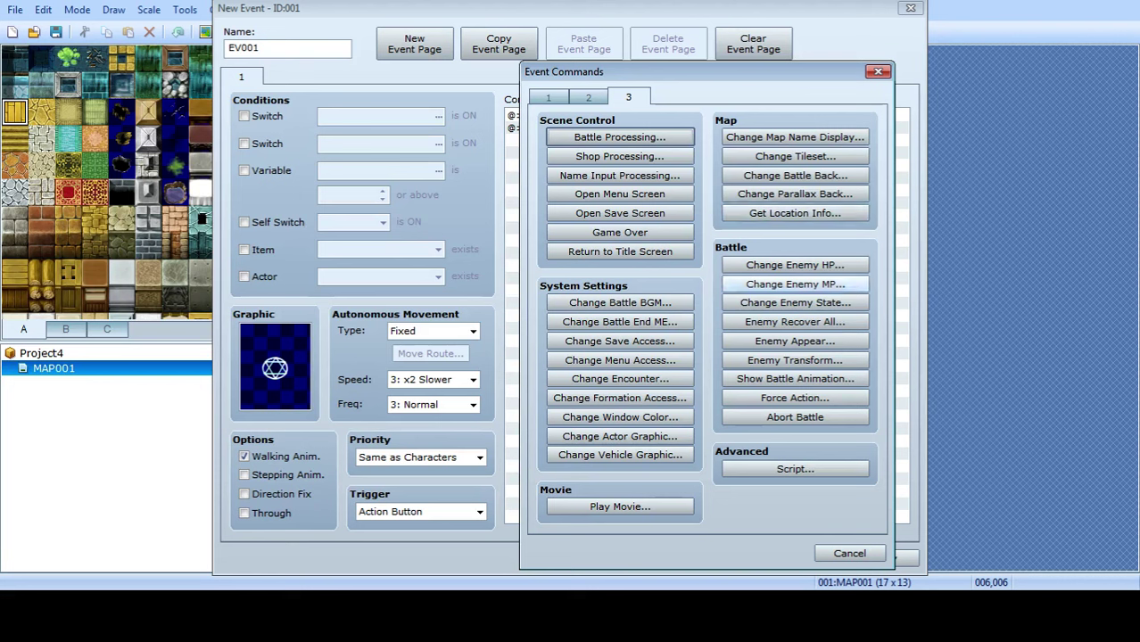
key("ctrl+Tab")
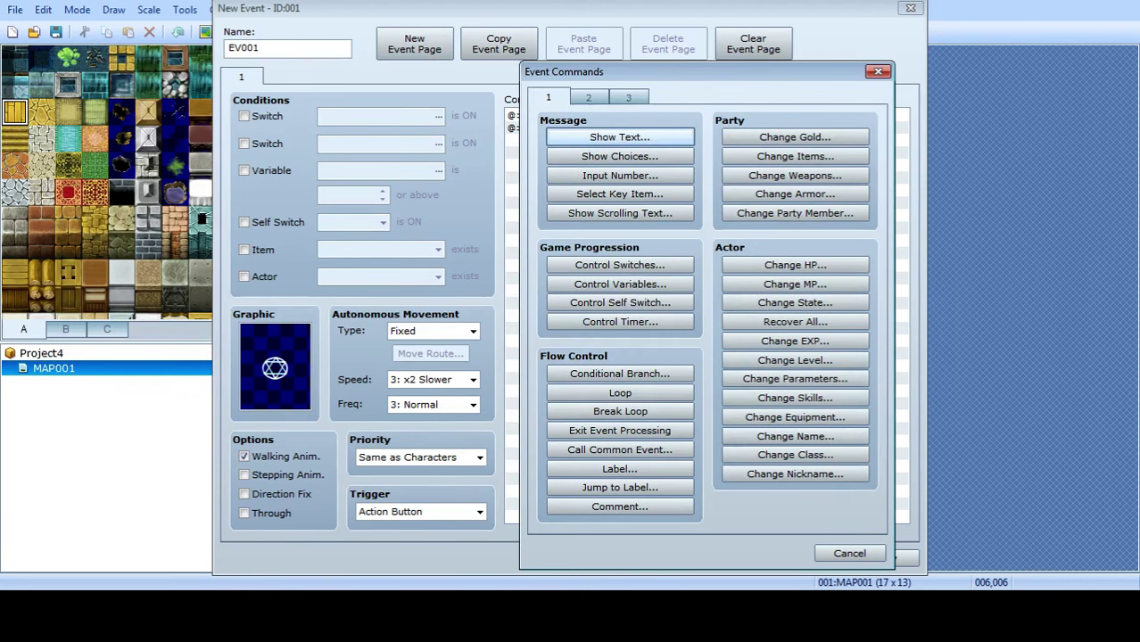
key("Return")
type("Ka")
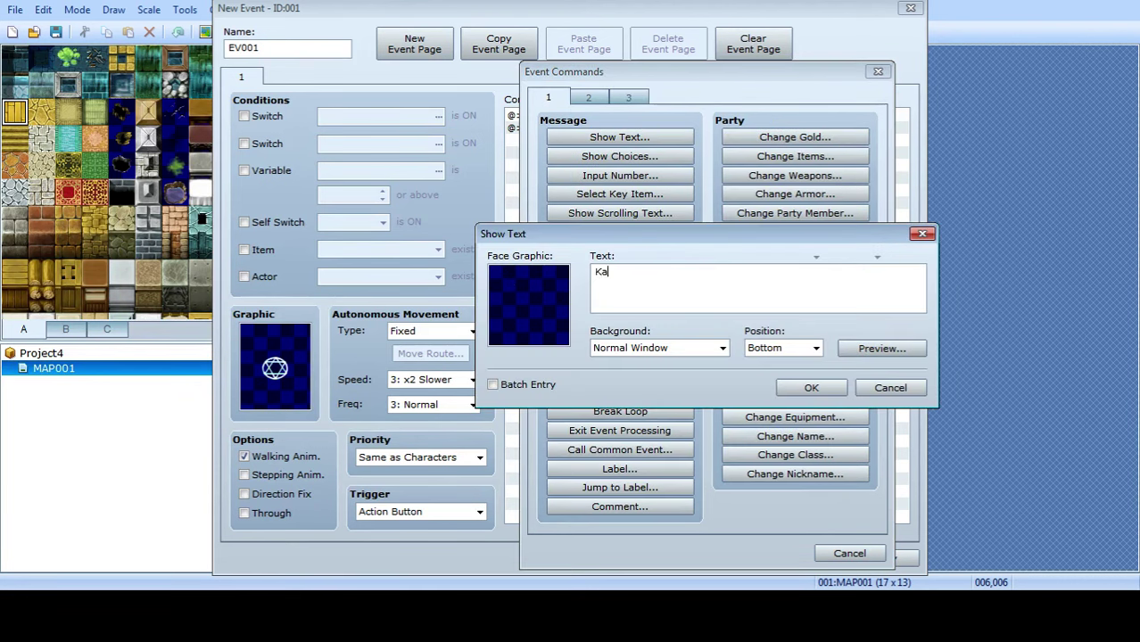
type("zandini")
key("BackSpace")
key("BackSpace")
key("BackSpace")
type("iniz")
left_click(812, 388)
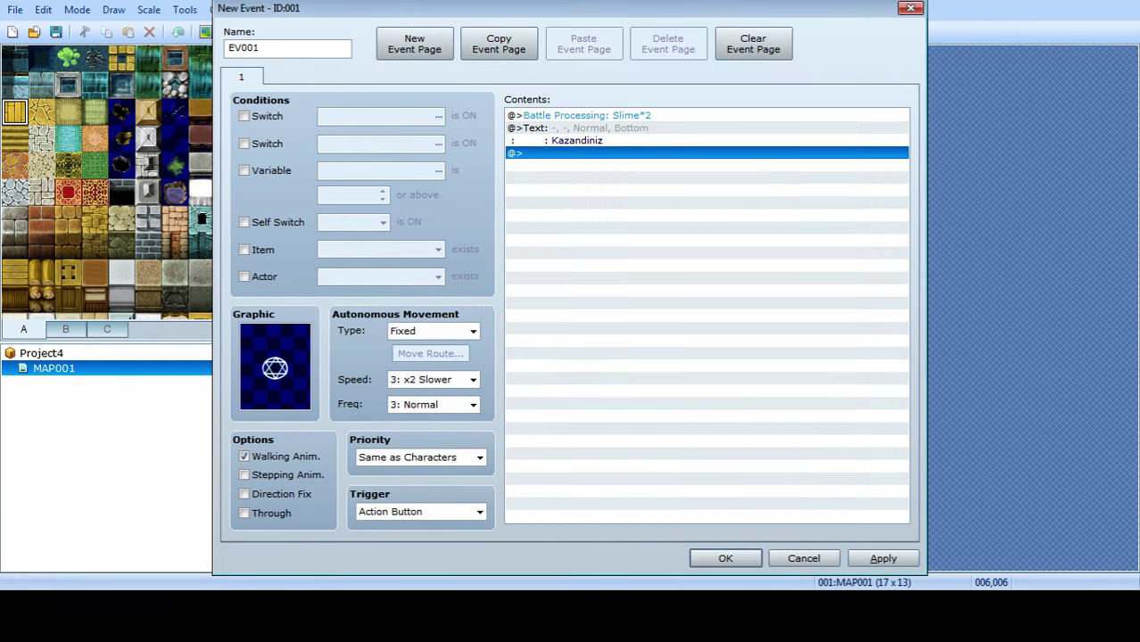
Give the "Kazandiniz" message the third face in the second row of the Spiritual set, and save the event.
right_click(594, 128)
left_click(624, 153)
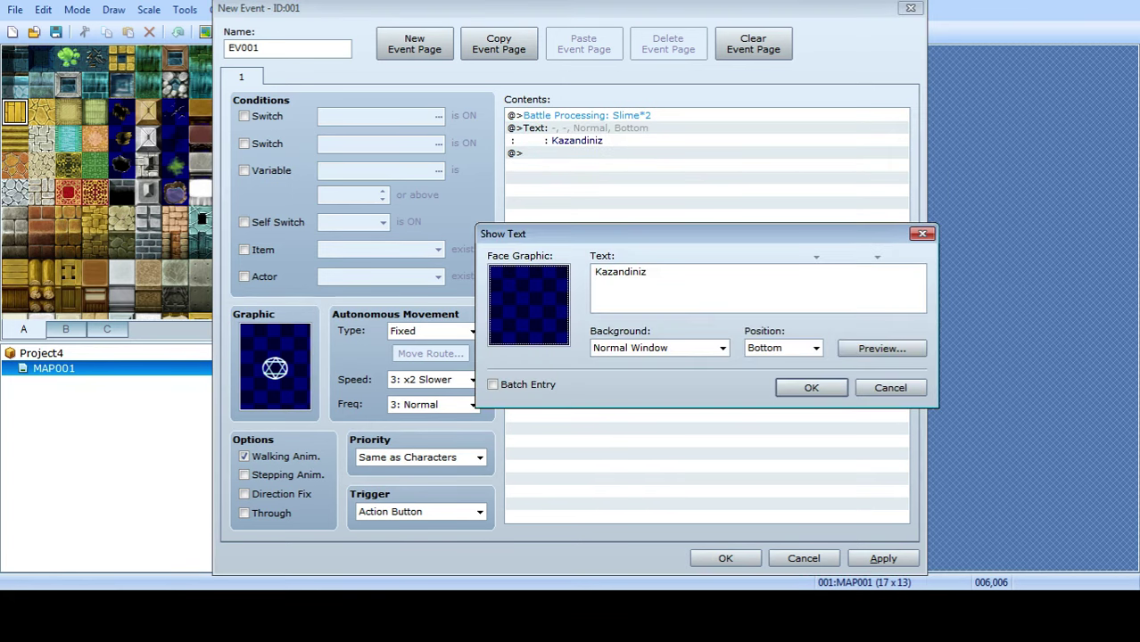
double_click(535, 285)
key("Down")
key("Down")
key("Down")
key("Down")
key("Down")
key("Down")
key("Down")
key("Down")
key("Down")
key("Down")
key("Down")
key("Down")
key("Down")
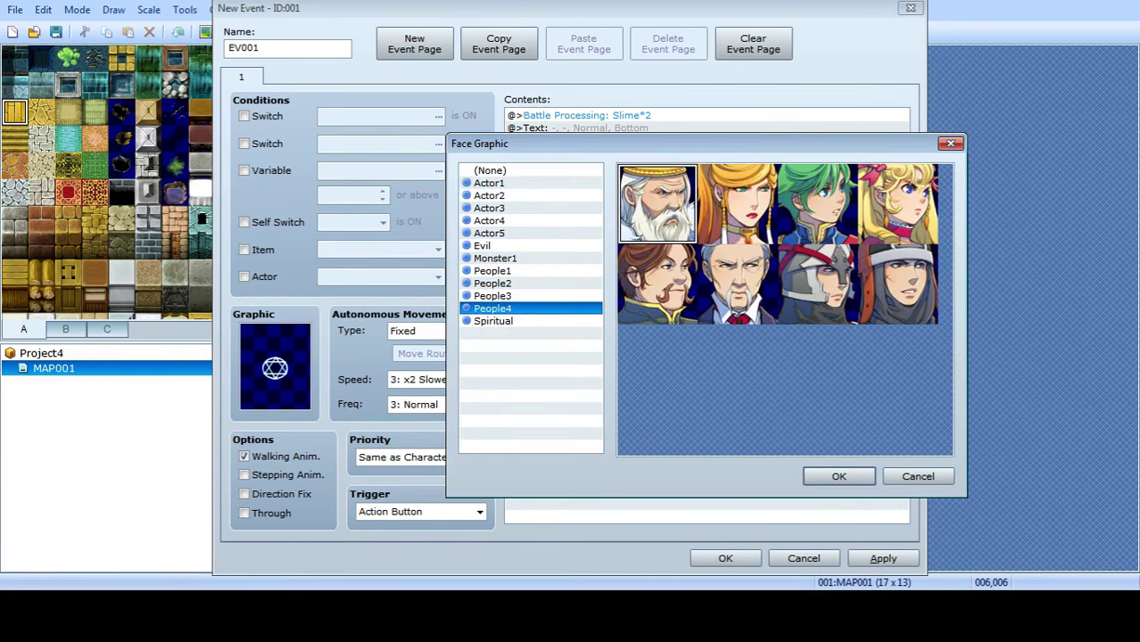
double_click(817, 285)
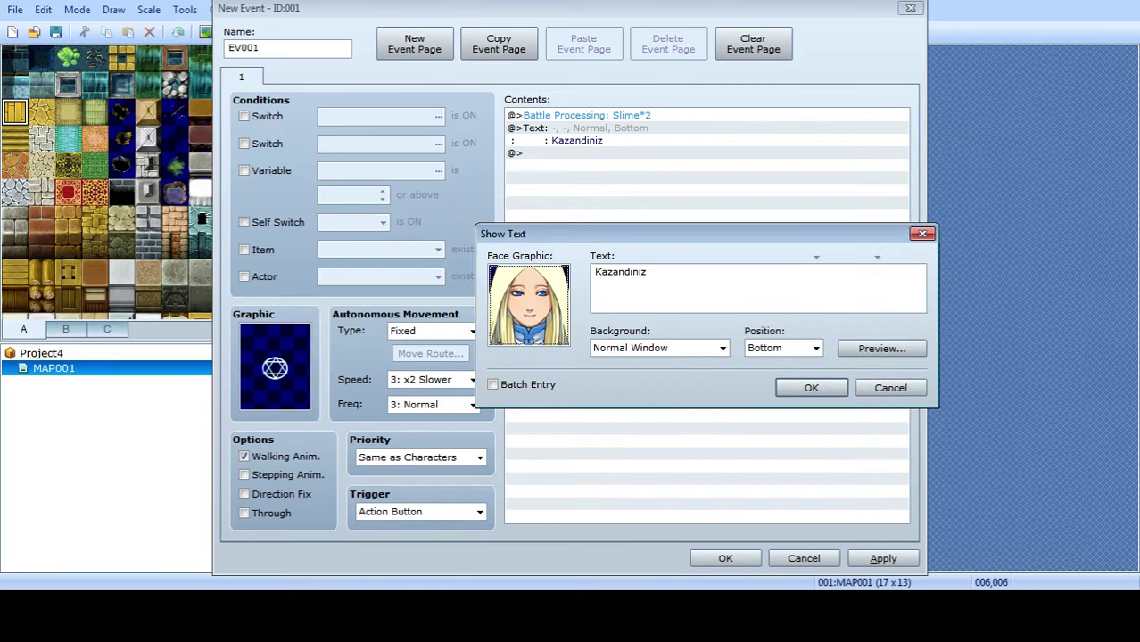
key("Return")
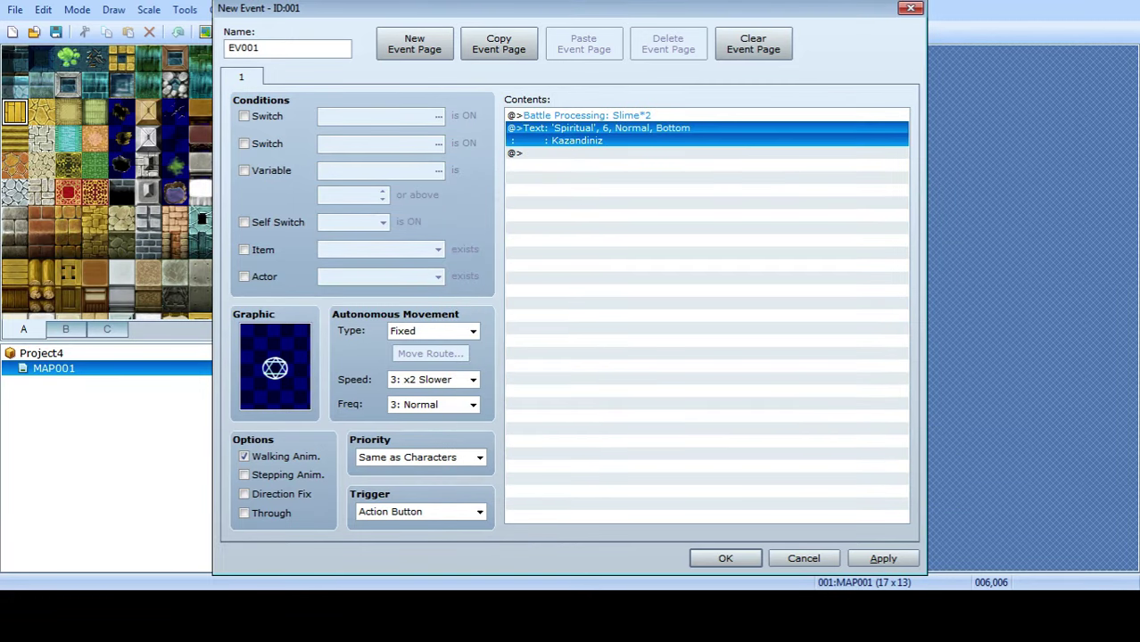
left_click(883, 558)
left_click(725, 558)
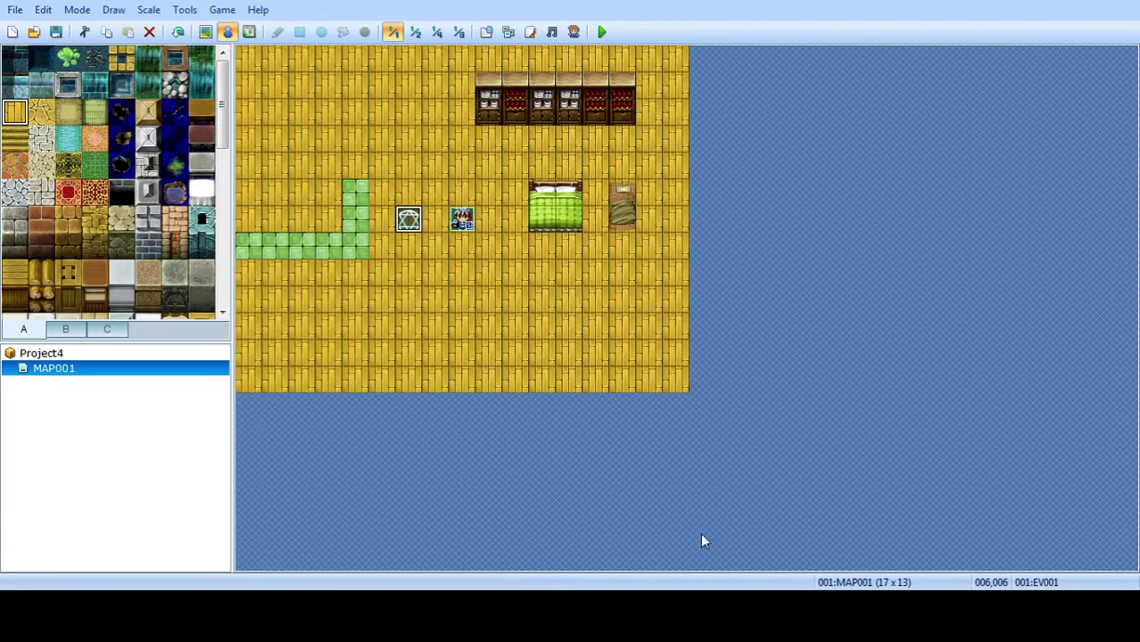
Open the Slime's entry in the database's enemies and examine its EXP and gold rewards.
left_click(486, 32)
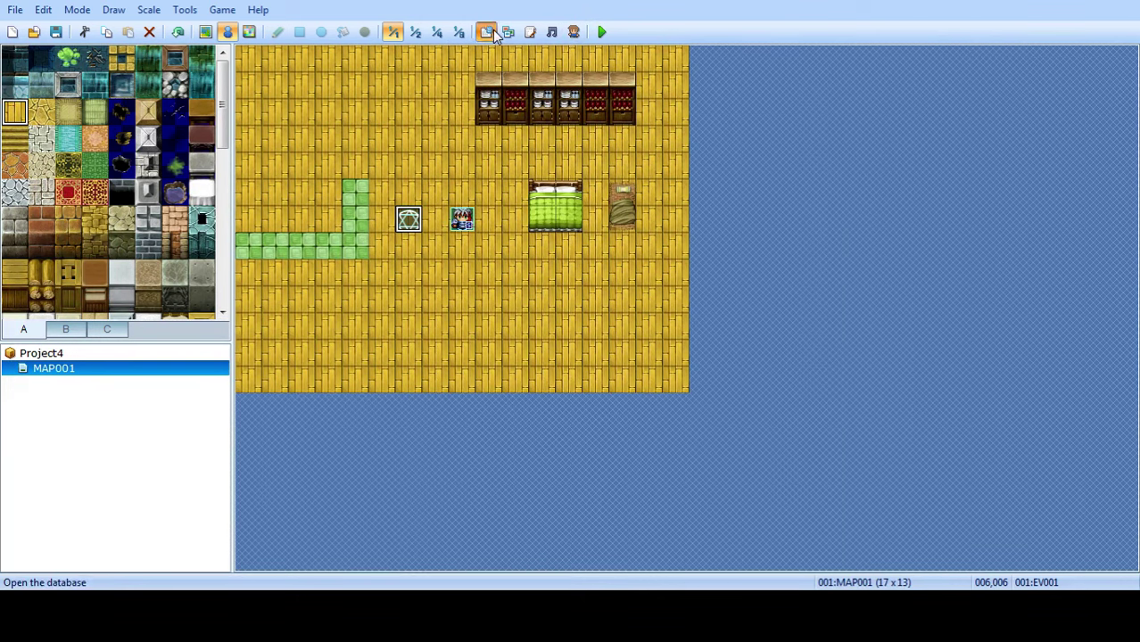
left_click(493, 22)
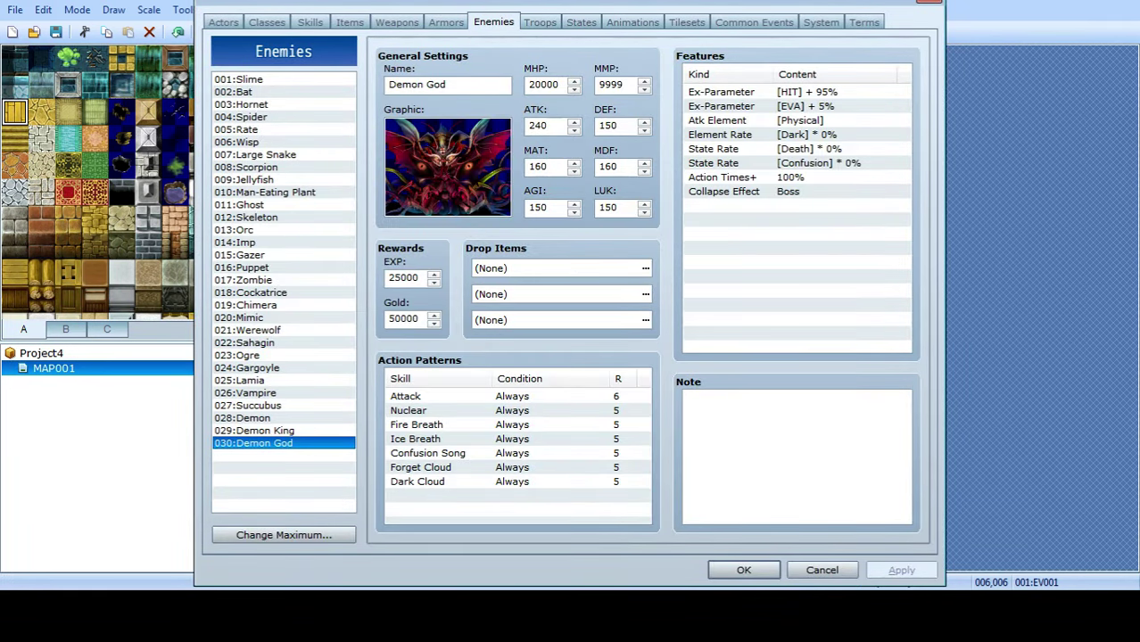
left_click(241, 104)
left_click(234, 92)
left_click(239, 80)
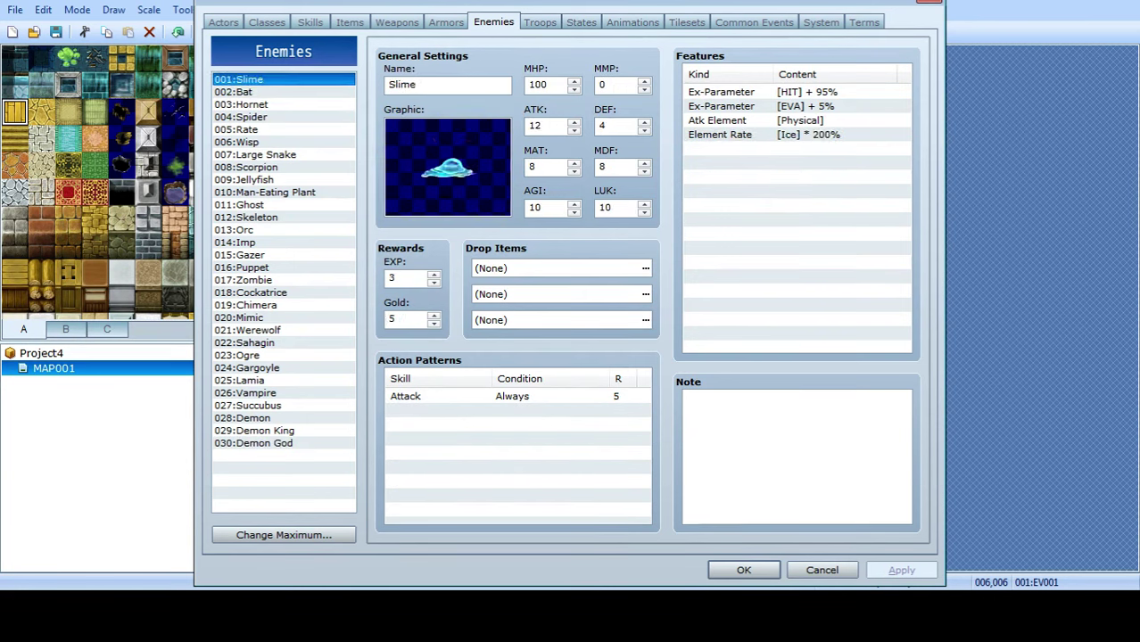
double_click(393, 278)
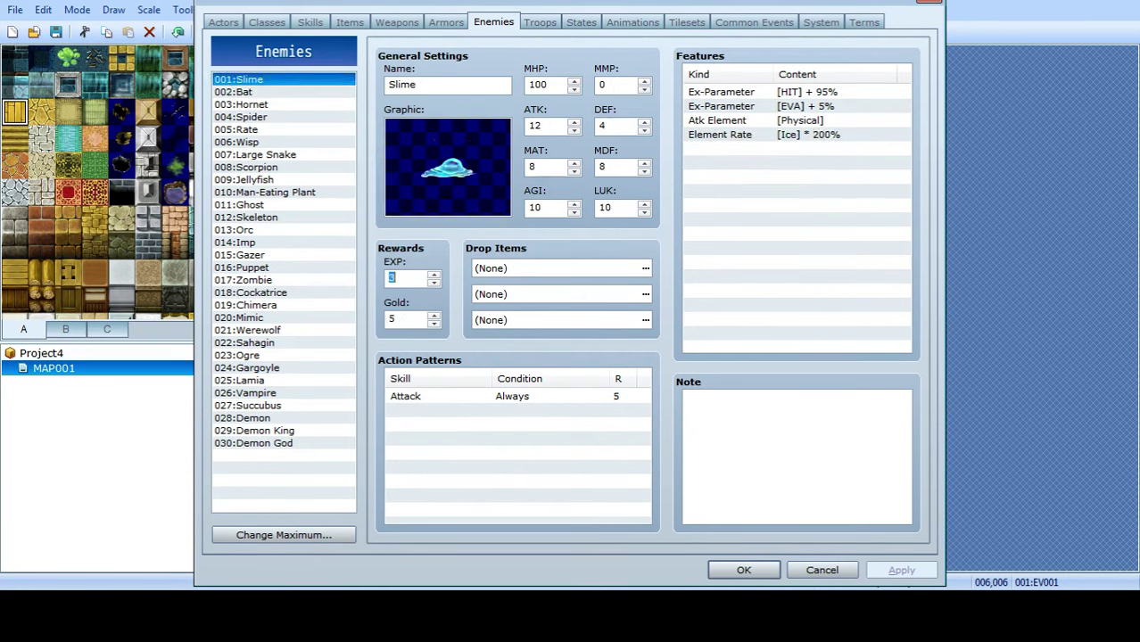
double_click(393, 319)
Set the Slime's first drop item to the weapon 023:Rune Blade with a probability of 1/5, and save the database.
left_click(645, 270)
left_click(475, 264)
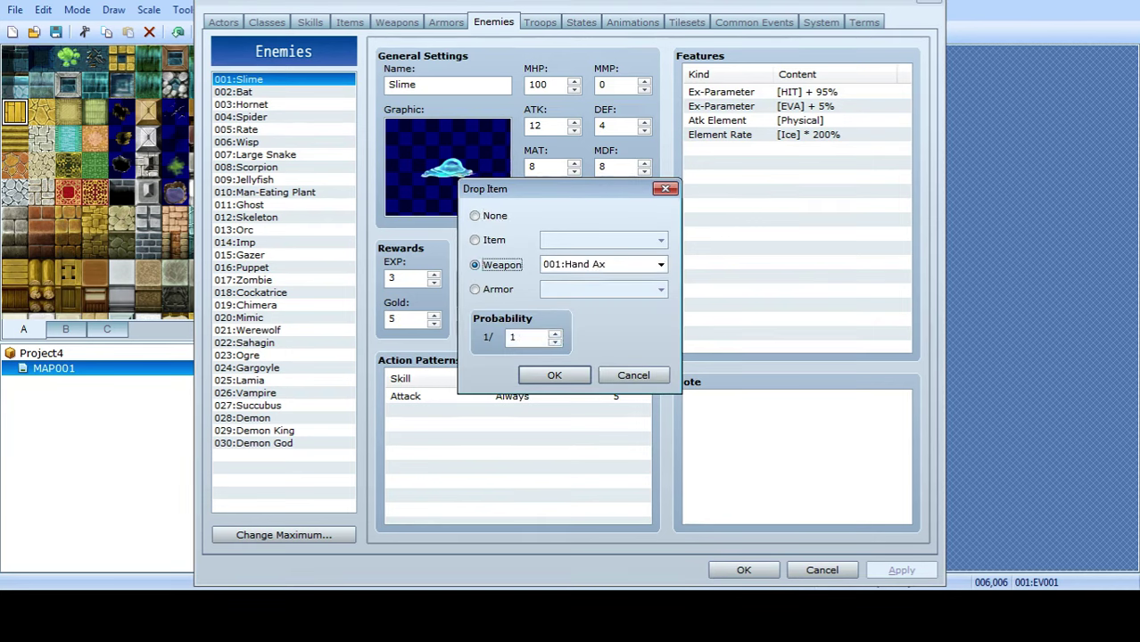
left_click(661, 265)
left_click(593, 265)
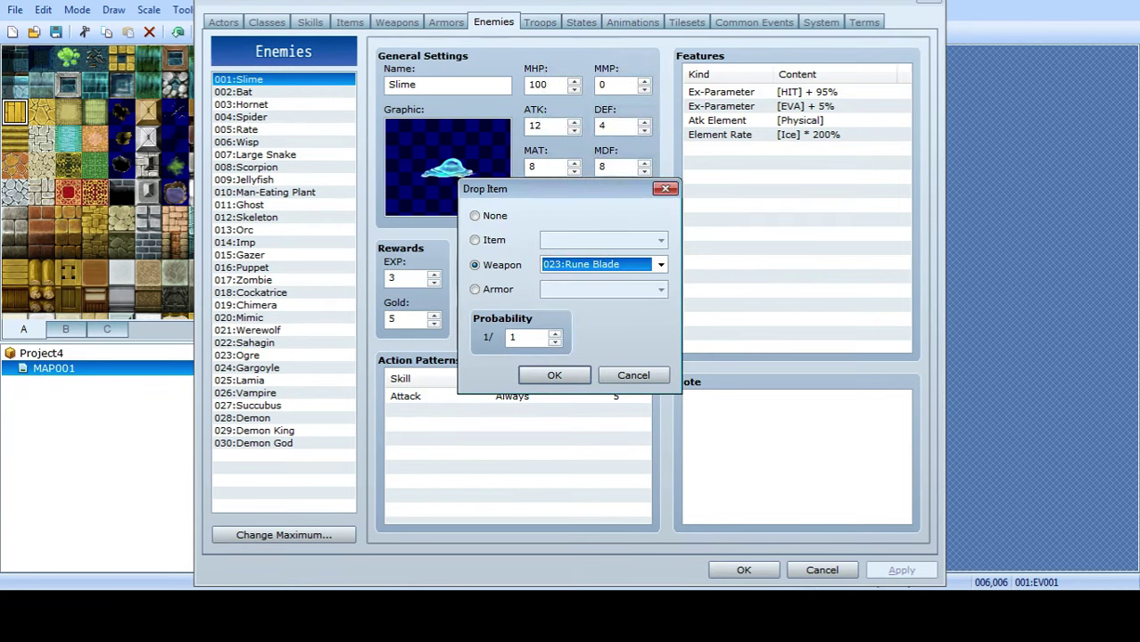
left_click(554, 334)
left_click(555, 333)
left_click(555, 333)
left_click(555, 334)
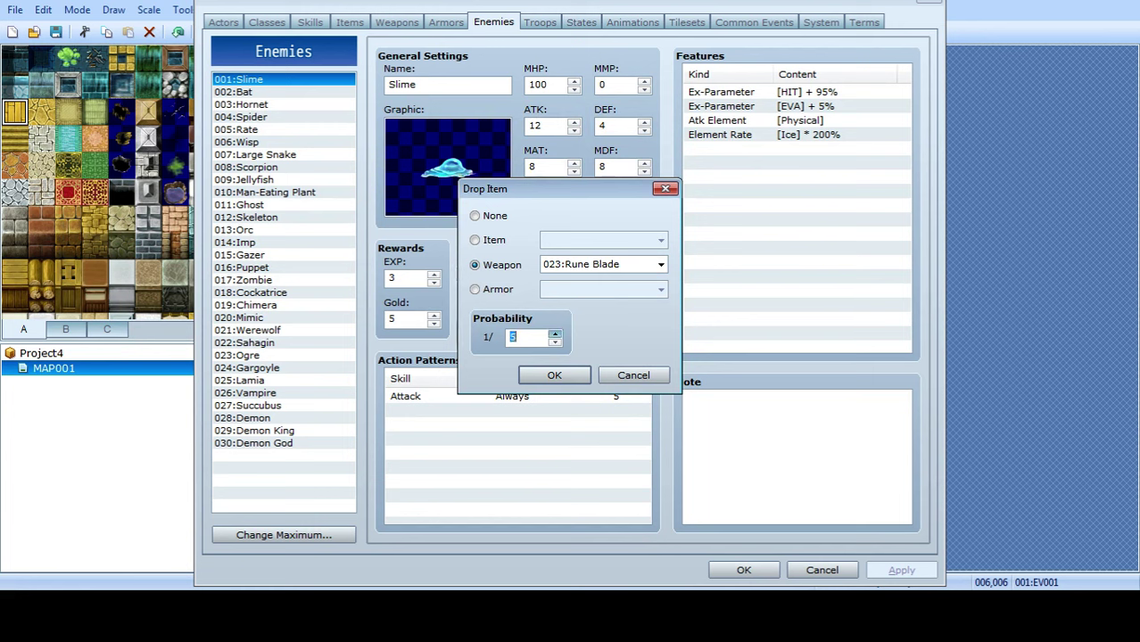
key("Return")
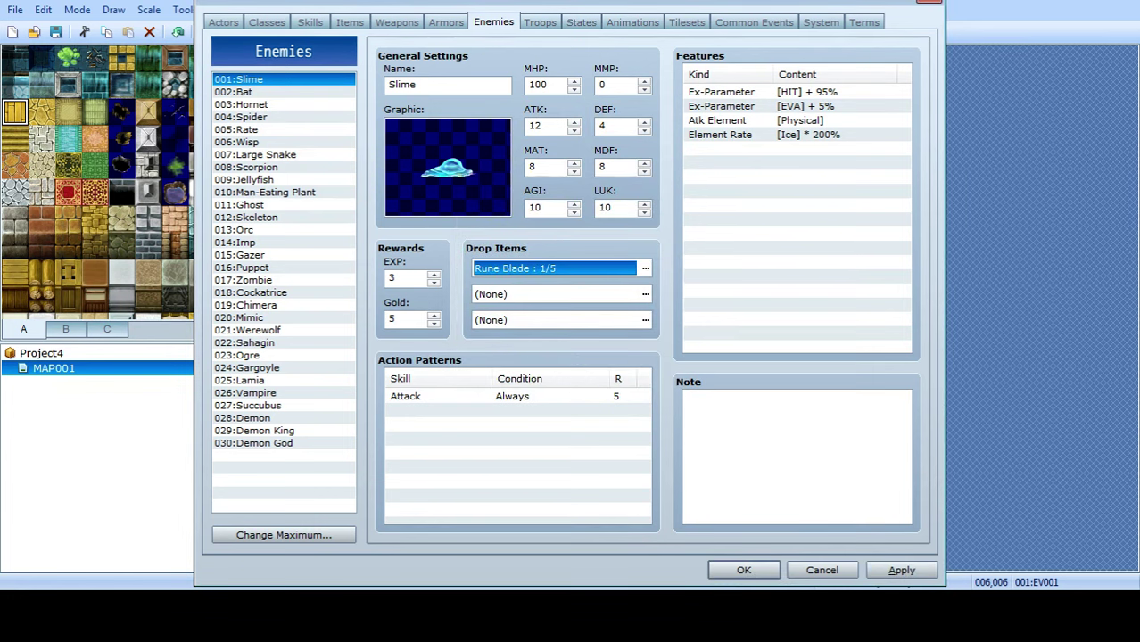
left_click(901, 569)
left_click(744, 570)
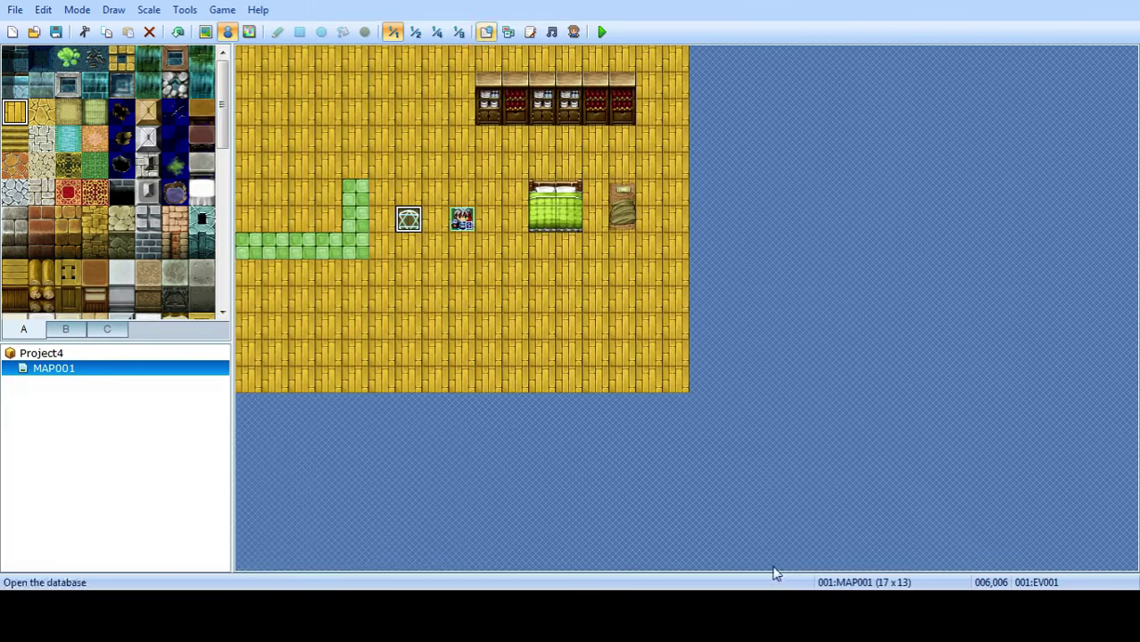
Launch a playtest of the project, toggle its full-screen display, and close the game.
left_click(603, 33)
left_click(521, 330)
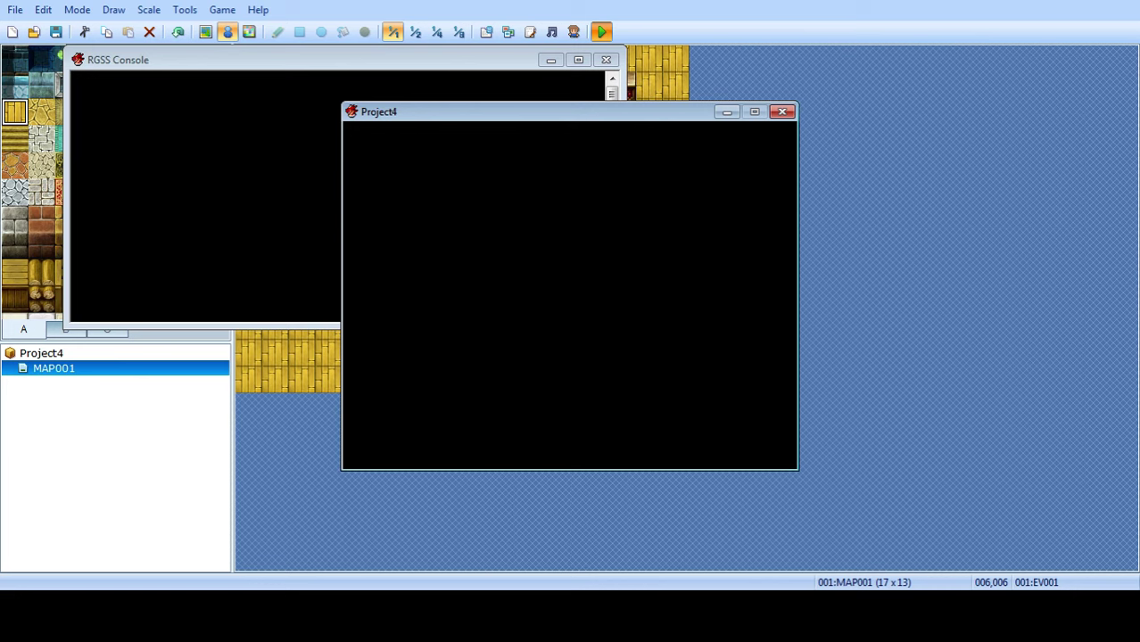
key("alt+Return")
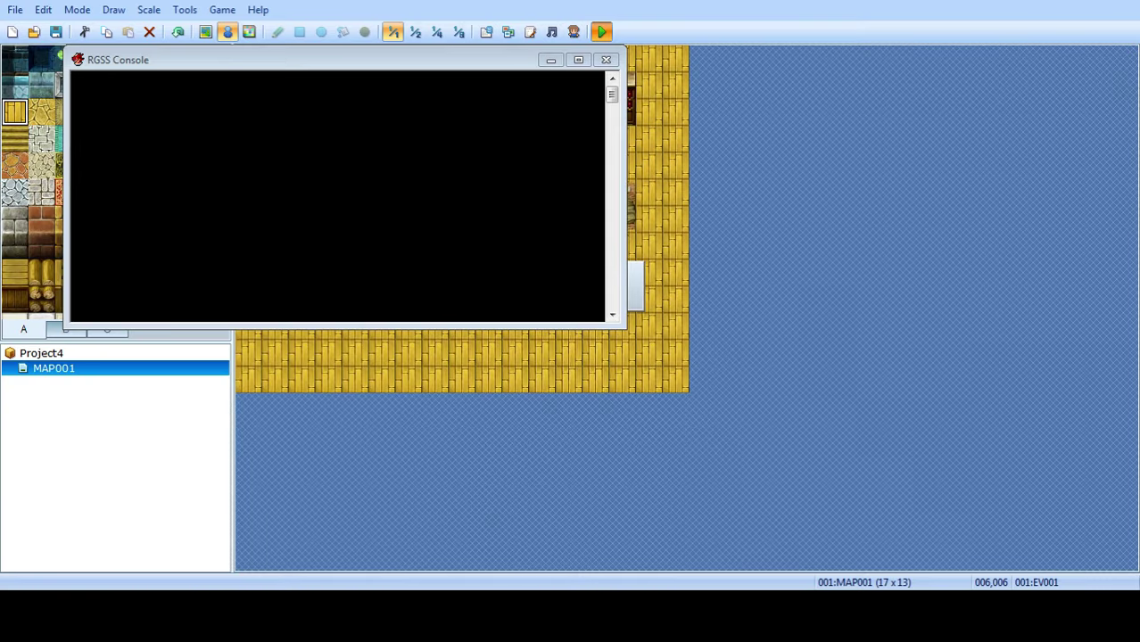
left_click(606, 60)
Turn off Launch in Full Screen and start a new game in a playtest.
left_click(222, 9)
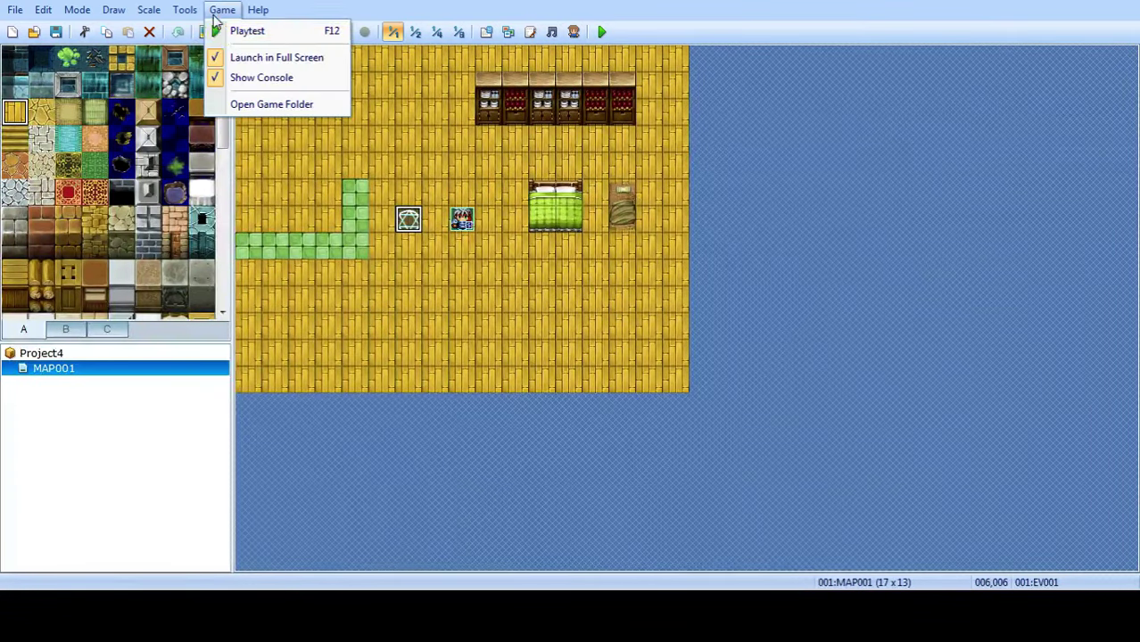
left_click(242, 57)
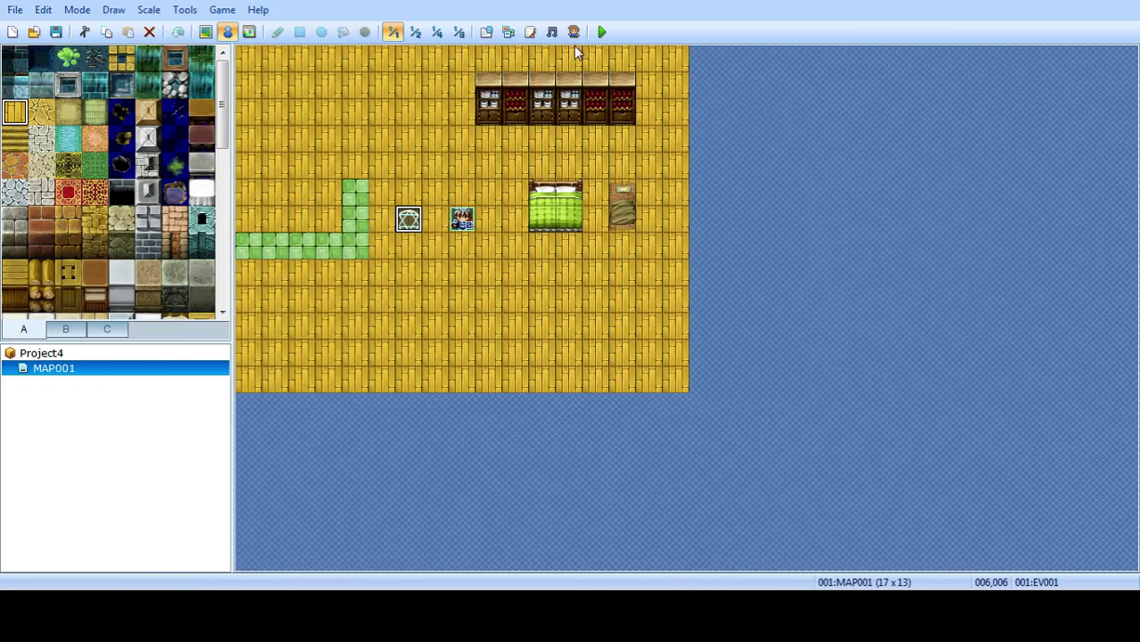
left_click(601, 32)
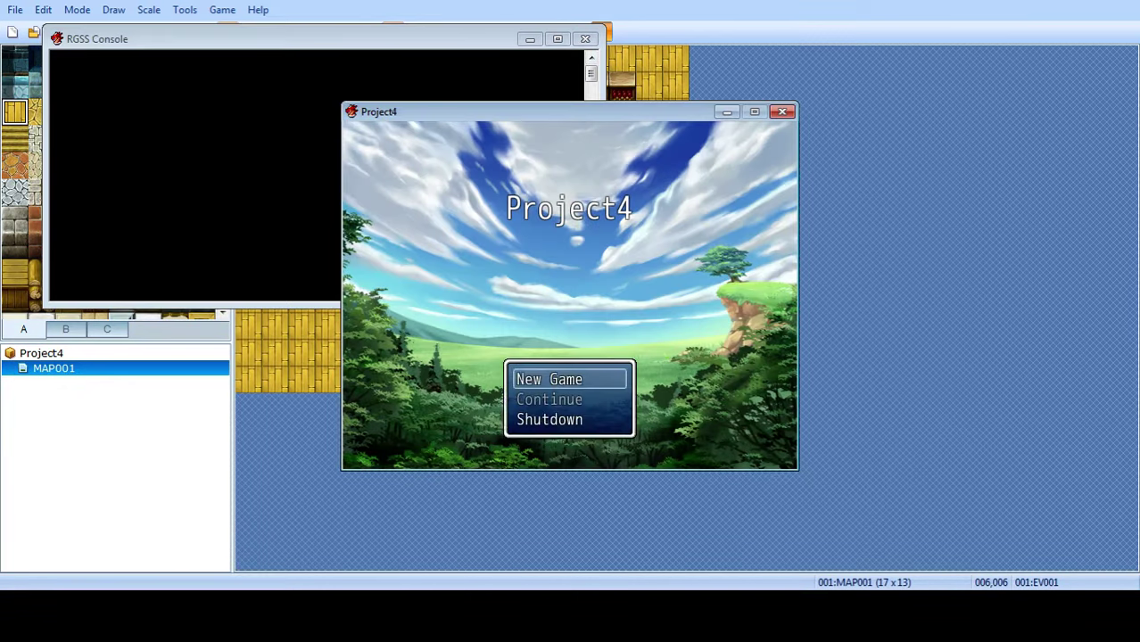
key("Return")
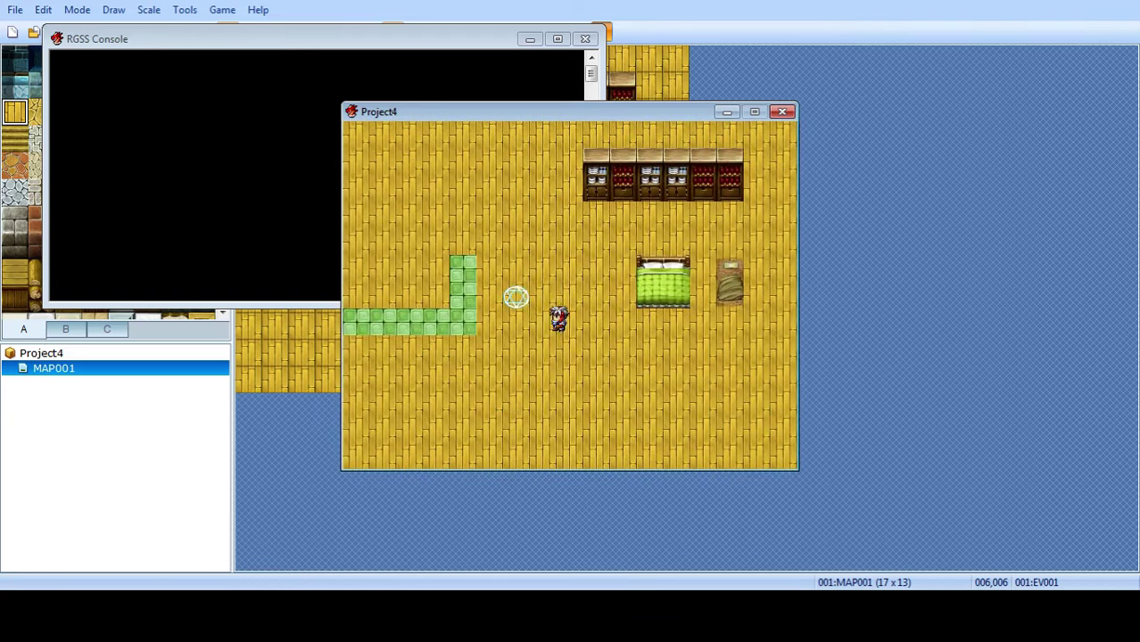
Walk the hero to the hexagram event, trigger its Slime battle, and end the playtest.
key("Up")
key("Left")
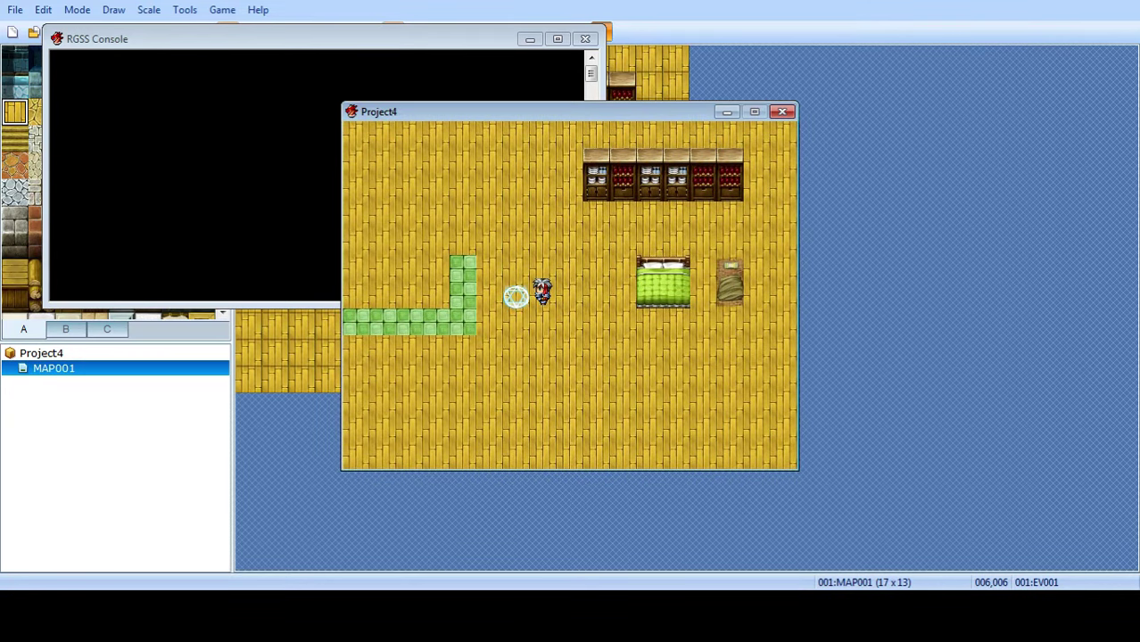
key("Return")
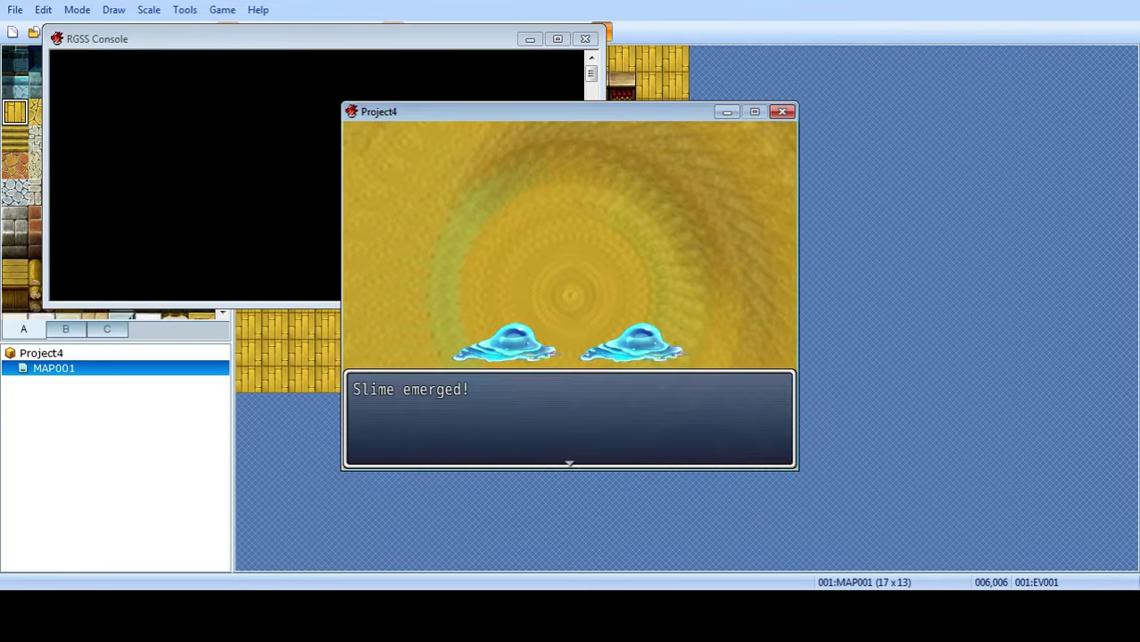
key("alt+F4")
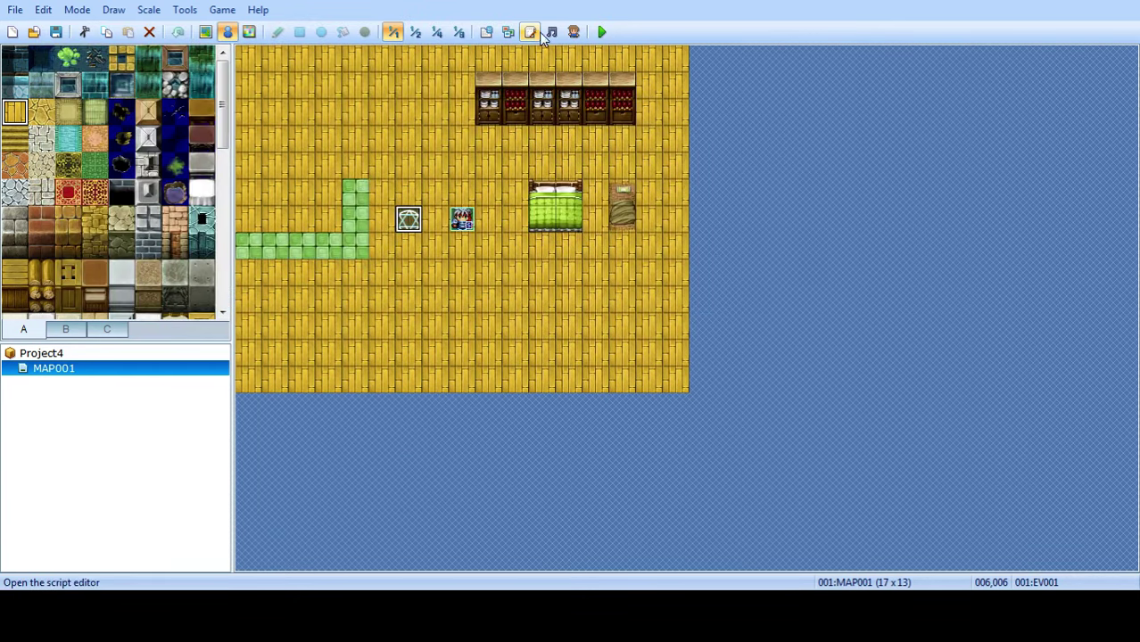
left_click(222, 9)
left_click(435, 84)
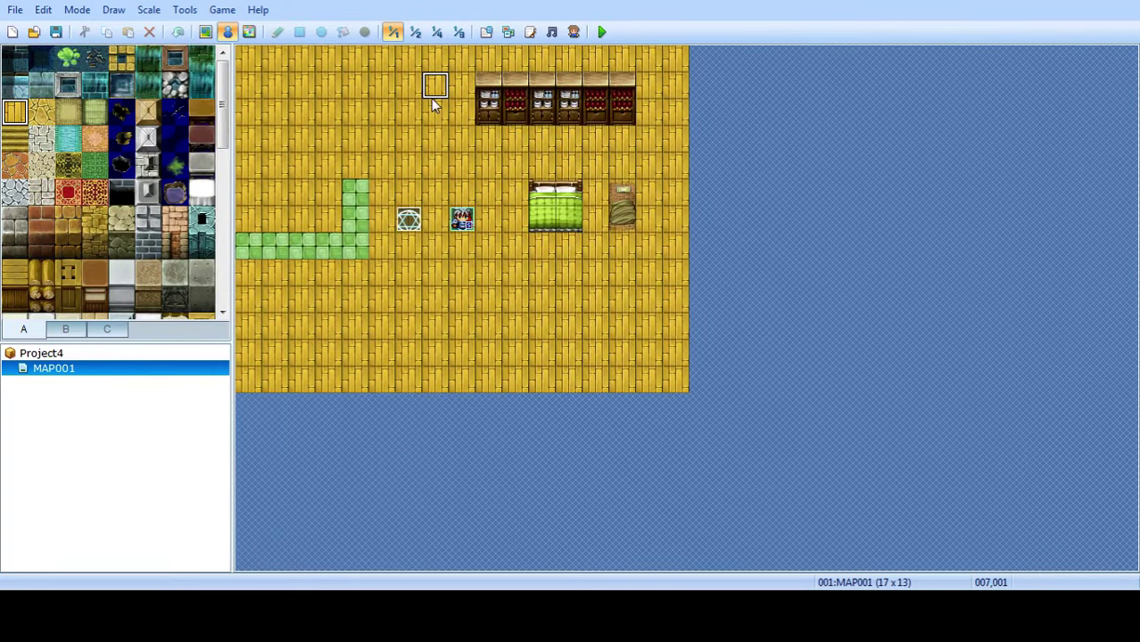
Try lowering the background music volume in the Sound Test and close it.
left_click(408, 220)
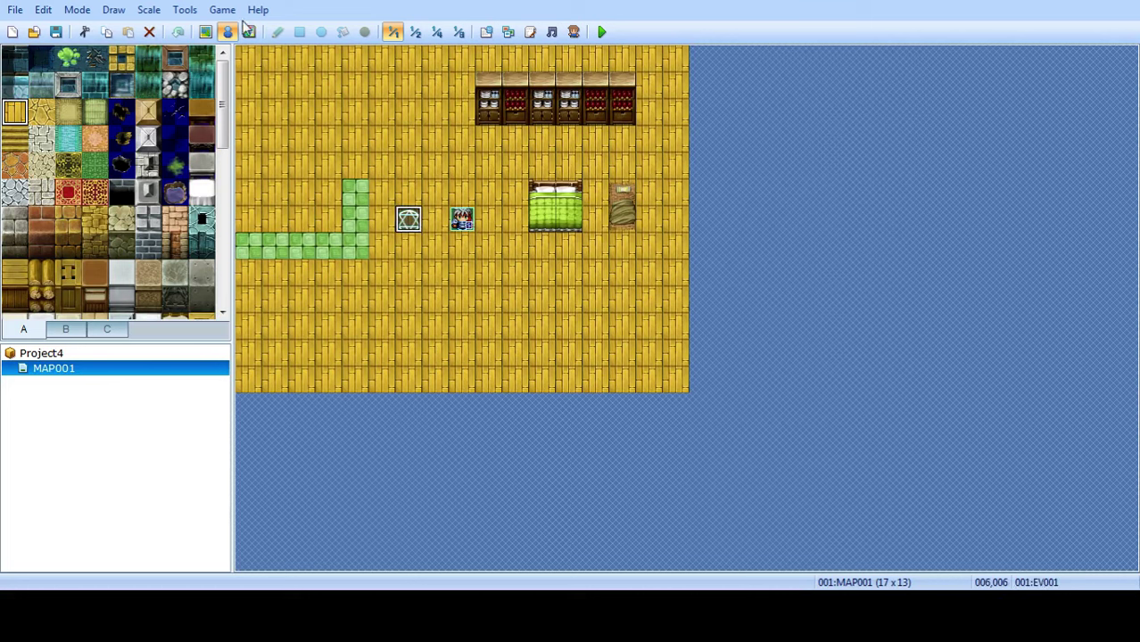
left_click(230, 12)
mouse_move(188, 12)
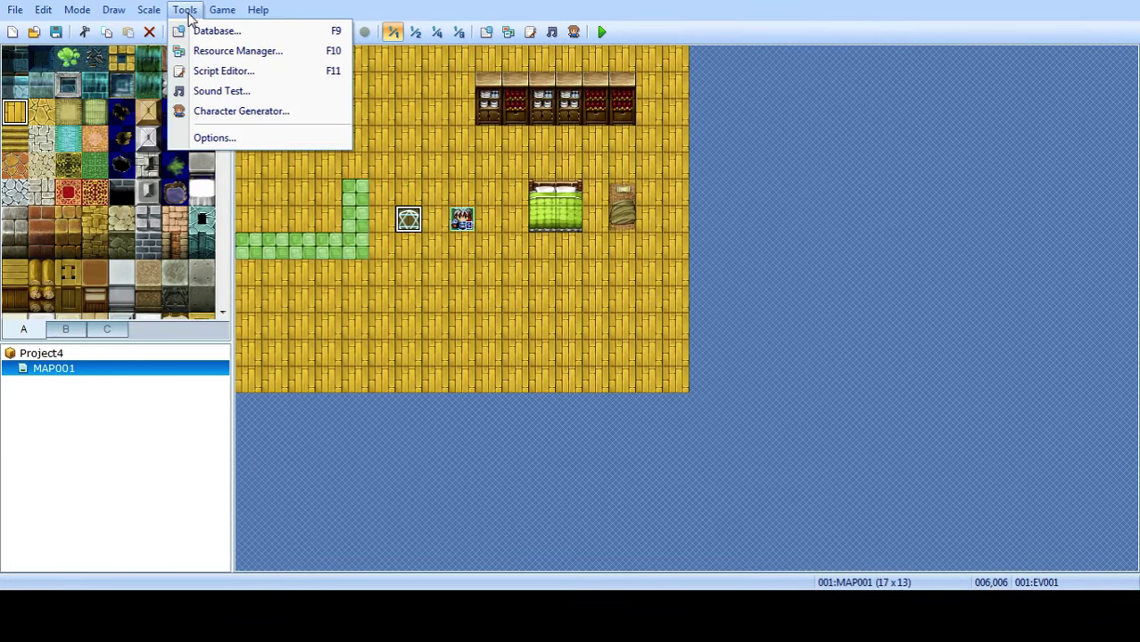
left_click(237, 91)
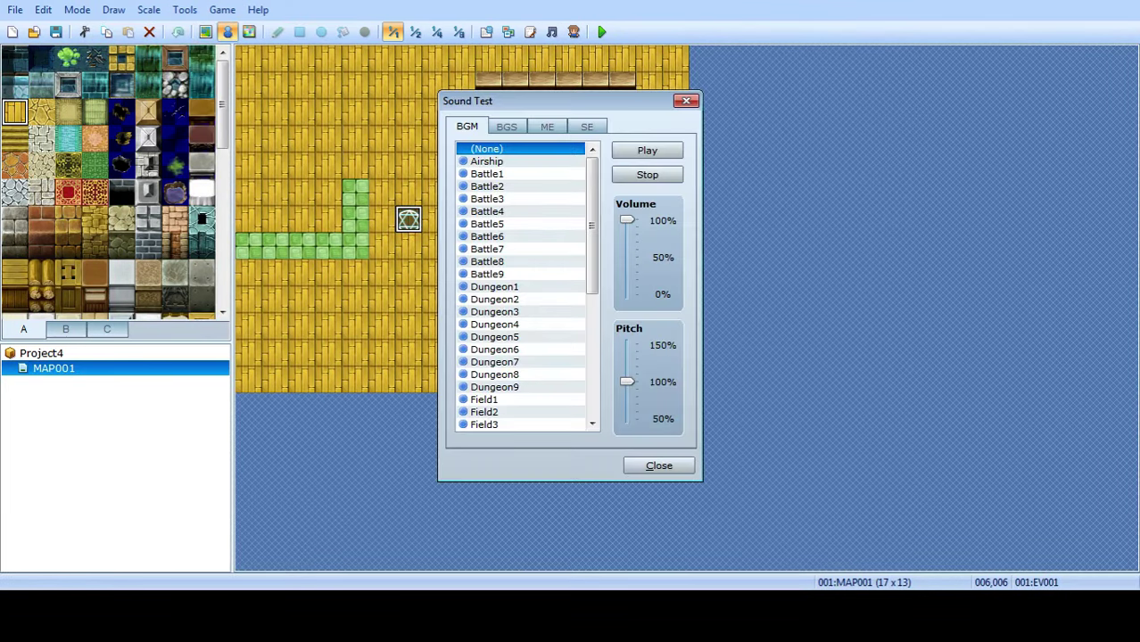
left_click_drag(627, 221, 627, 286)
left_click(659, 466)
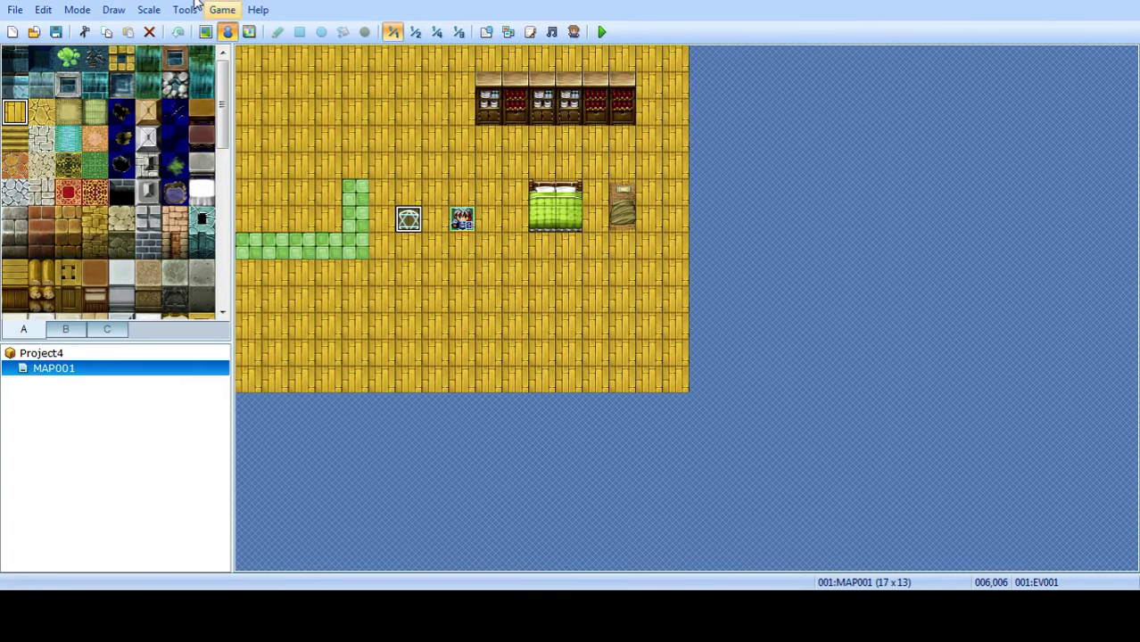
In the database's System settings, lower the volume of the title screen music Theme1 to about 0%.
left_click(219, 14)
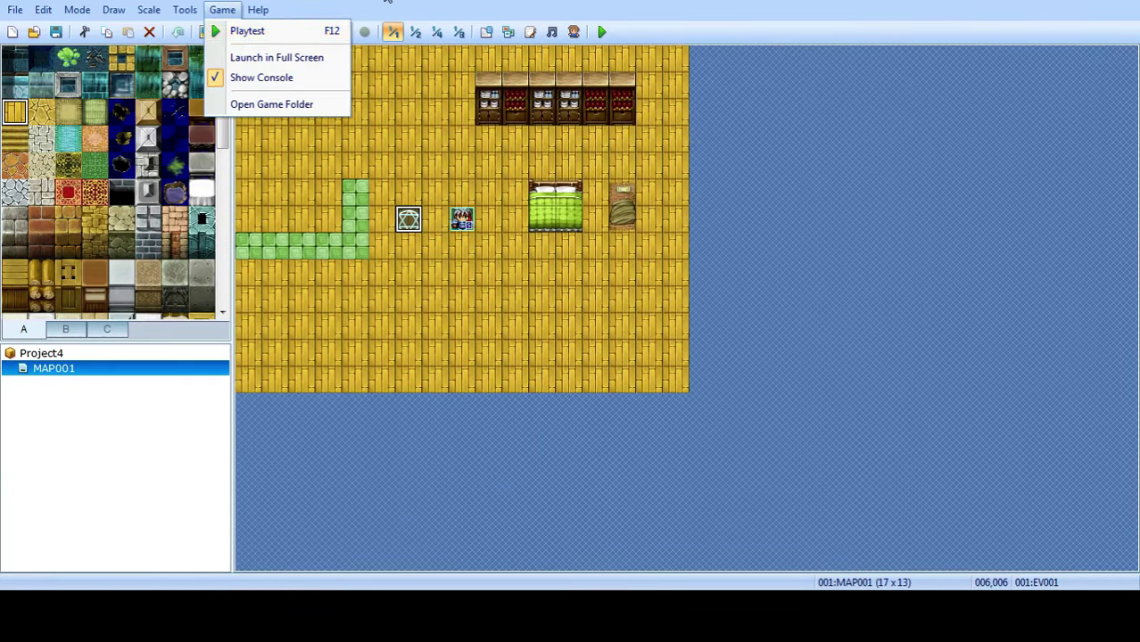
left_click(235, 8)
left_click(486, 32)
left_click(753, 22)
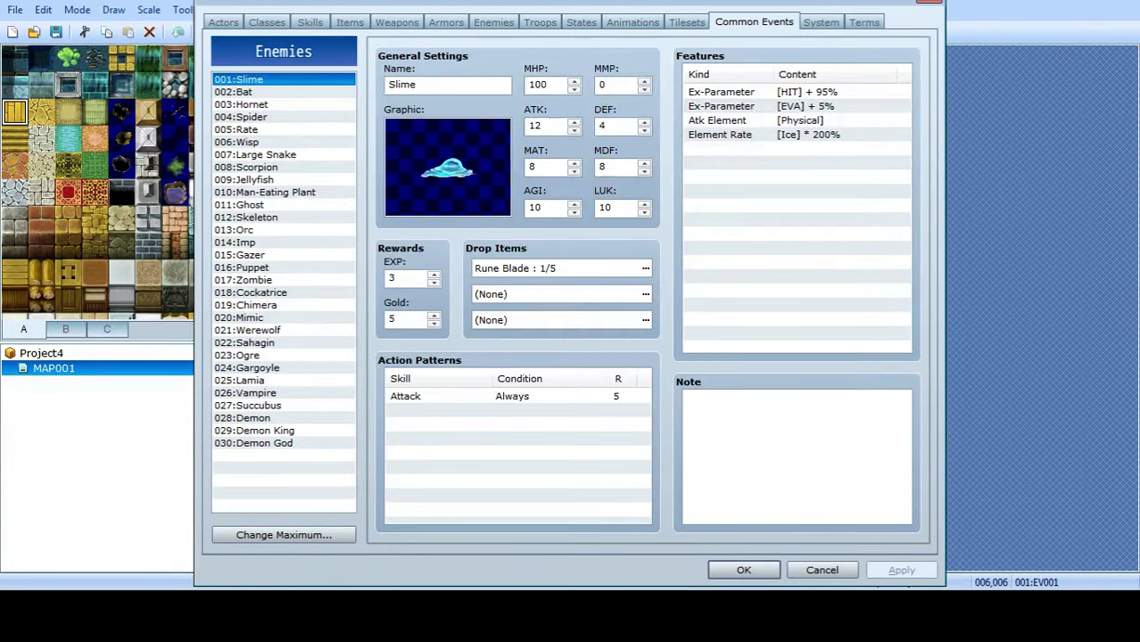
left_click(820, 23)
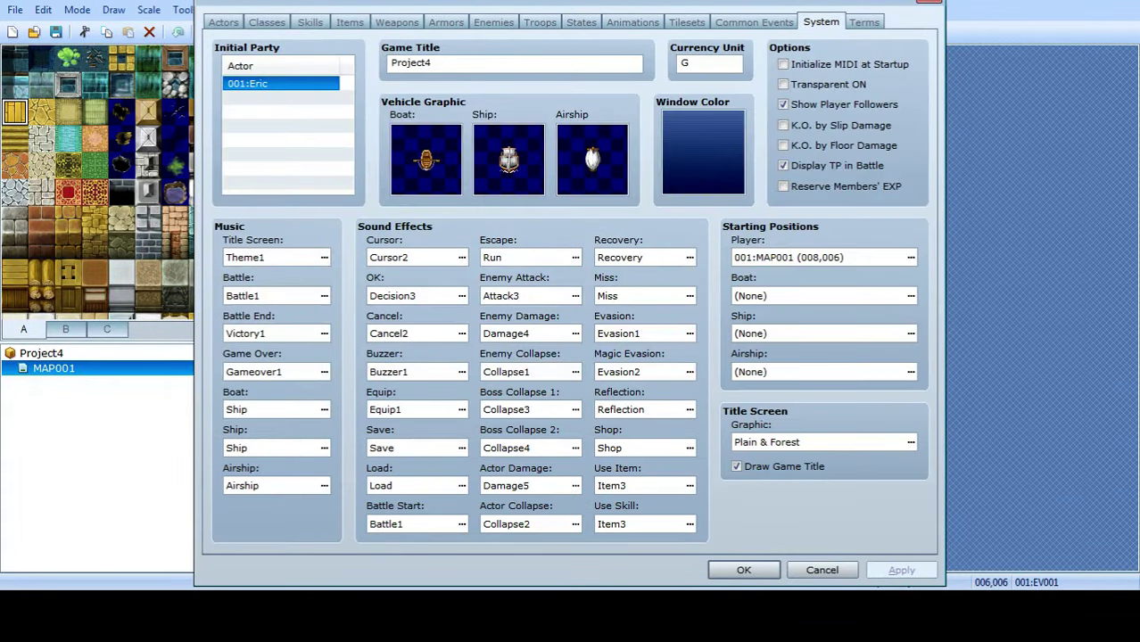
left_click(280, 126)
left_click(323, 258)
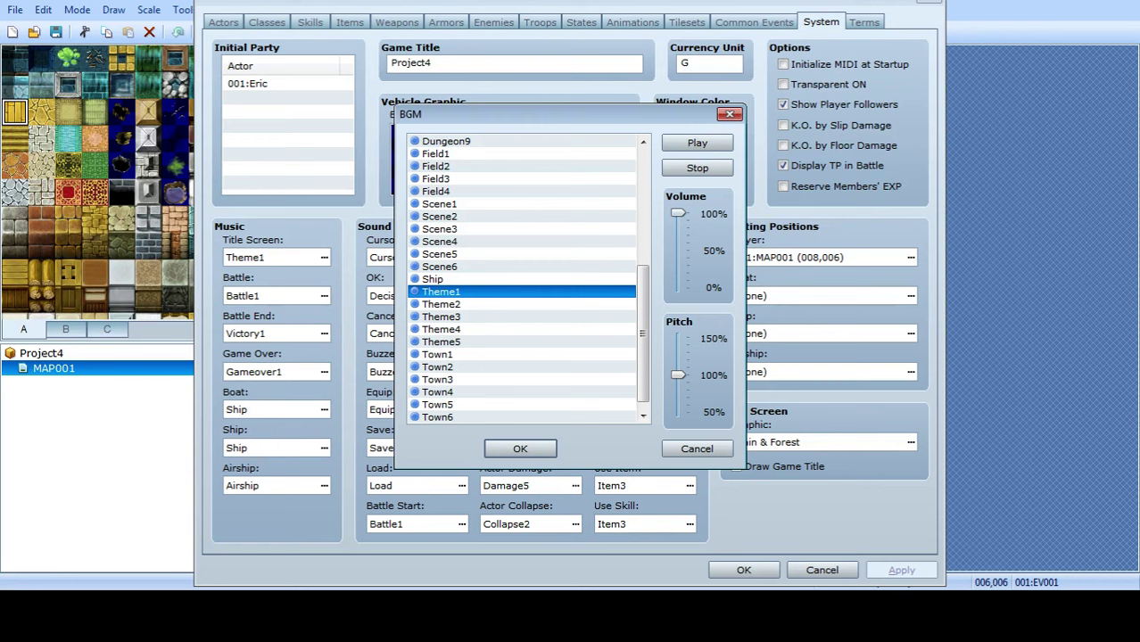
left_click_drag(678, 214, 678, 285)
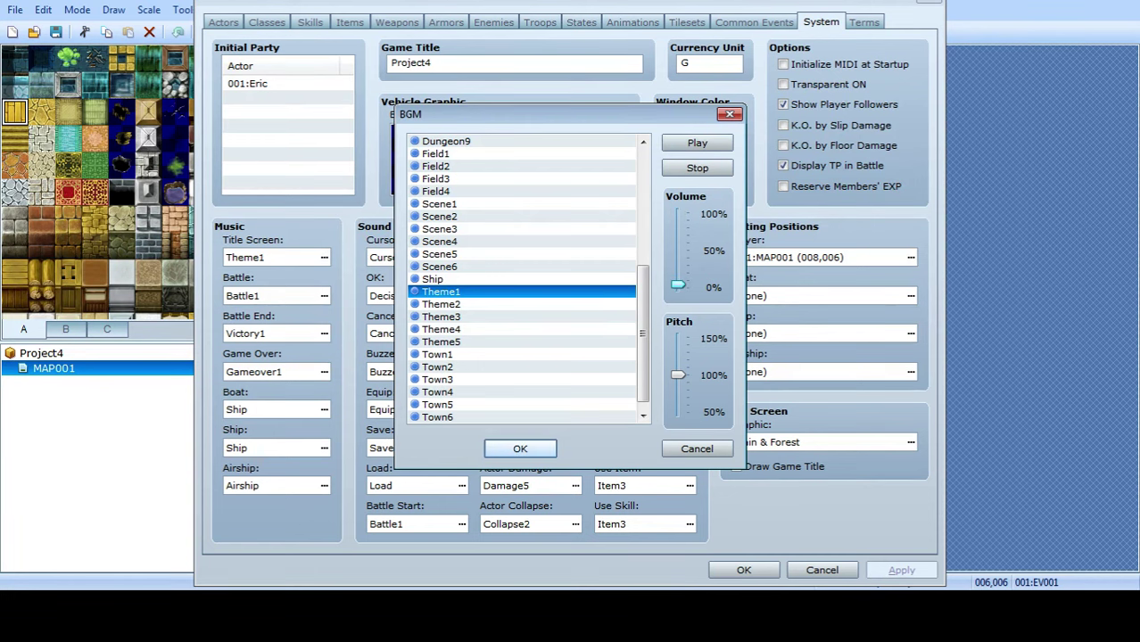
key("Return")
Lower the volume of the battle music Battle1 to 0%.
key("Tab")
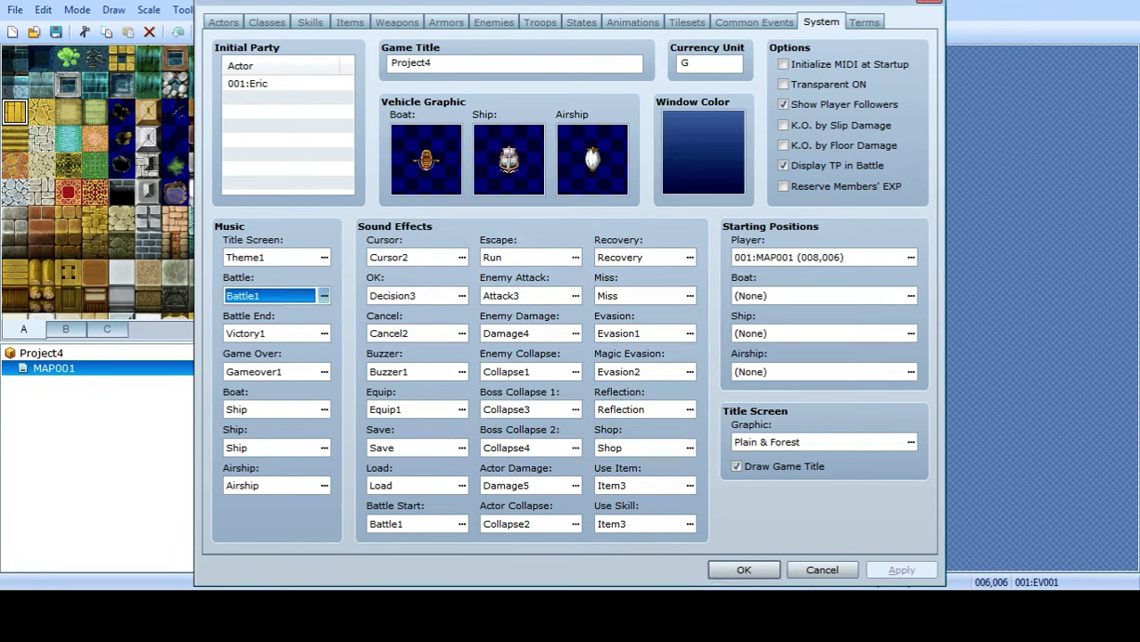
key("Return")
key("Tab")
key("Down")
key("Down")
key("Down")
key("Down")
key("Down")
key("Down")
key("Down")
key("Down")
key("Down")
key("Down")
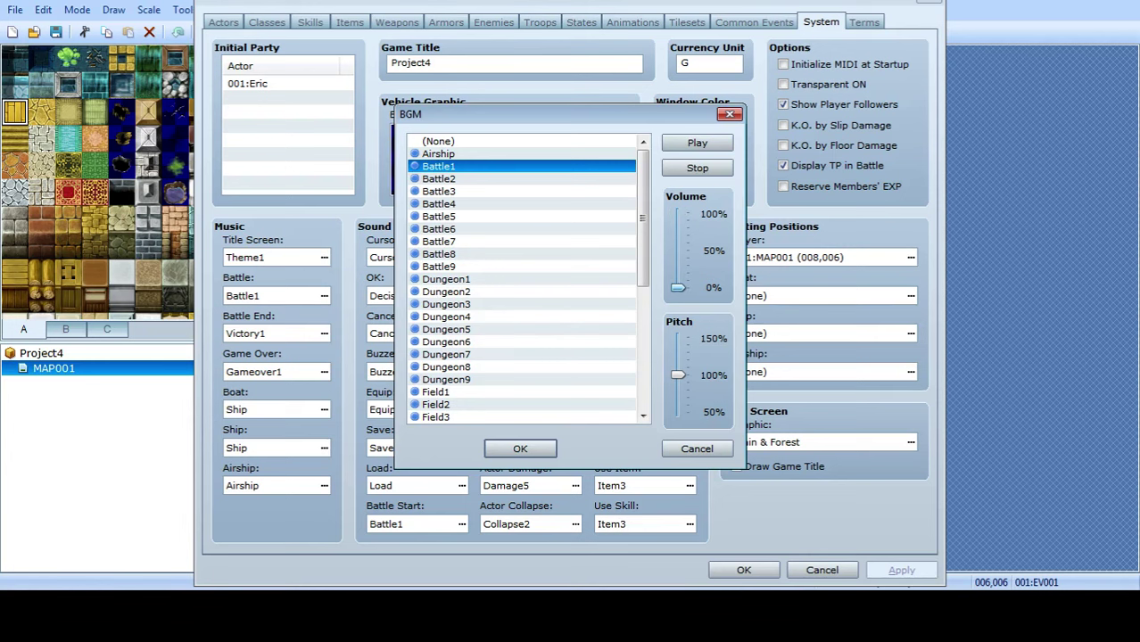
key("Return")
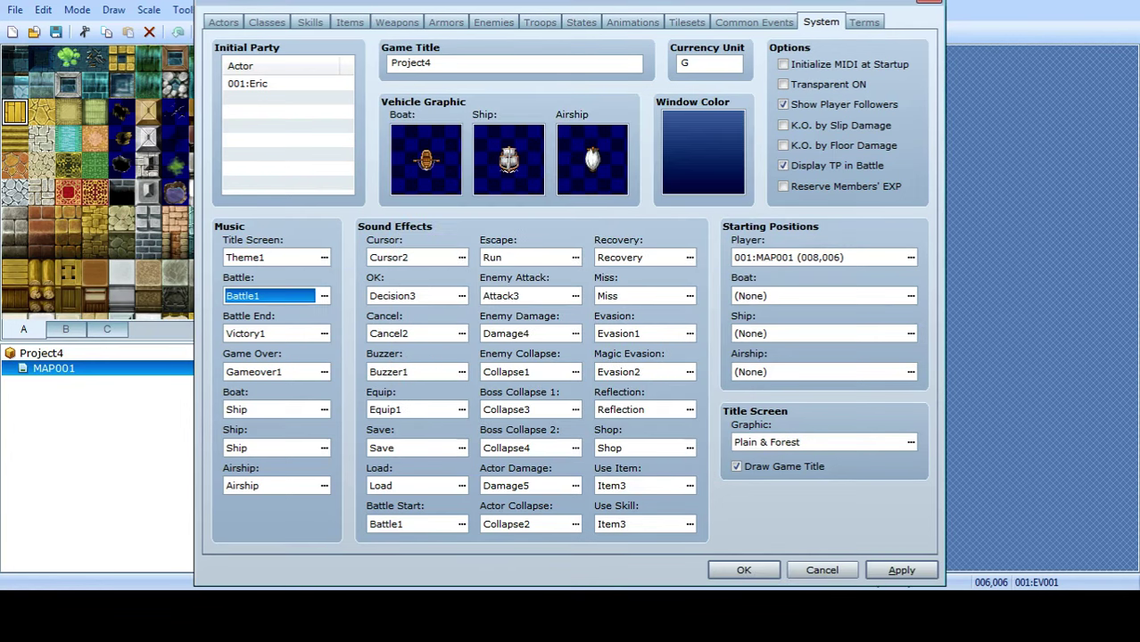
Lower the volume of the battle end music Victory1 to the minimum.
key("Tab")
key("Return")
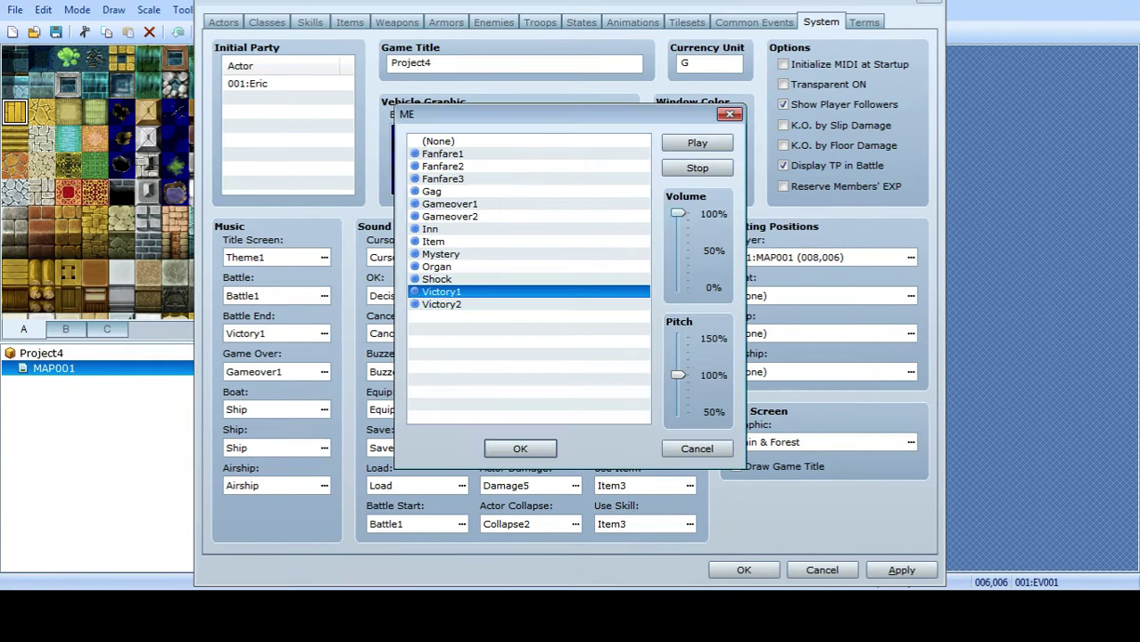
key("Tab")
key("Down")
key("Down")
key("Down")
key("Down")
key("Down")
key("Down")
key("Down")
key("Down")
key("Down")
key("Down")
key("Return")
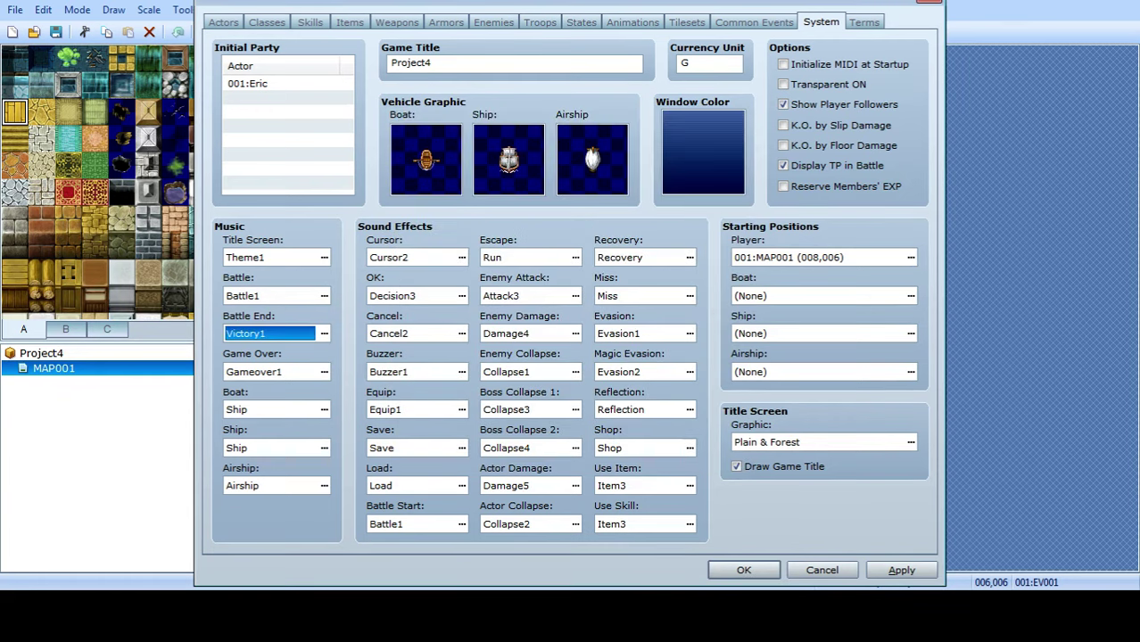
Recheck the battle music settings, apply the System changes, and close the database.
left_click(324, 295)
left_click(520, 448)
left_click(901, 570)
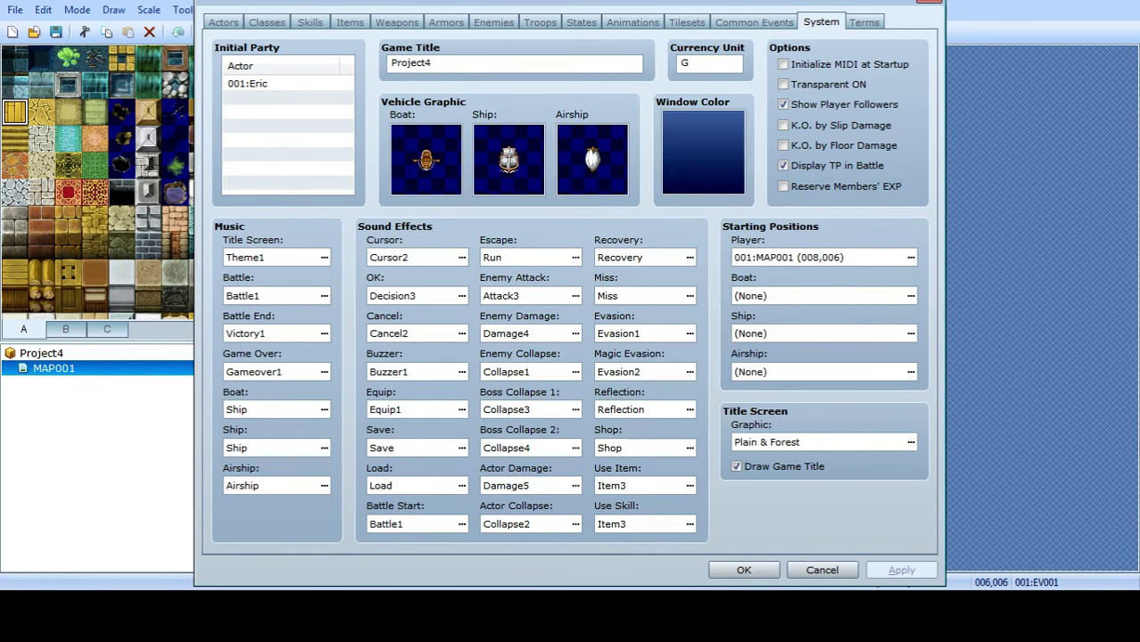
left_click(744, 569)
Playtest the project with its changes saved, start a new game, and trigger the hexagram event's Slime battle.
left_click(602, 32)
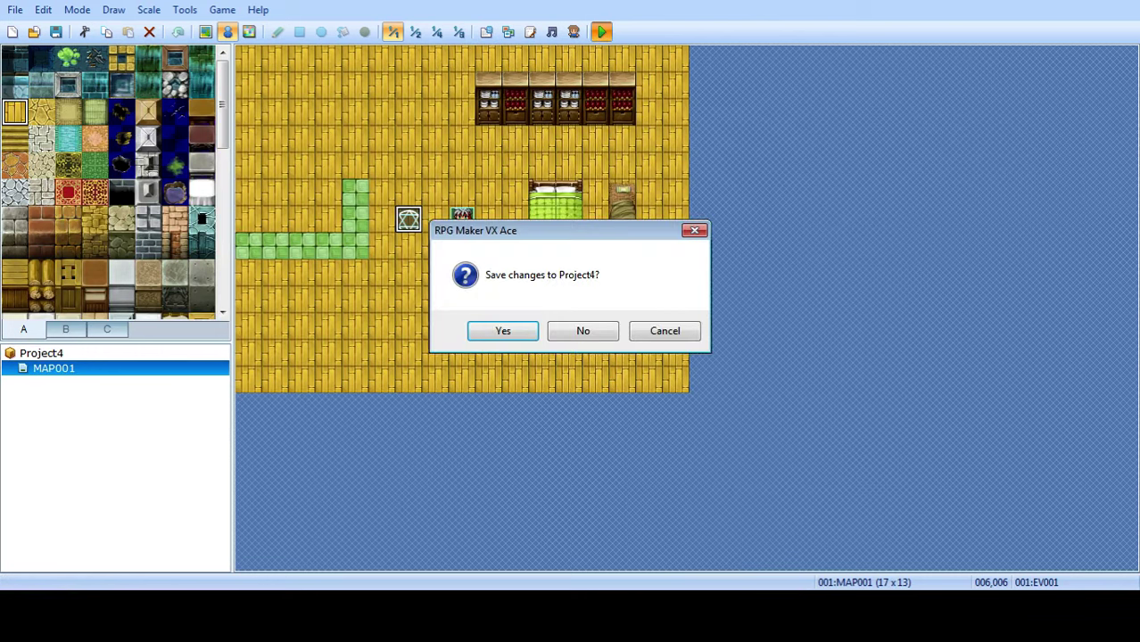
key("Return")
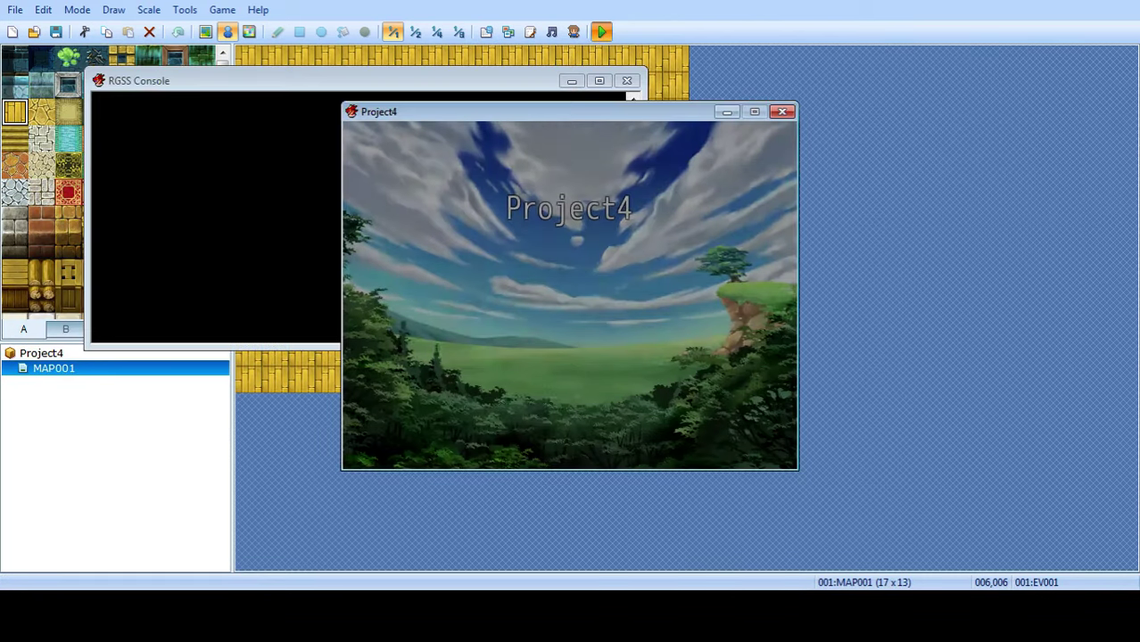
key("Return")
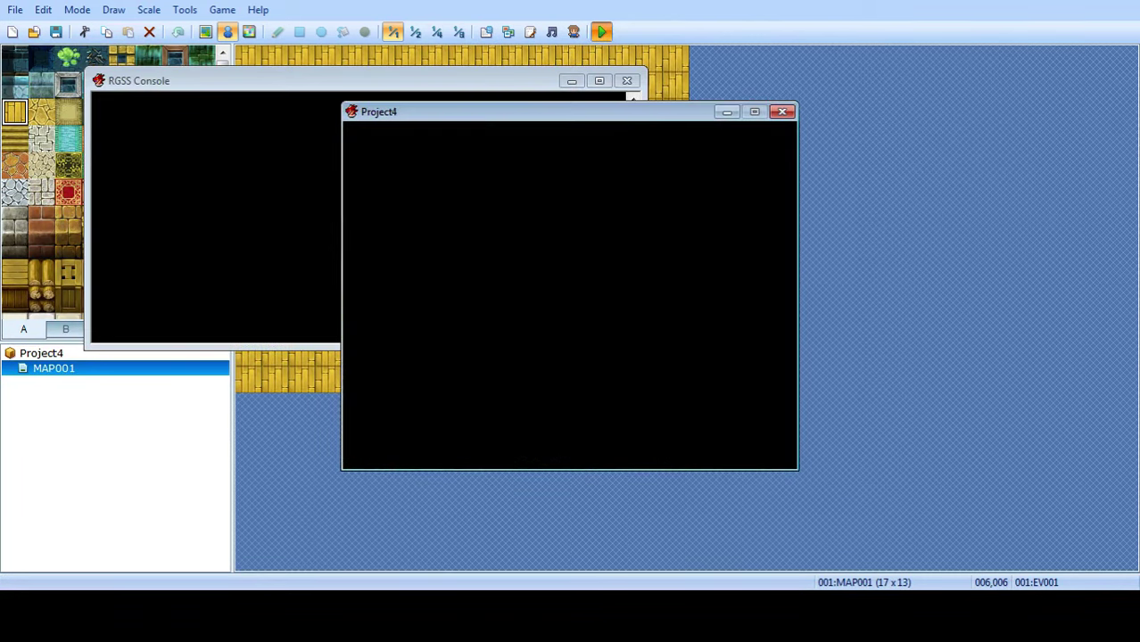
key("Left")
key("Return")
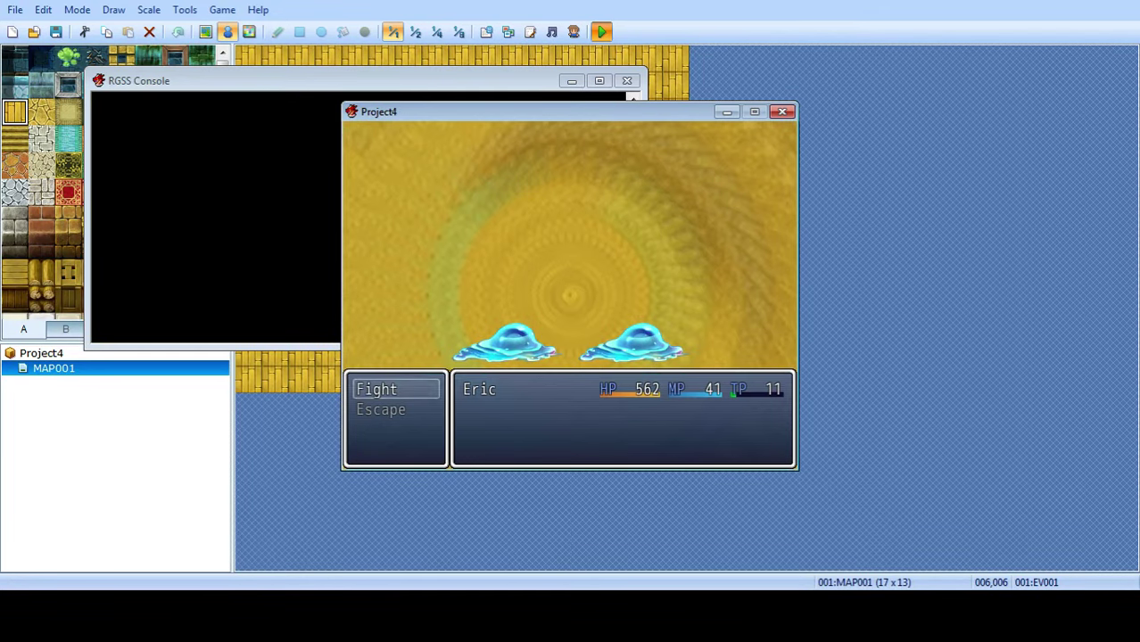
Defeat Slime A and Slime B with normal attacks, and dismiss the reward text and the event's message.
key("Return")
key("Return")
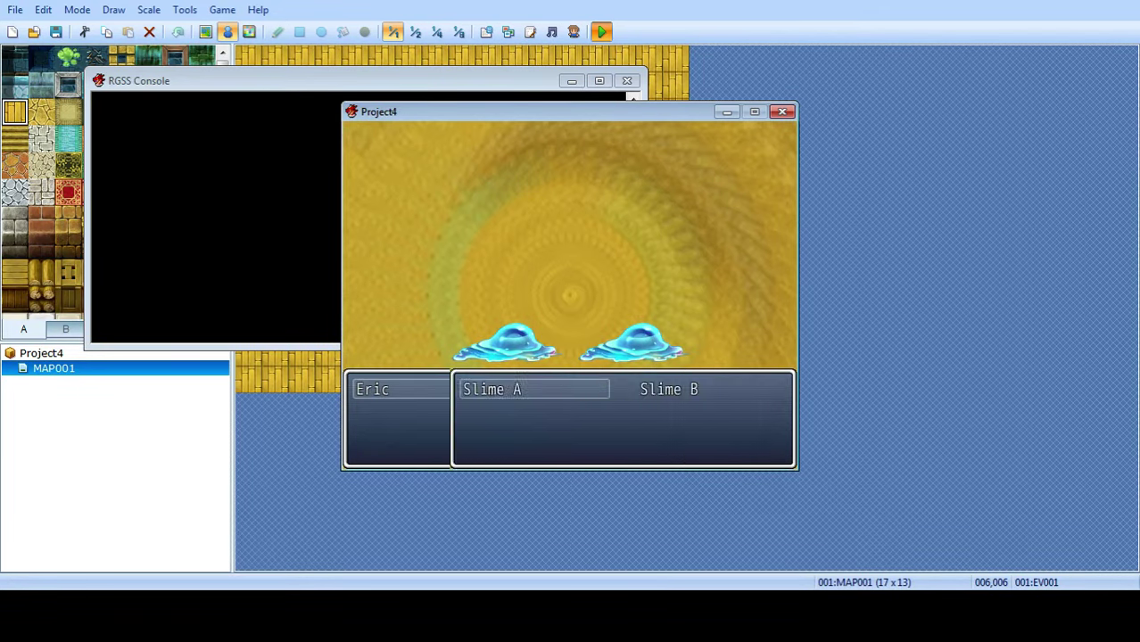
key("Return")
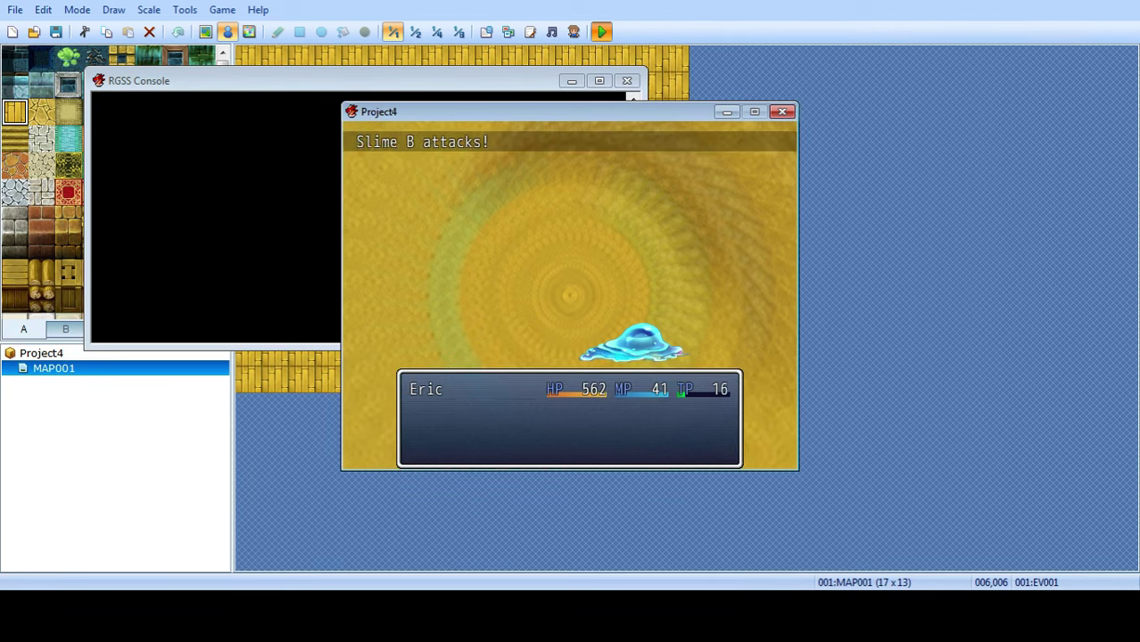
key("Return")
key("Return")
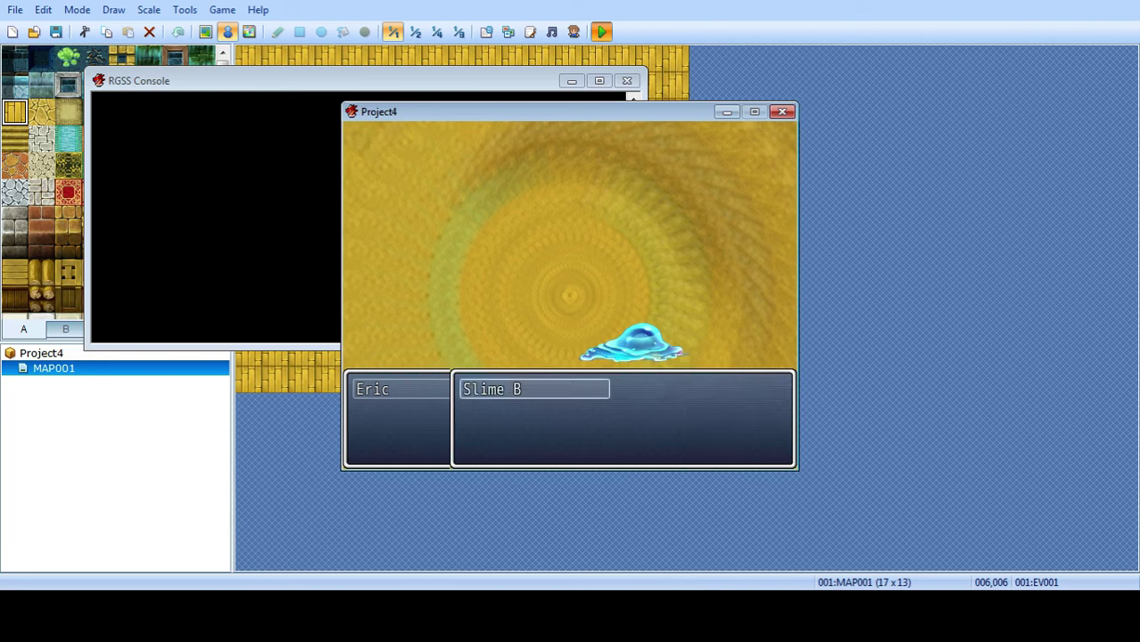
key("Return")
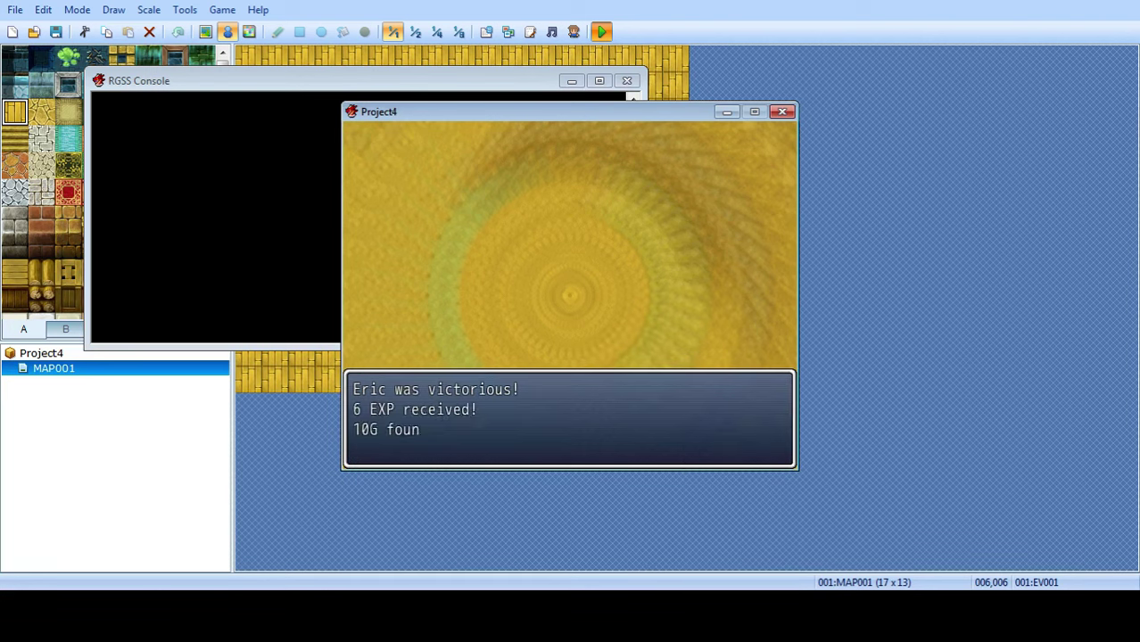
key("Return")
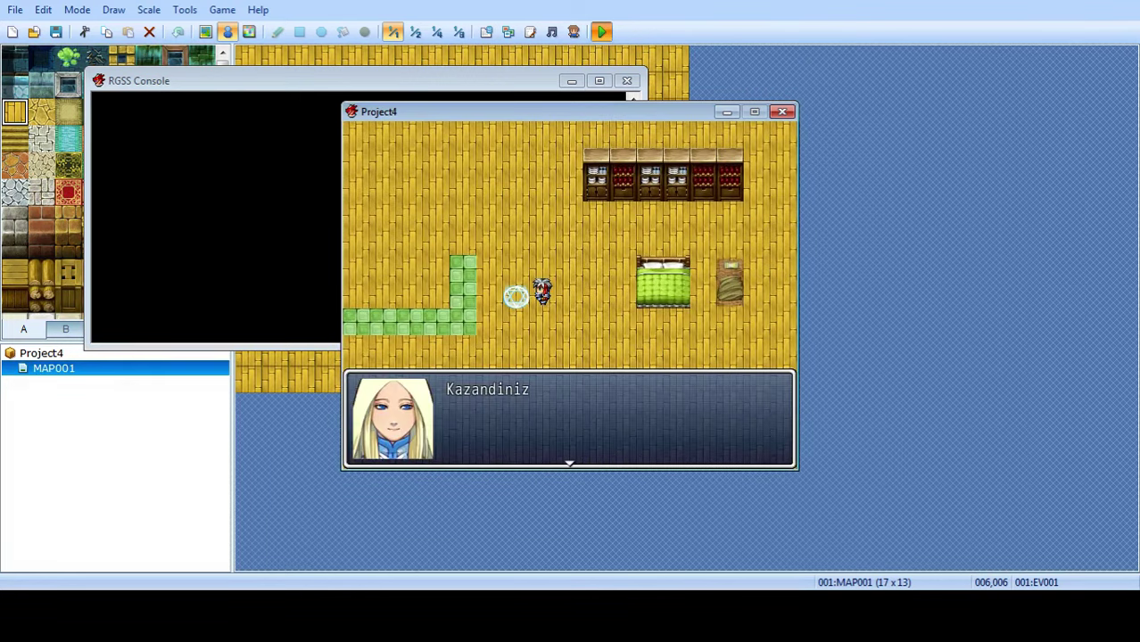
key("Return")
Walk the hero around the hexagram and over to the cabinets, and end the playtest.
key("Up")
key("Left")
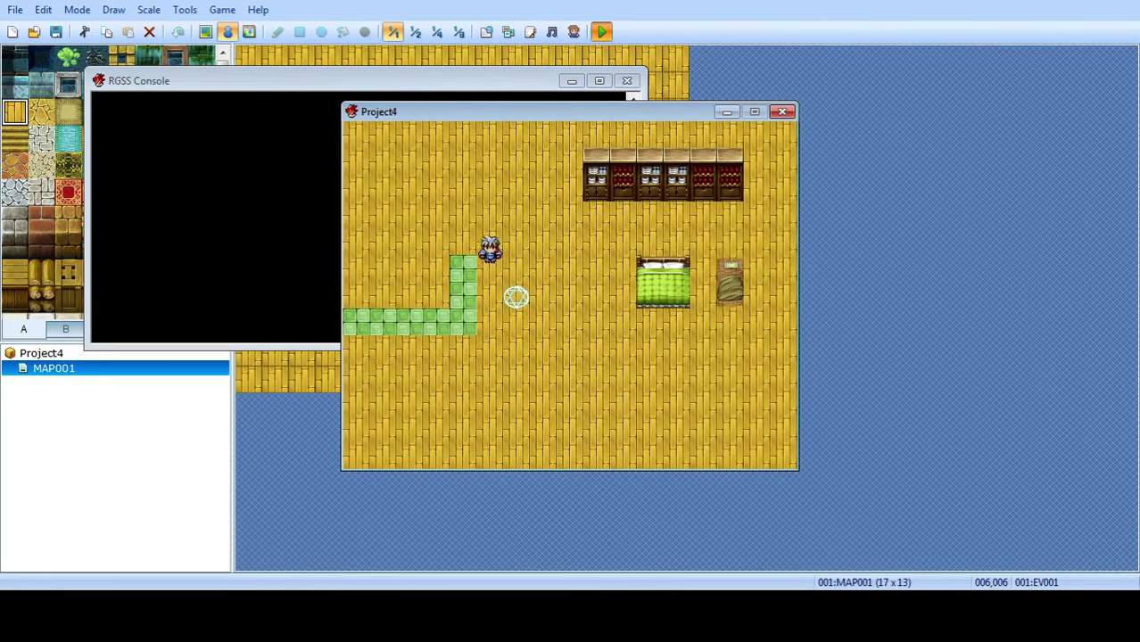
key("Down")
key("Left")
key("Up")
key("Right")
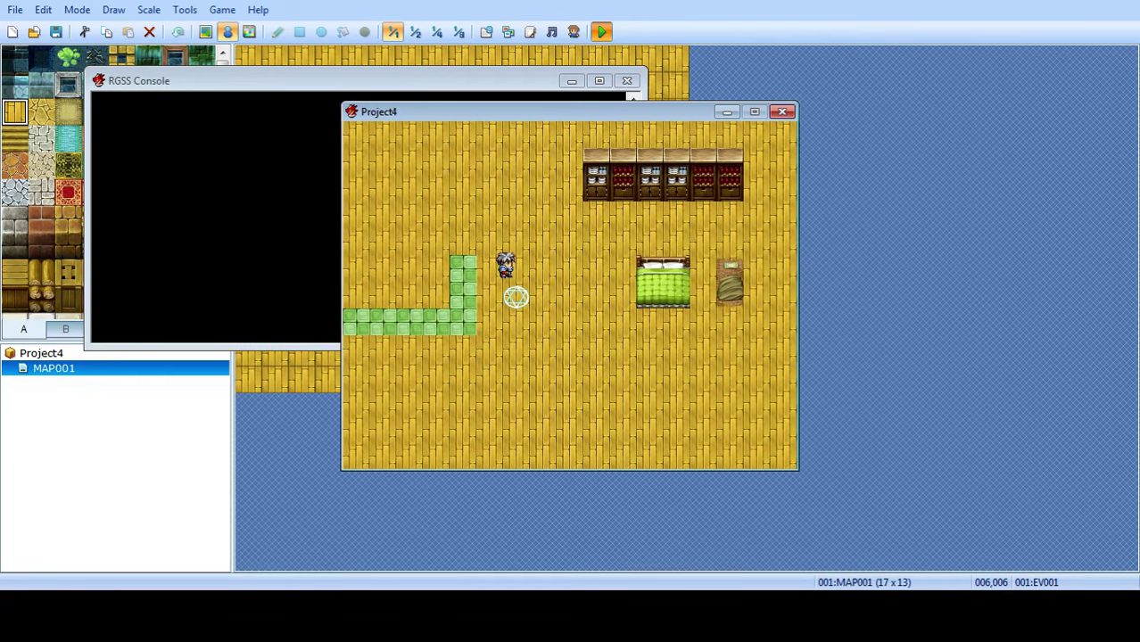
key("Up")
key("Right")
key("Right")
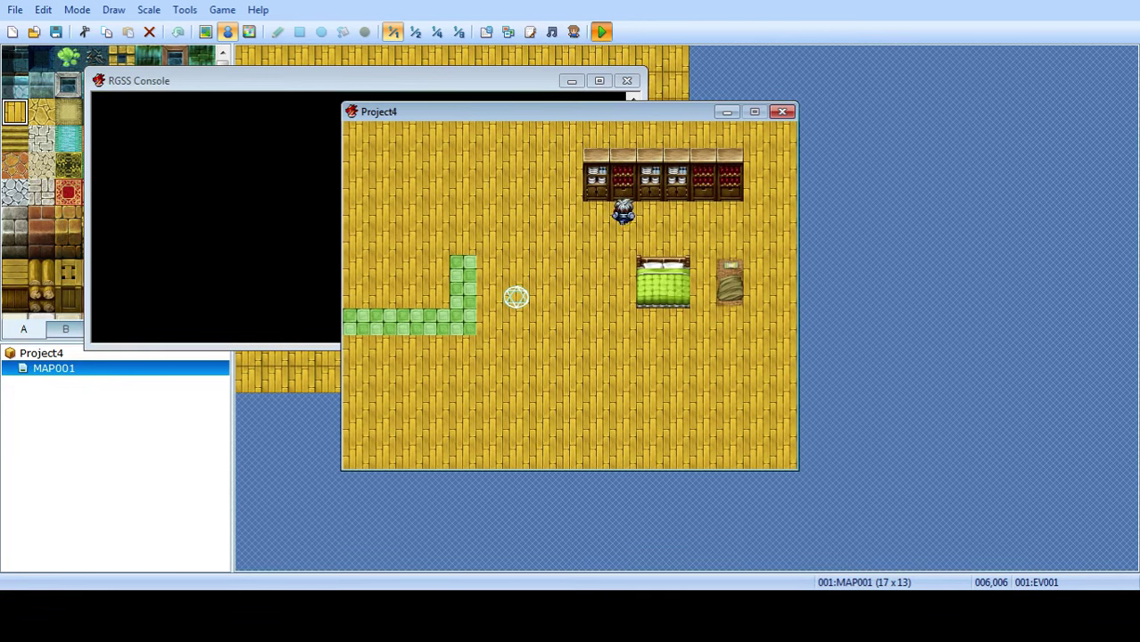
left_click(782, 112)
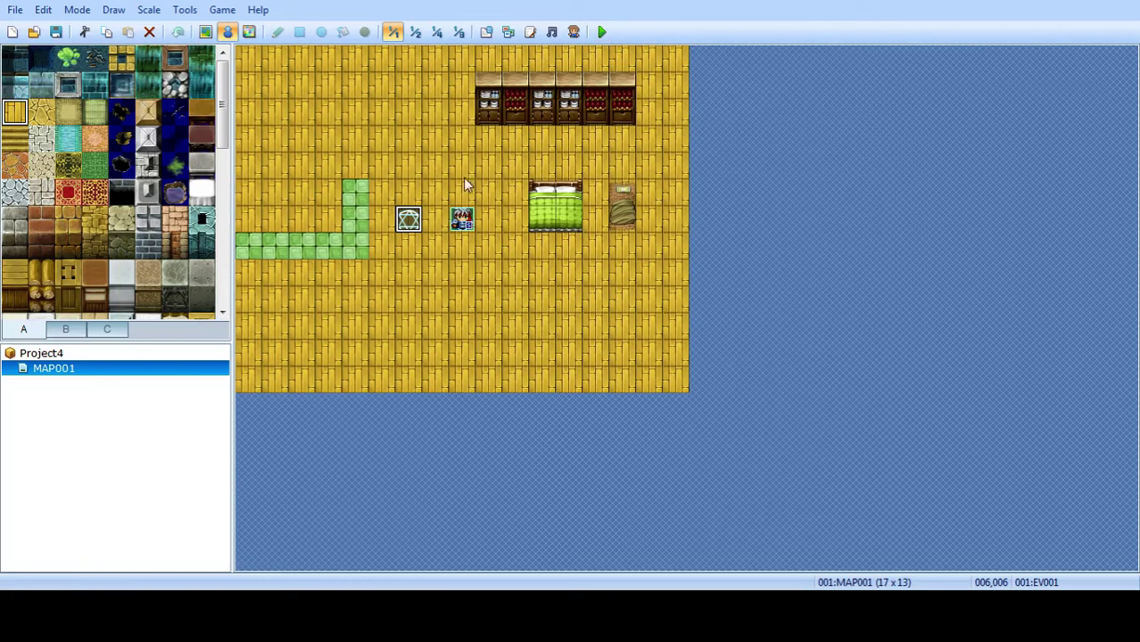
In map editing mode, paint an irregular brown wood floor patch over the map's upper-left area and undo it.
left_click(514, 300)
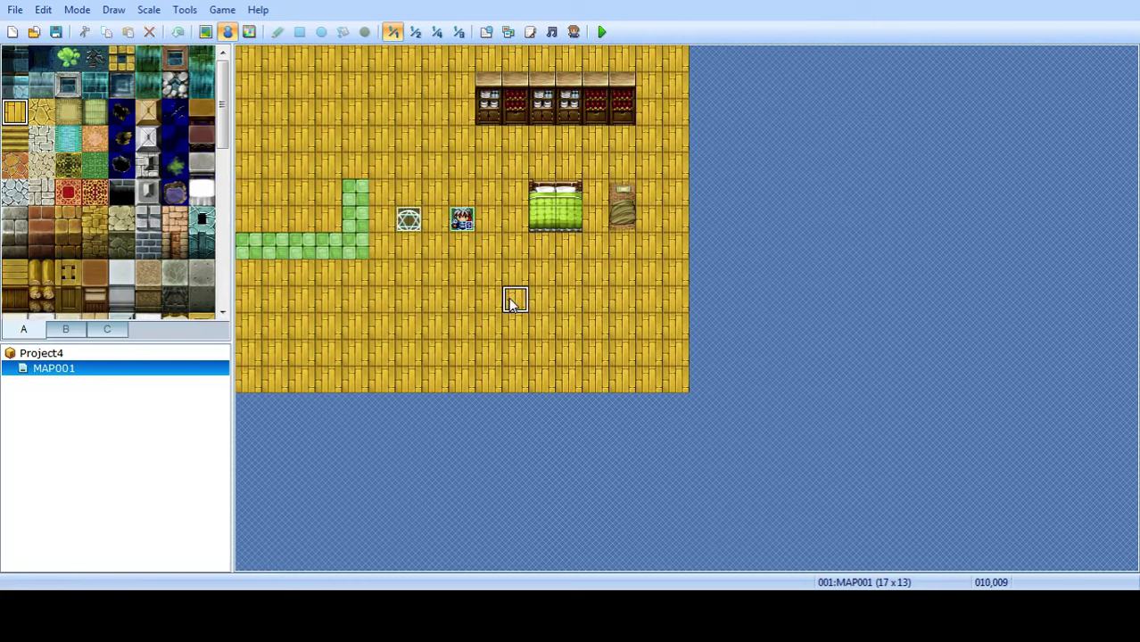
left_click(205, 31)
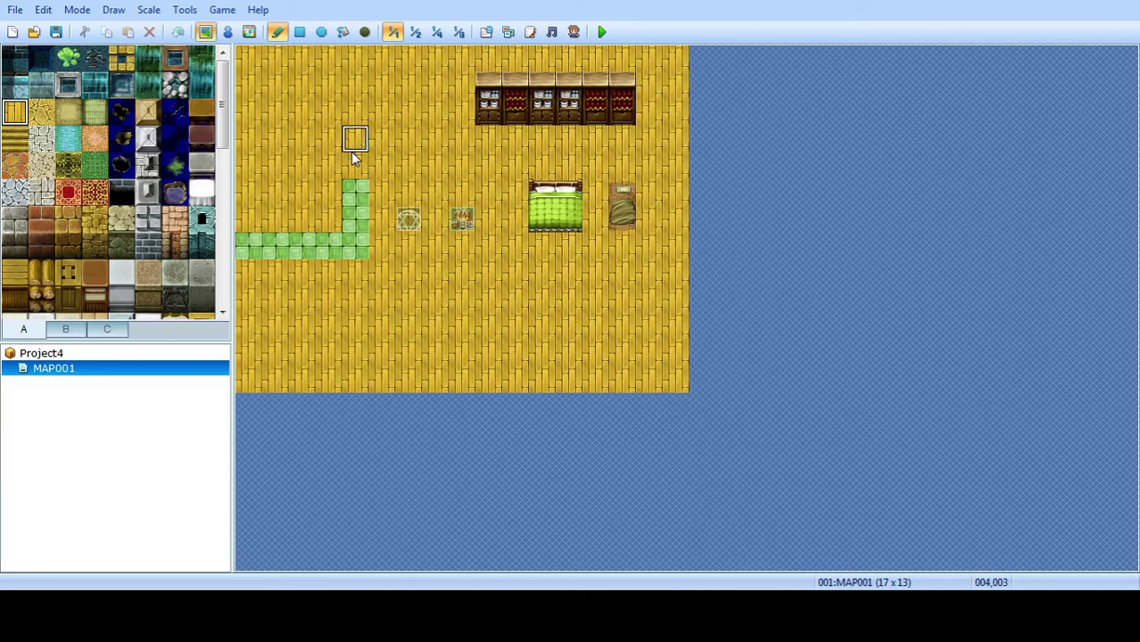
left_click_drag(223, 108, 219, 233)
left_click(94, 161)
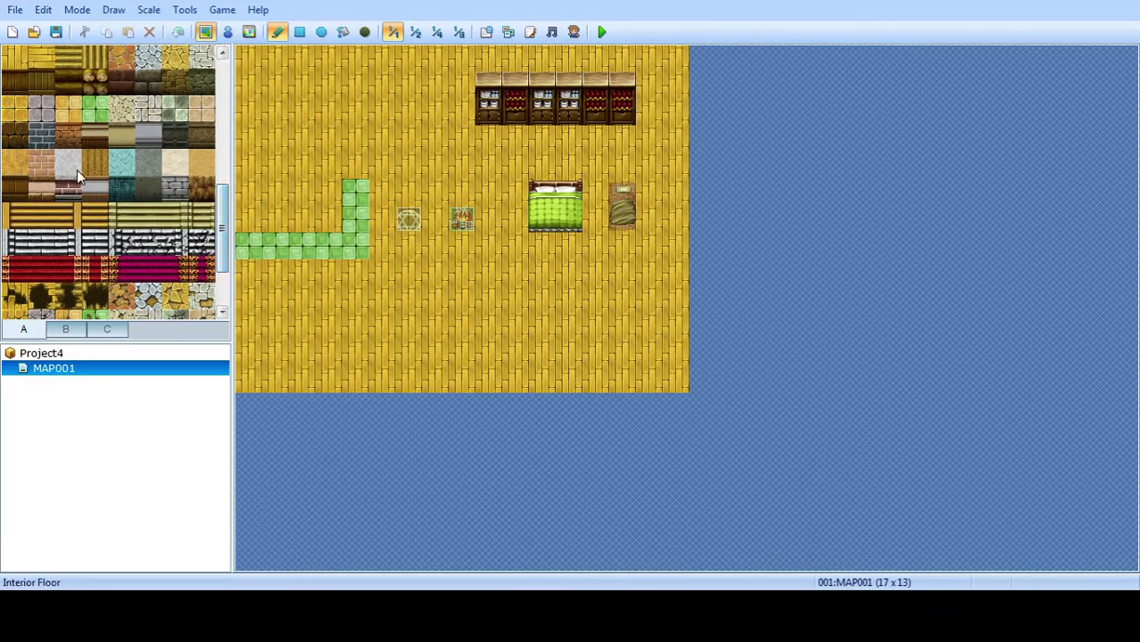
mouse_move(259, 62)
left_mouse_down()
mouse_move(394, 148)
mouse_move(298, 110)
mouse_move(275, 189)
mouse_move(223, 127)
left_mouse_up()
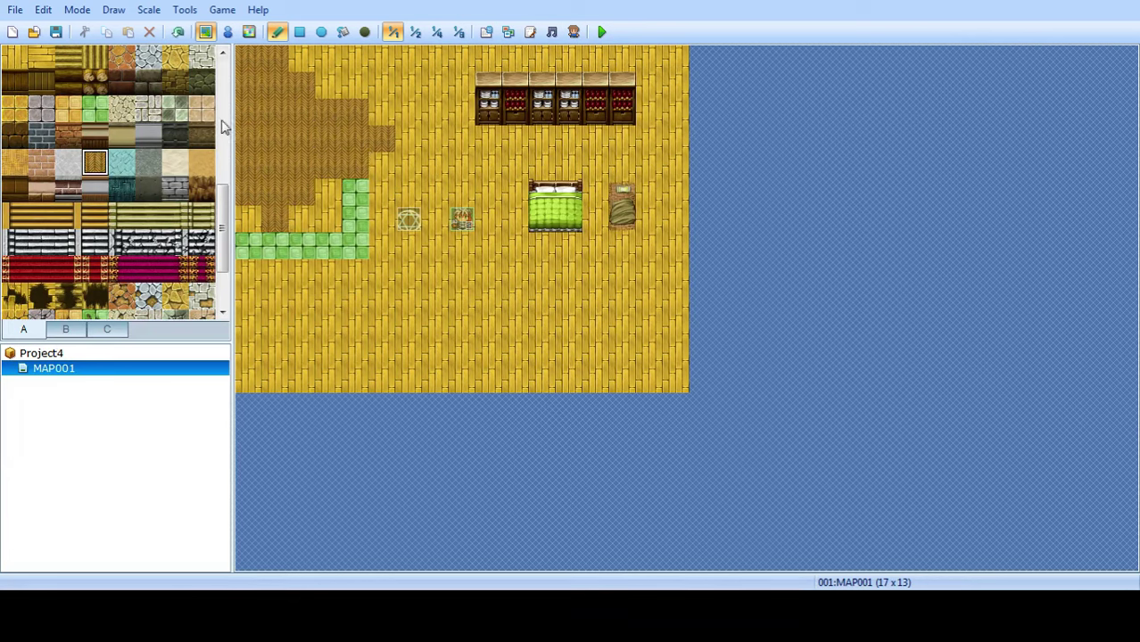
left_click(177, 33)
Switch to region editing mode and select region 1.
left_click(250, 33)
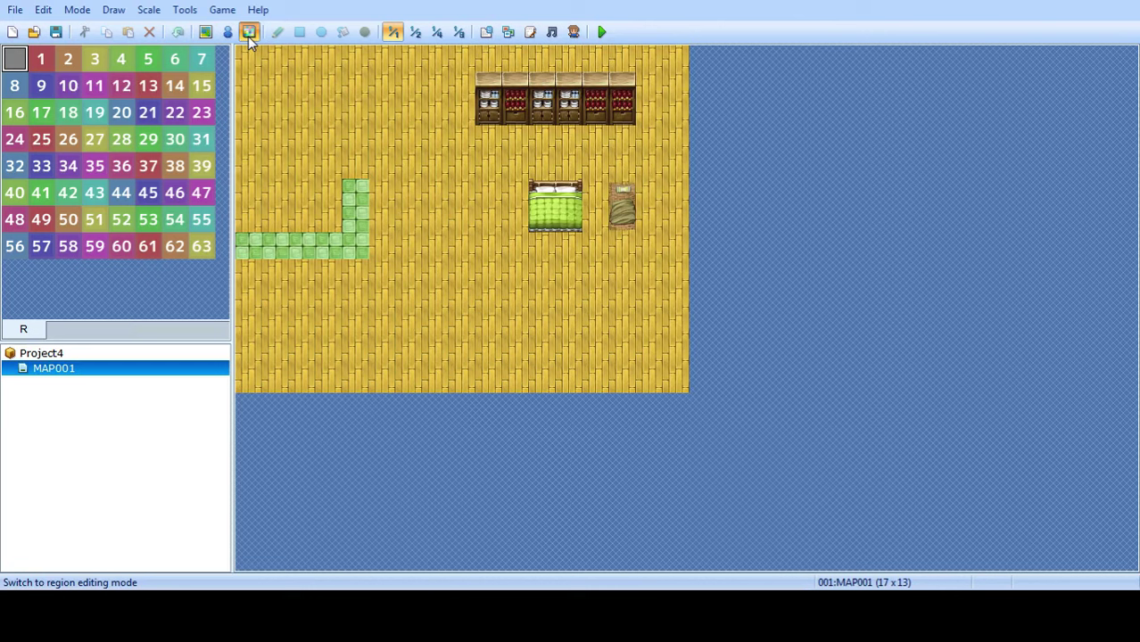
left_click(43, 63)
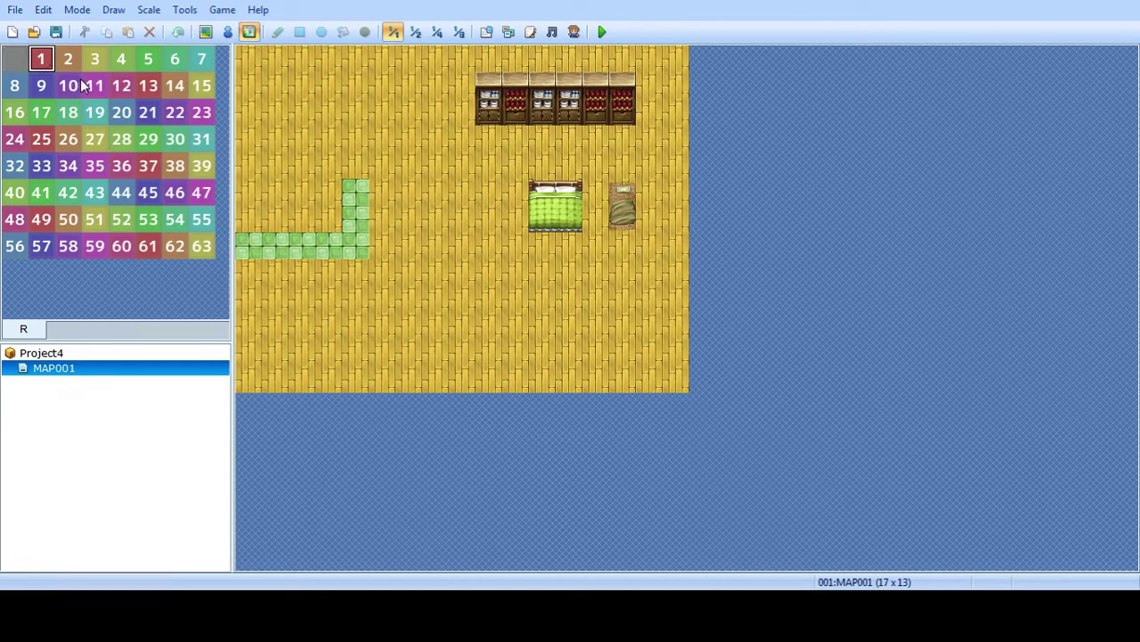